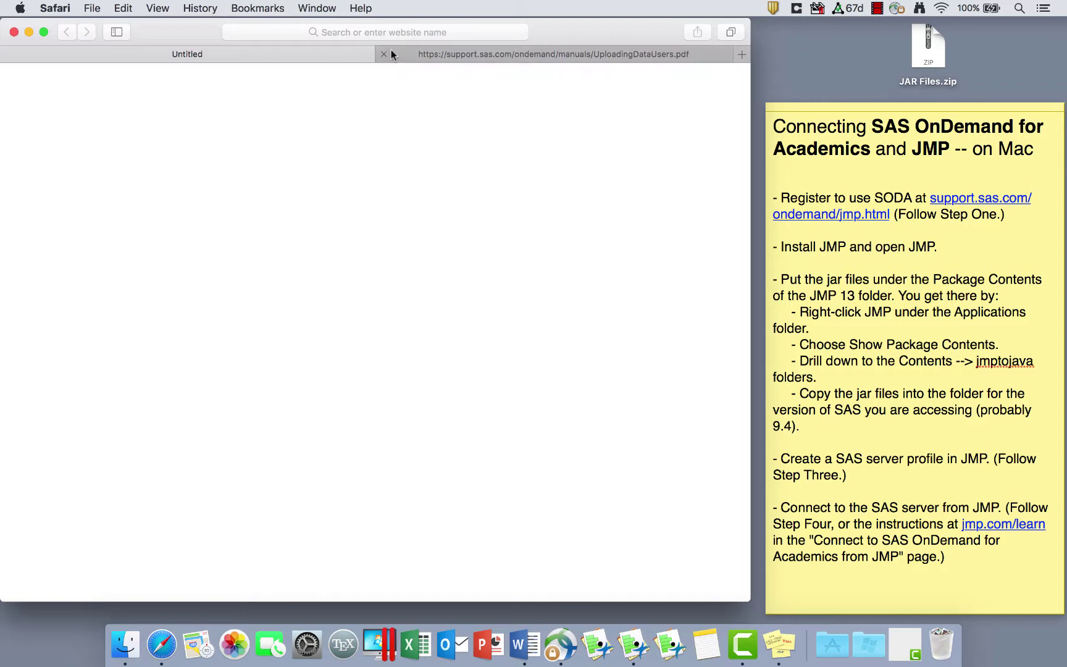
Step: Go to jmp.com/learn in Safari's address bar
left_click(406, 34)
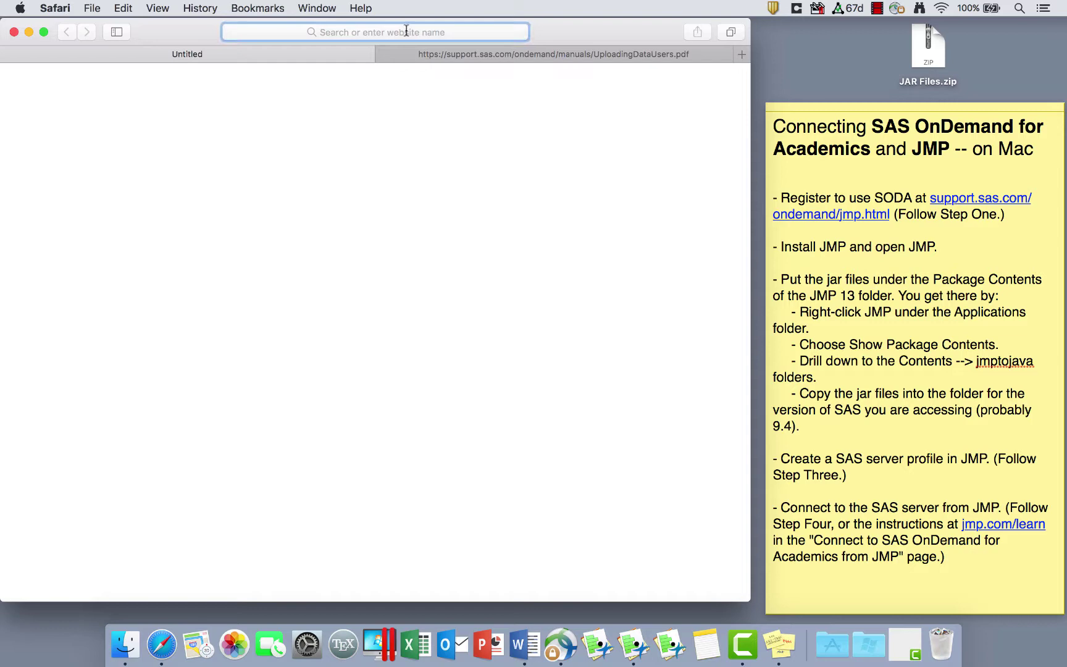
type("jmp.com")
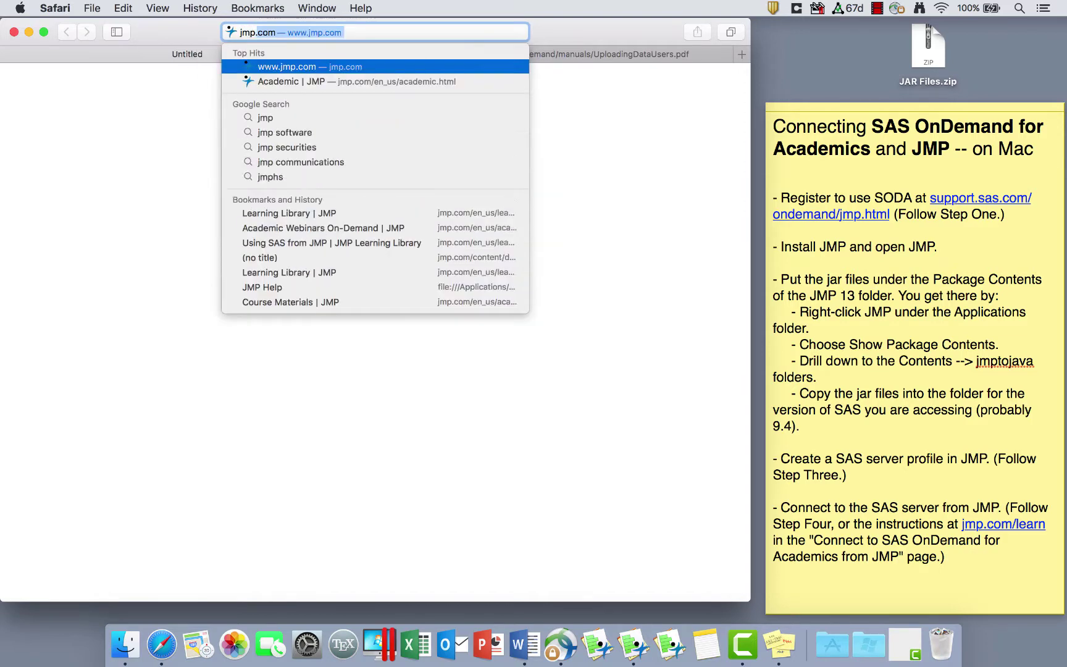
type("/learn")
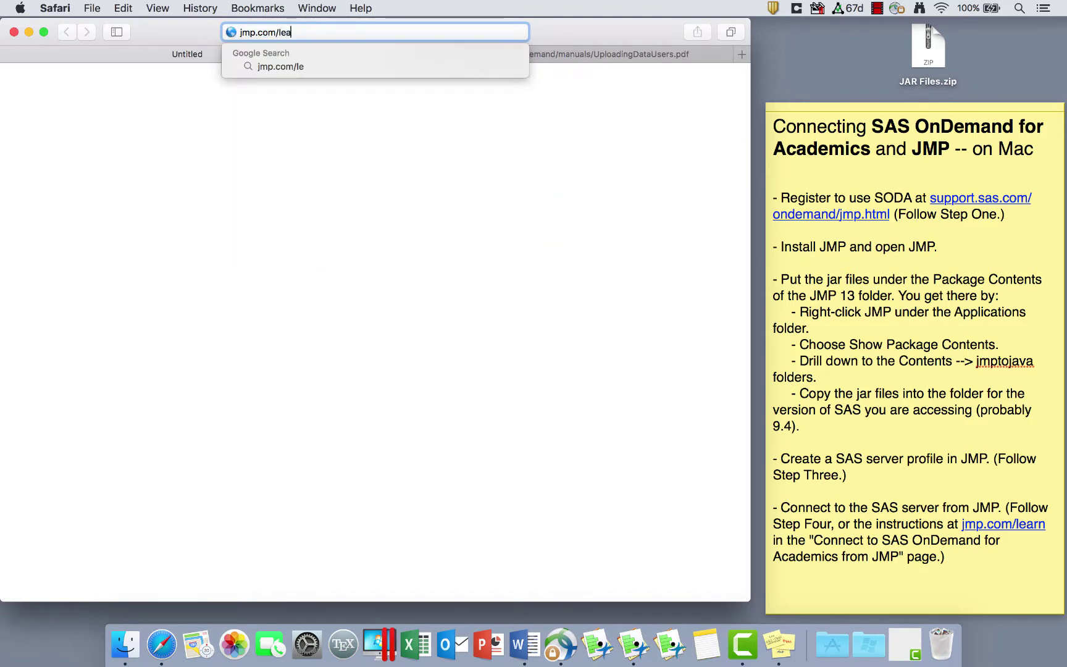
key("Return")
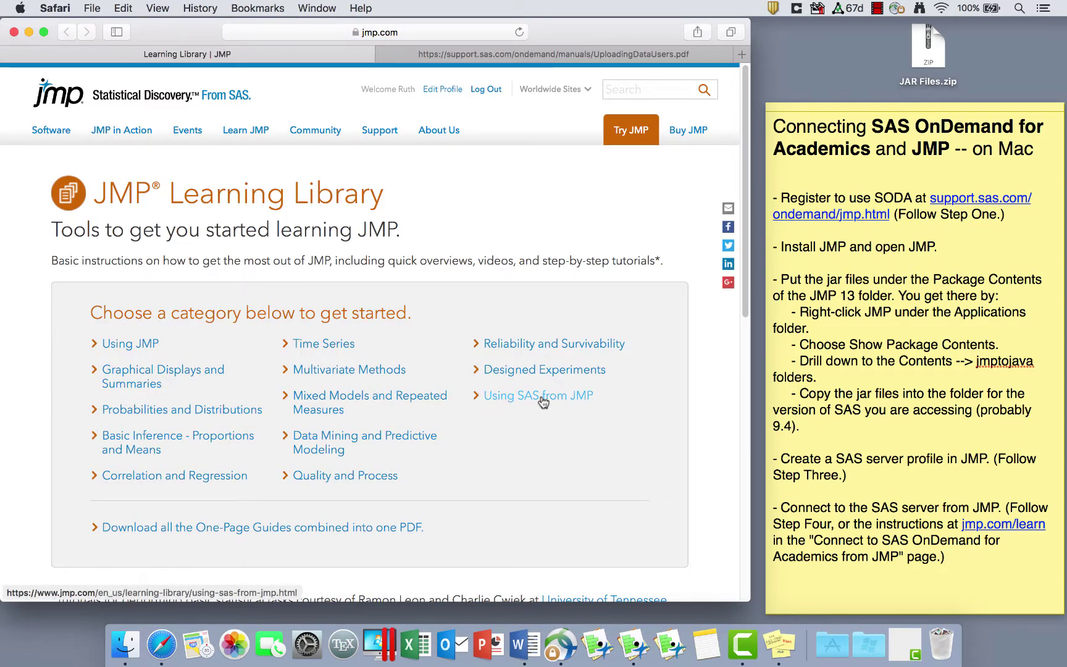
Step: Open the Using SAS from JMP page and browse its one-page guides
left_click(541, 398)
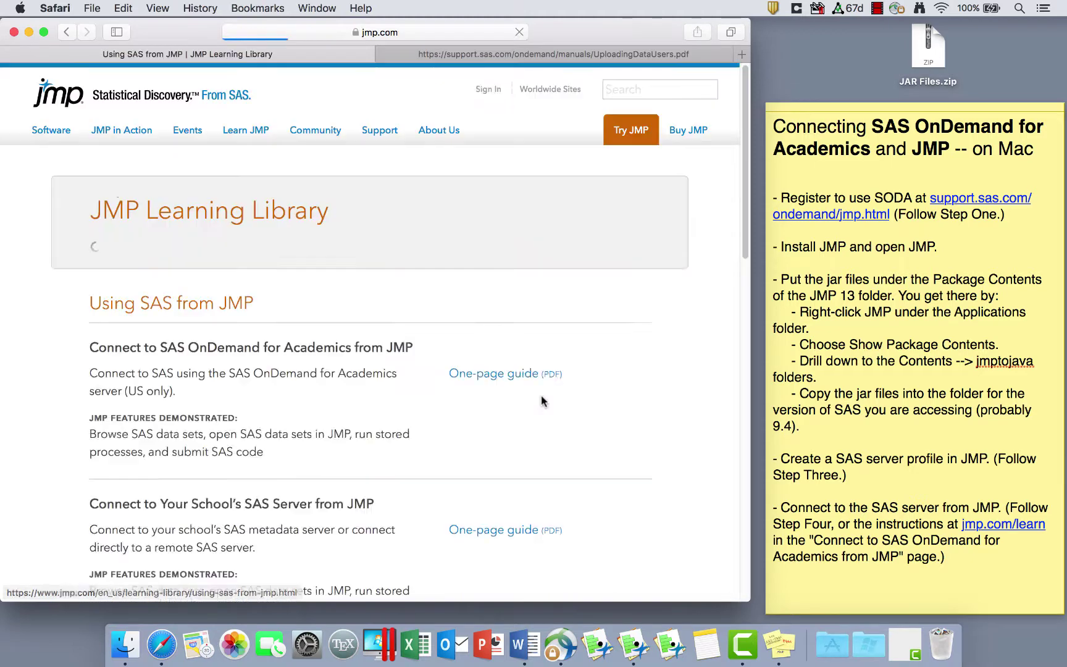
scroll(652, 425, "down", 10)
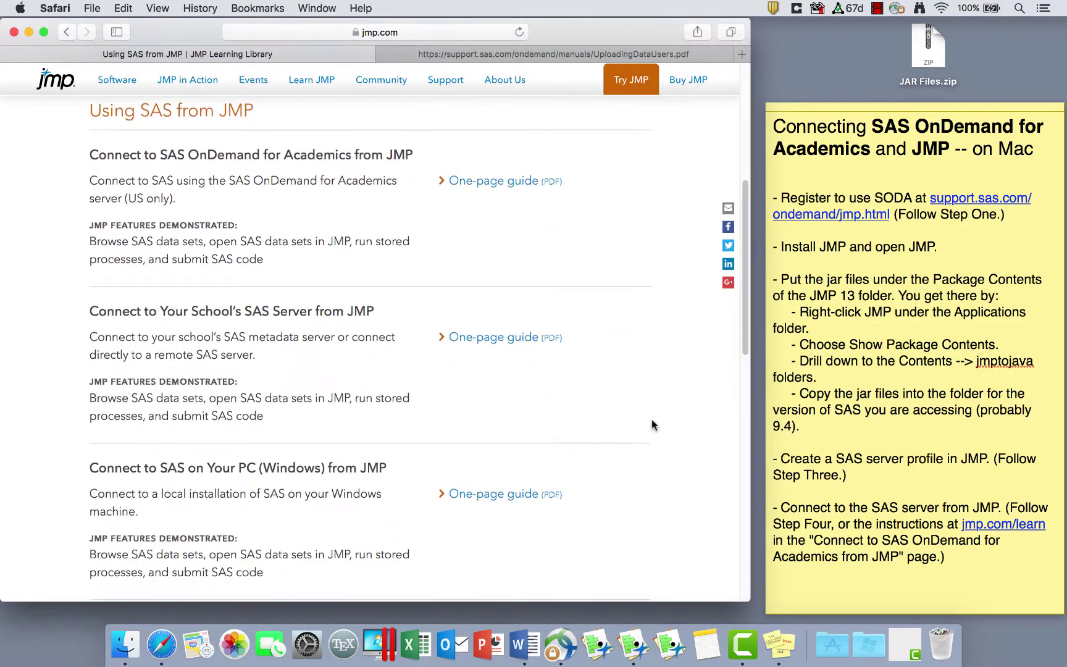
scroll(652, 424, "down", 5)
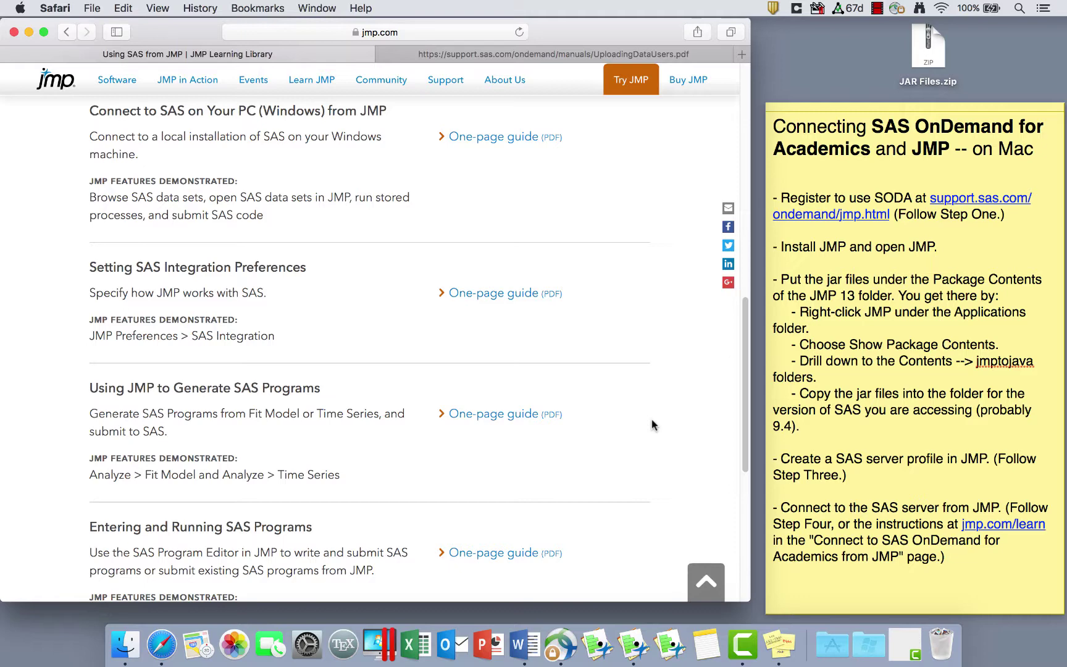
scroll(652, 425, "up", 7)
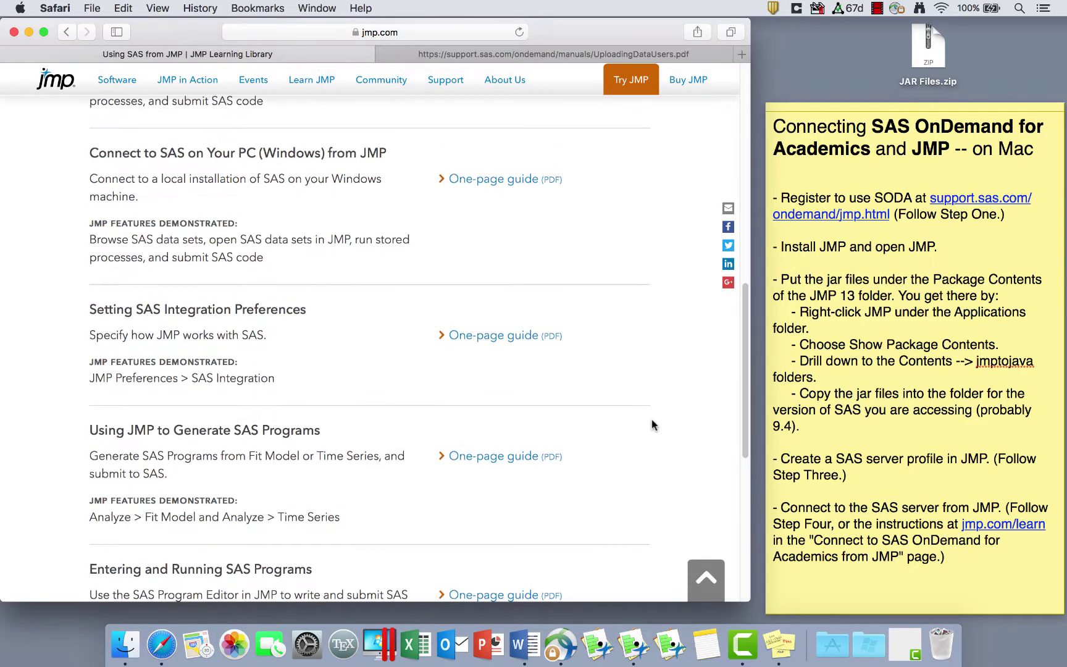
scroll(651, 419, "up", 7)
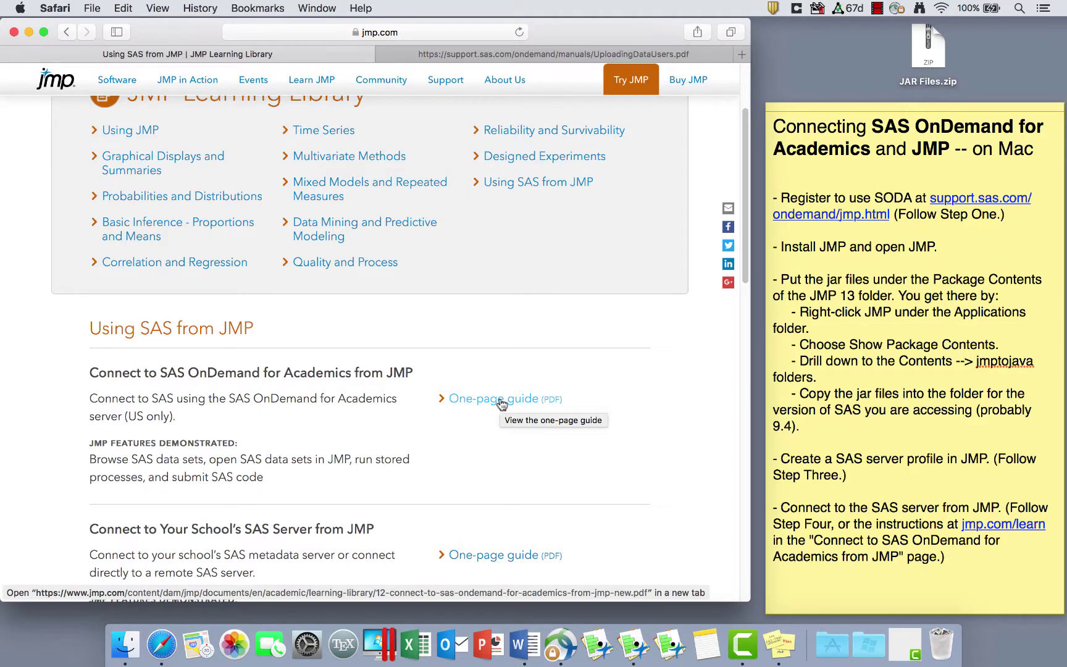
left_click(501, 402)
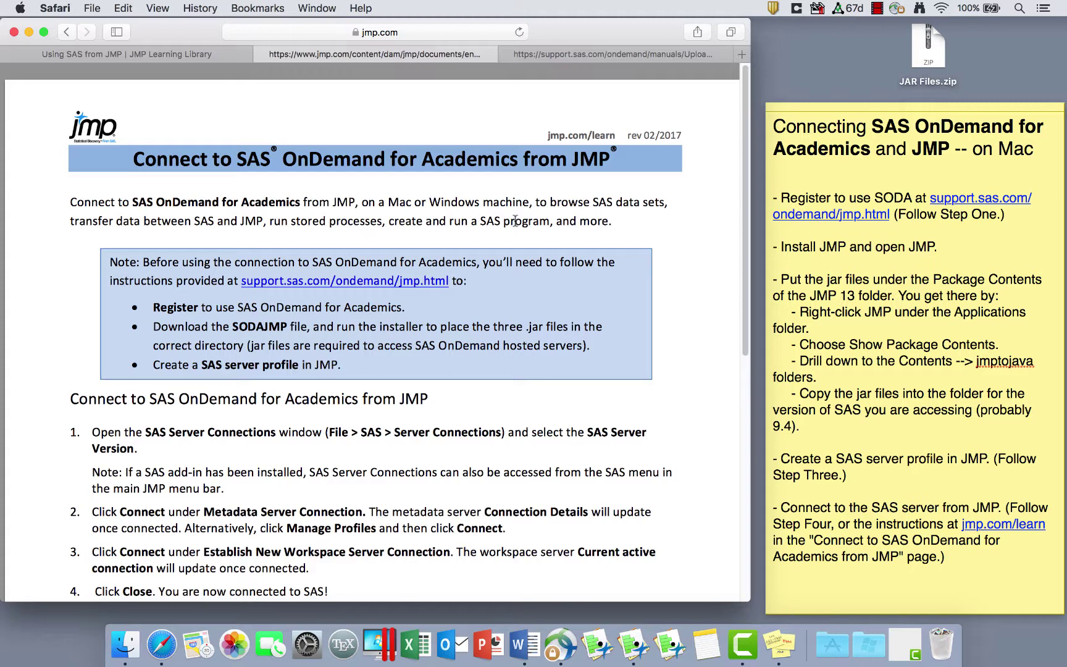
left_click(819, 145)
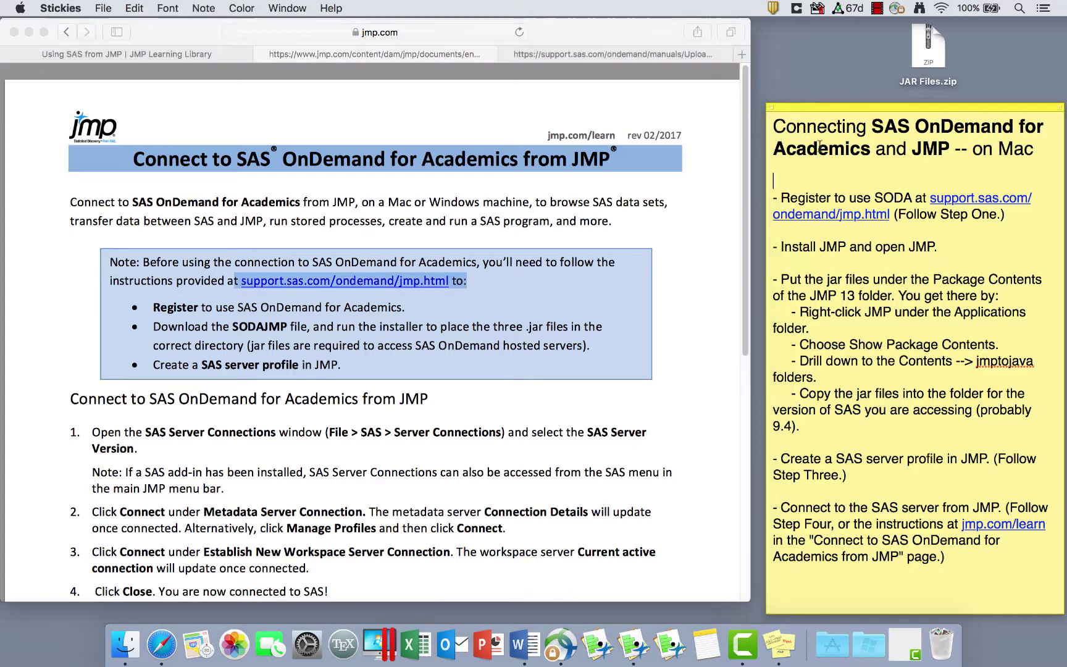
left_click_drag(773, 178, 851, 473)
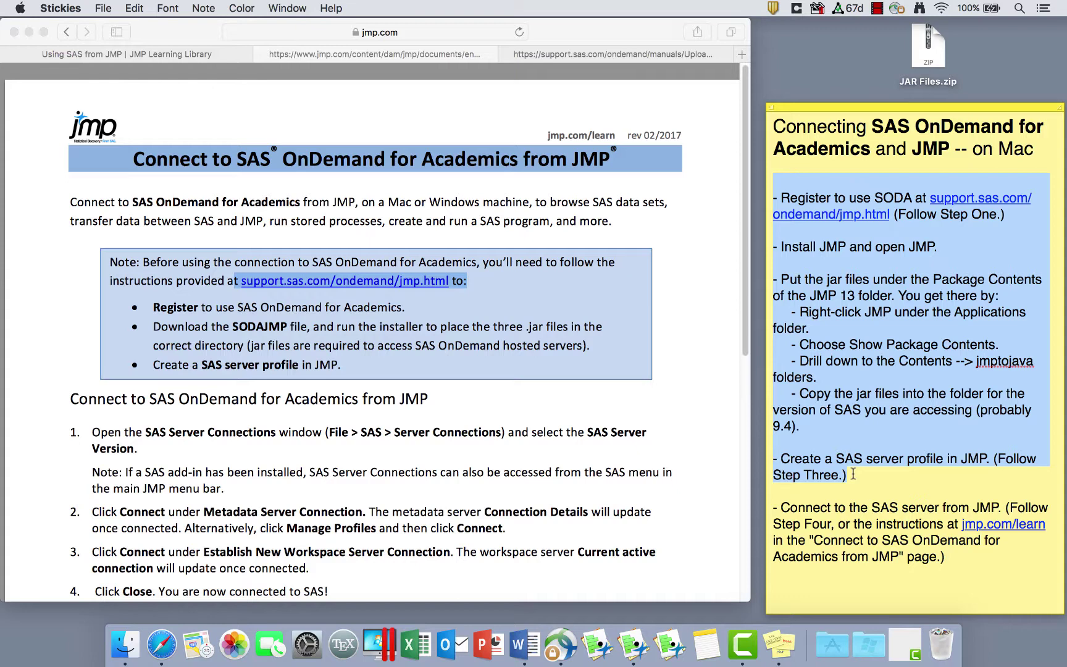
left_click(945, 557)
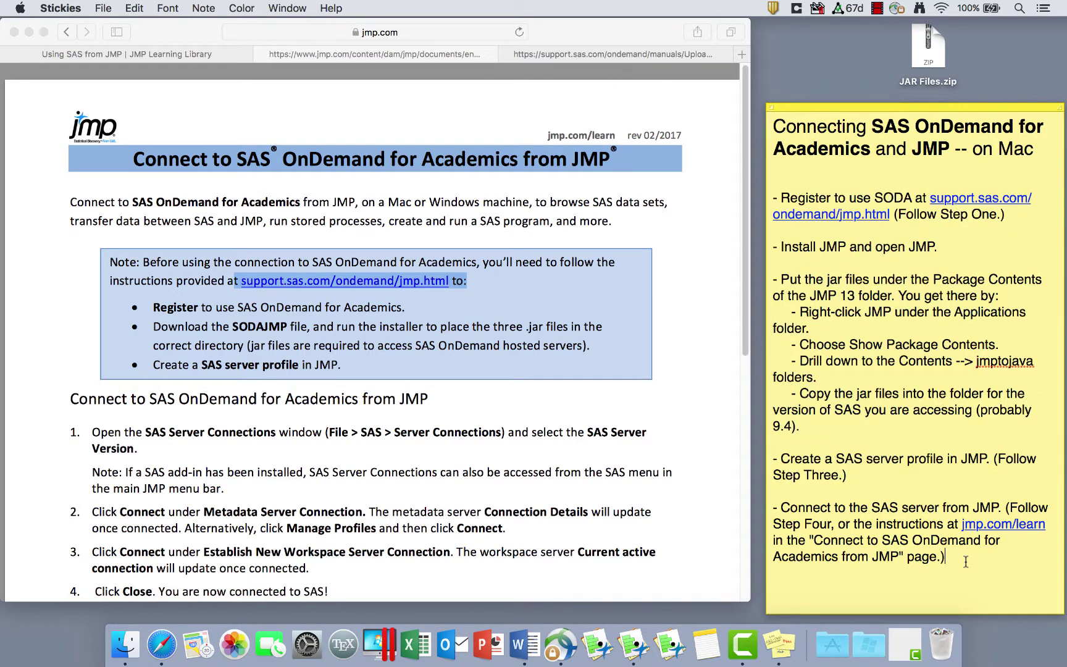
scroll(548, 534, "down", 5)
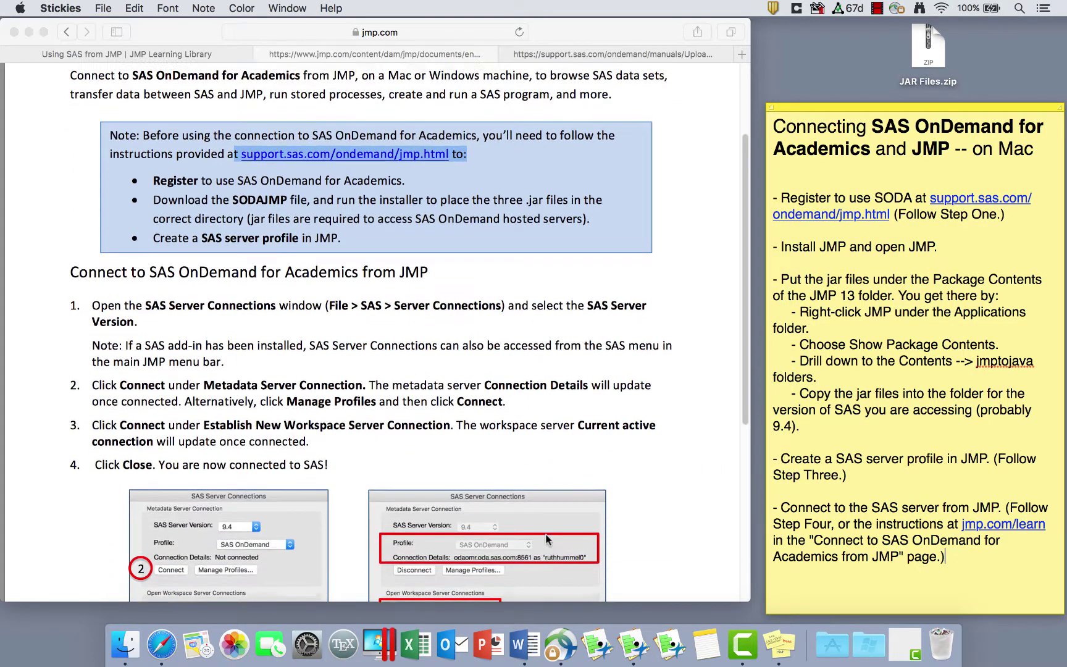
scroll(548, 534, "up", 4)
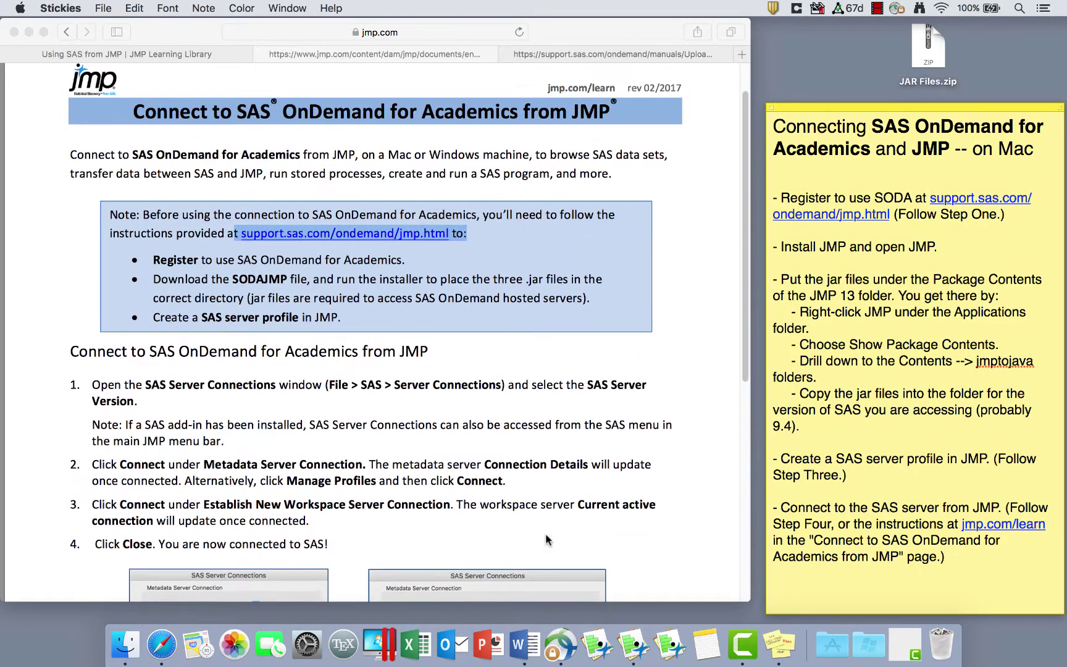
left_click(361, 238)
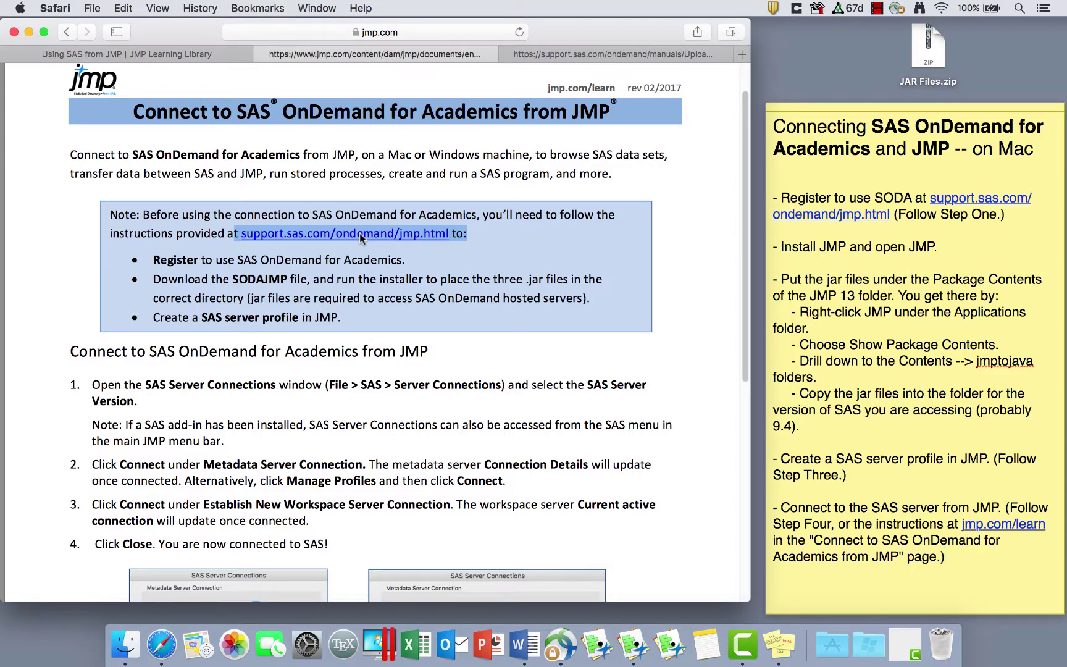
Step: Open the support.sas.com OnDemand JMP instructions and scroll through them
left_click(415, 237)
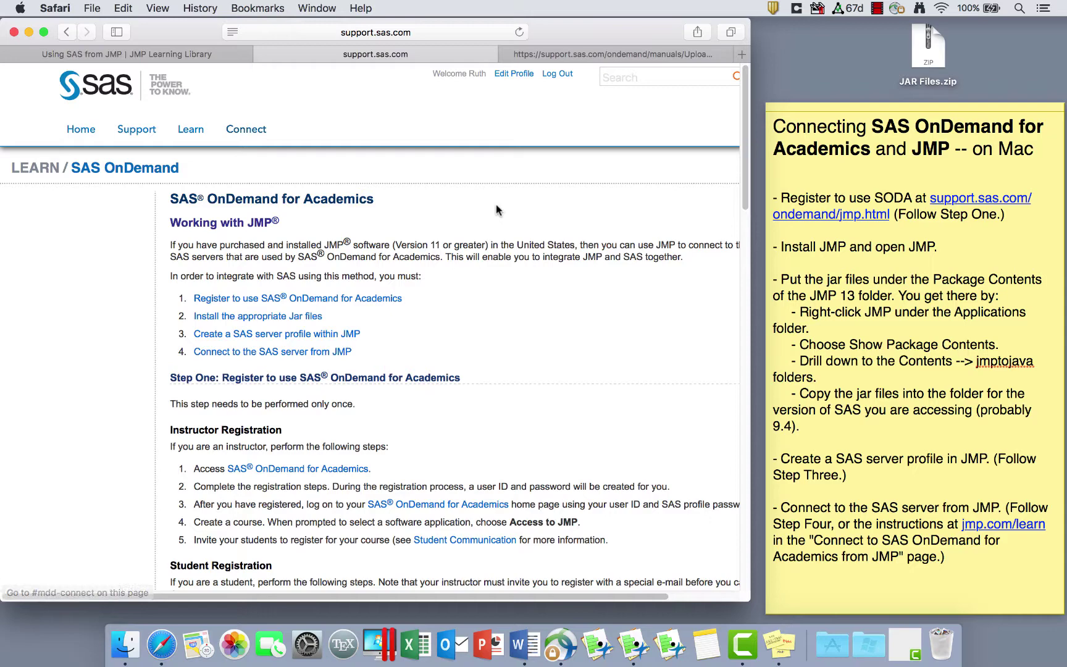
scroll(495, 205, "down", 5)
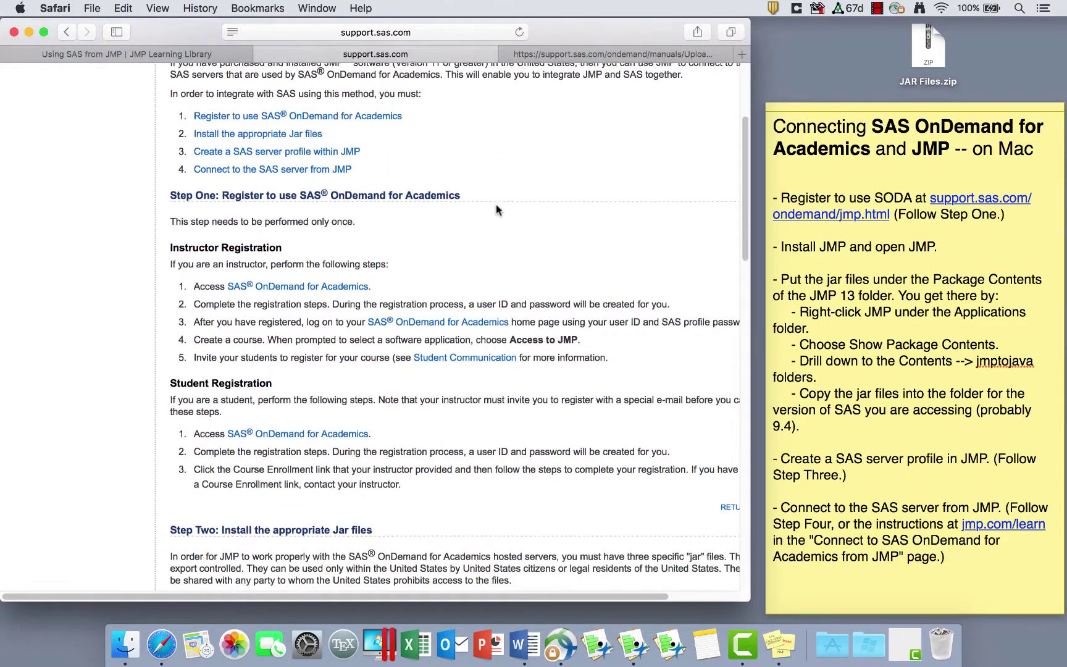
scroll(495, 205, "down", 3)
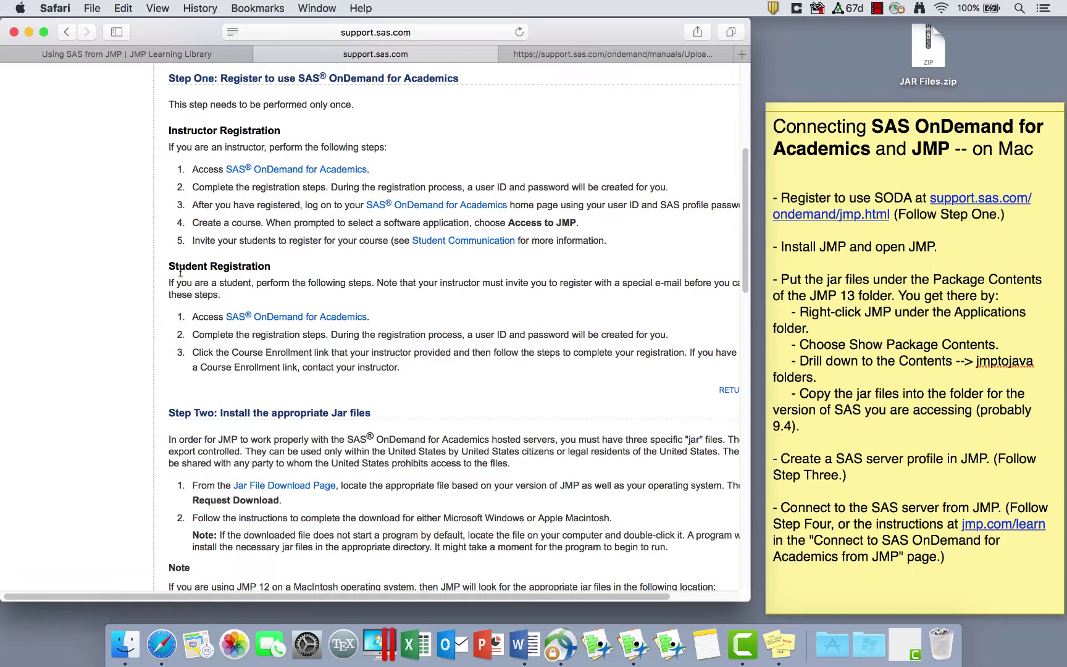
scroll(502, 401, "up", 1)
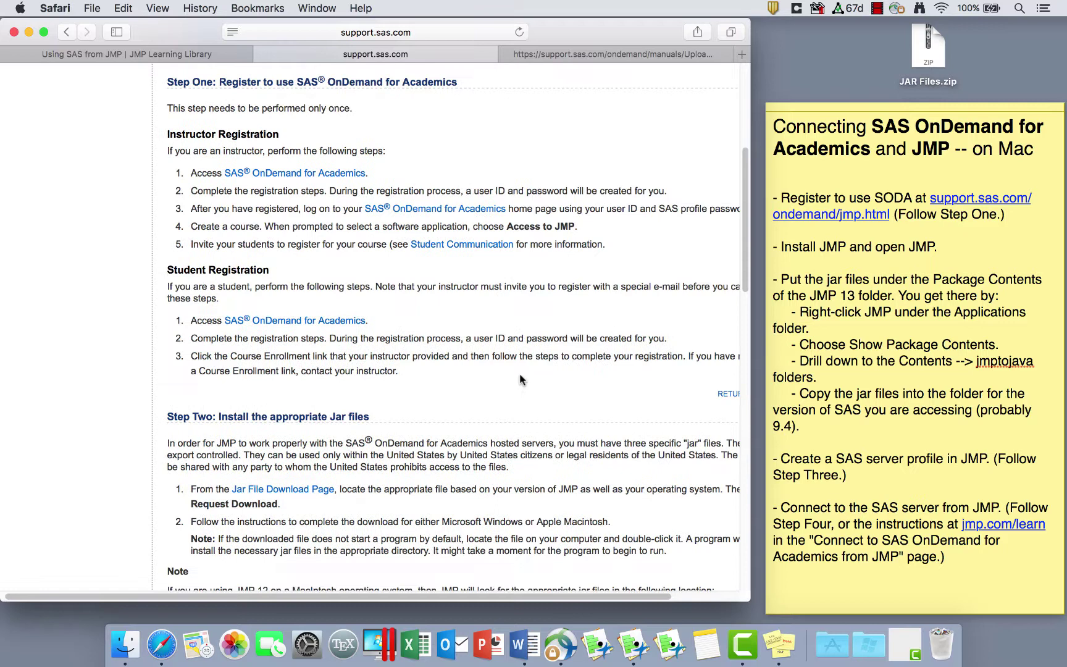
Step: Select the sticky note's registering bullet, then clear it
left_click(954, 213)
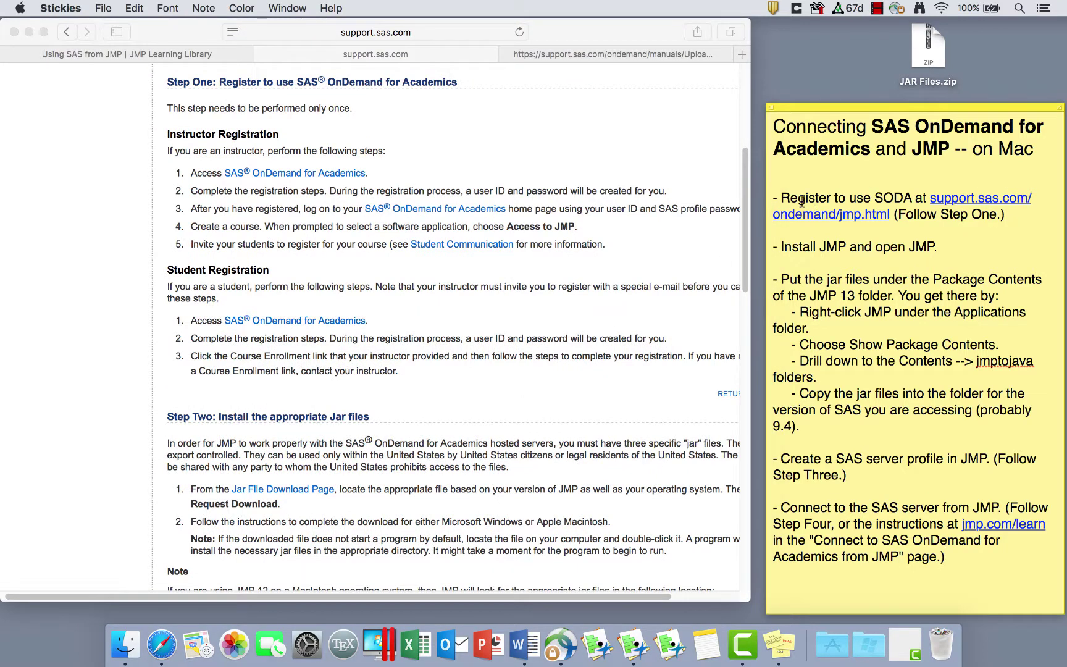
left_click_drag(781, 198, 1010, 217)
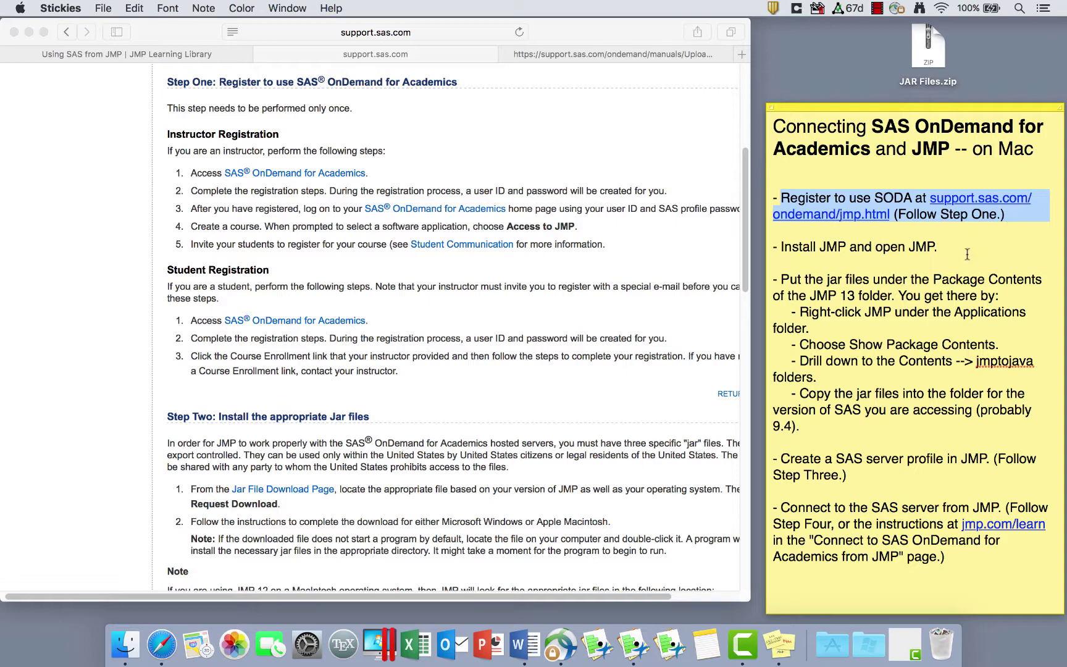
scroll(644, 369, "down", 6)
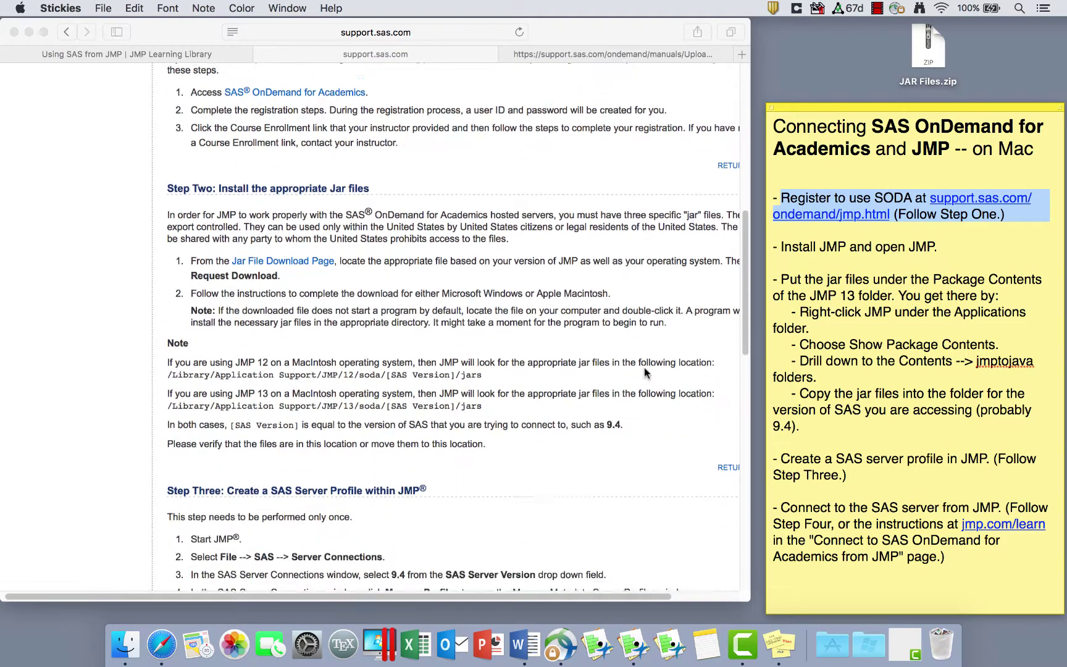
left_click(162, 175)
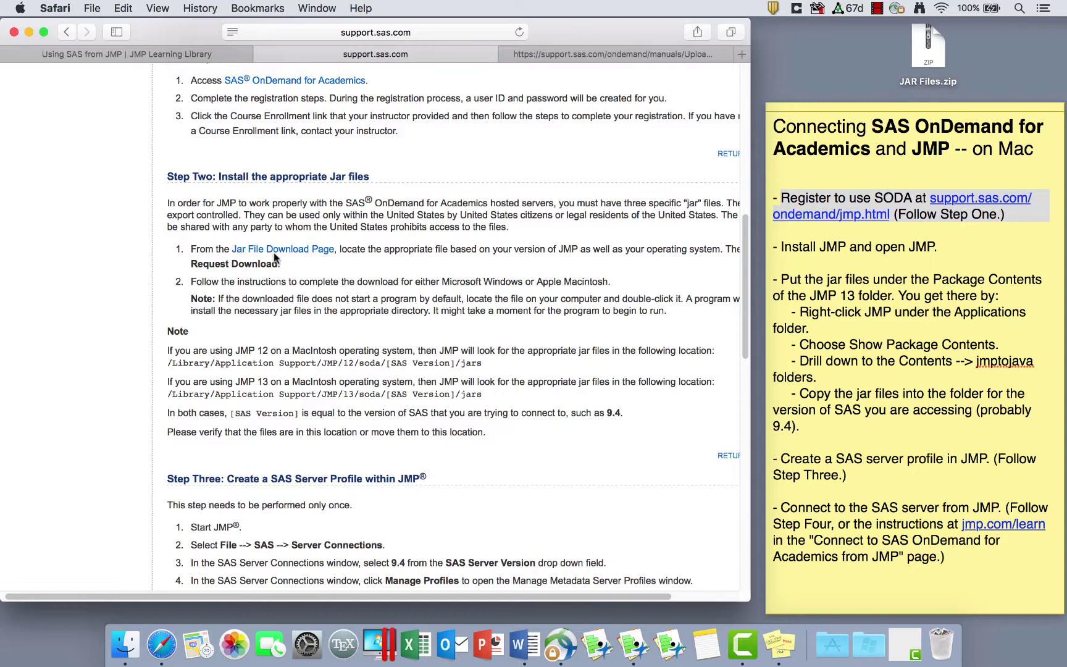
left_click(778, 275)
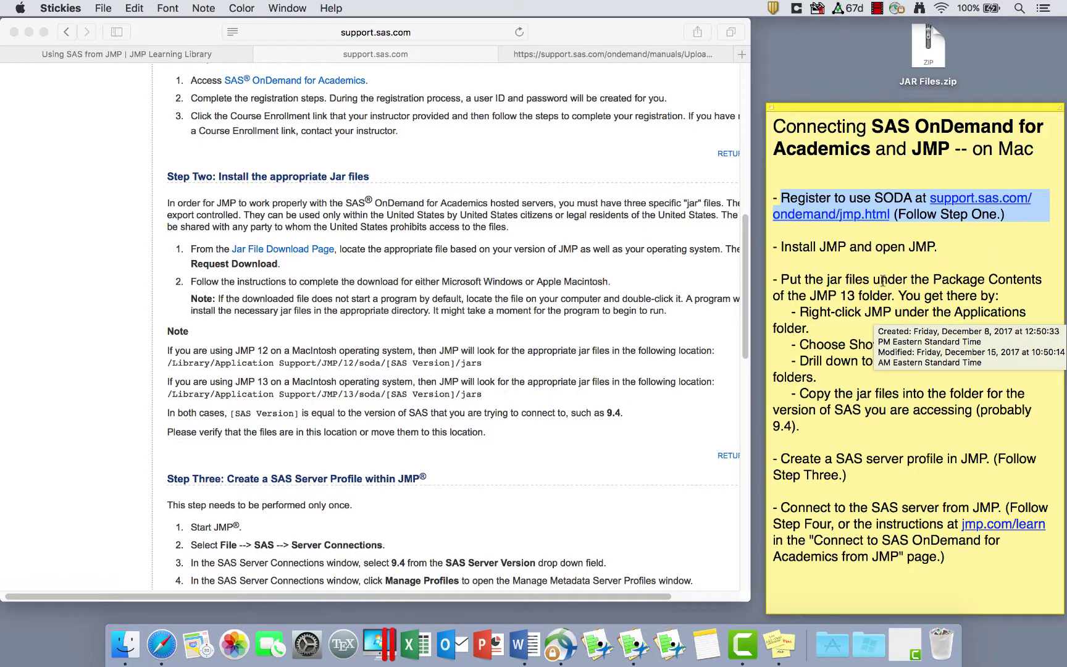
left_click(913, 168)
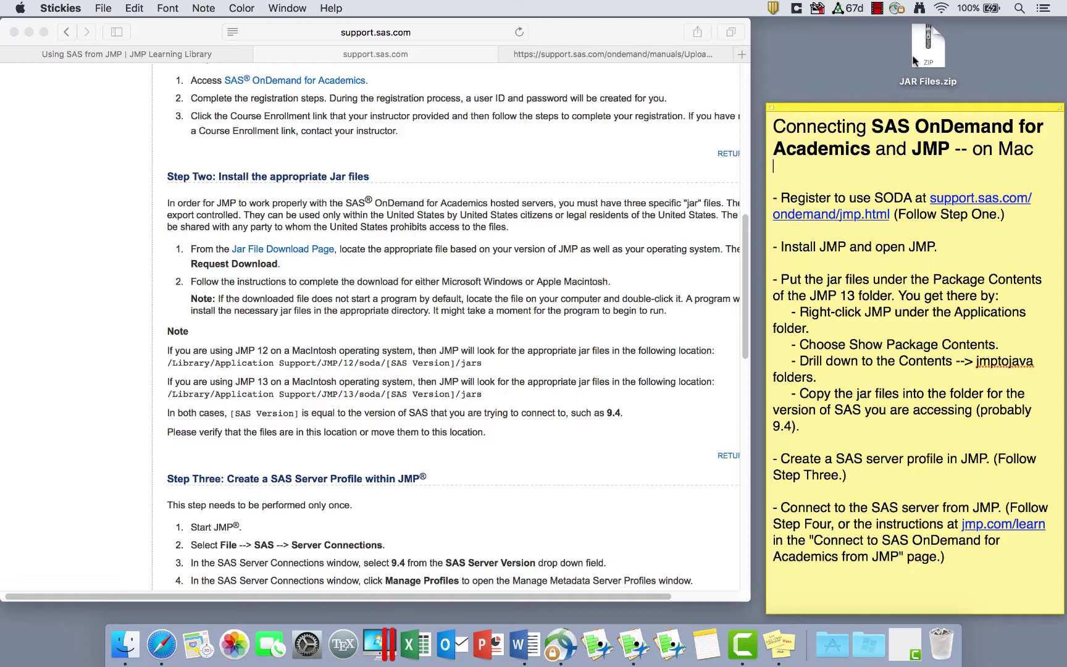
Step: Extract JAR Files.zip on the desktop and open the resulting JAR Files folder
double_click(931, 54)
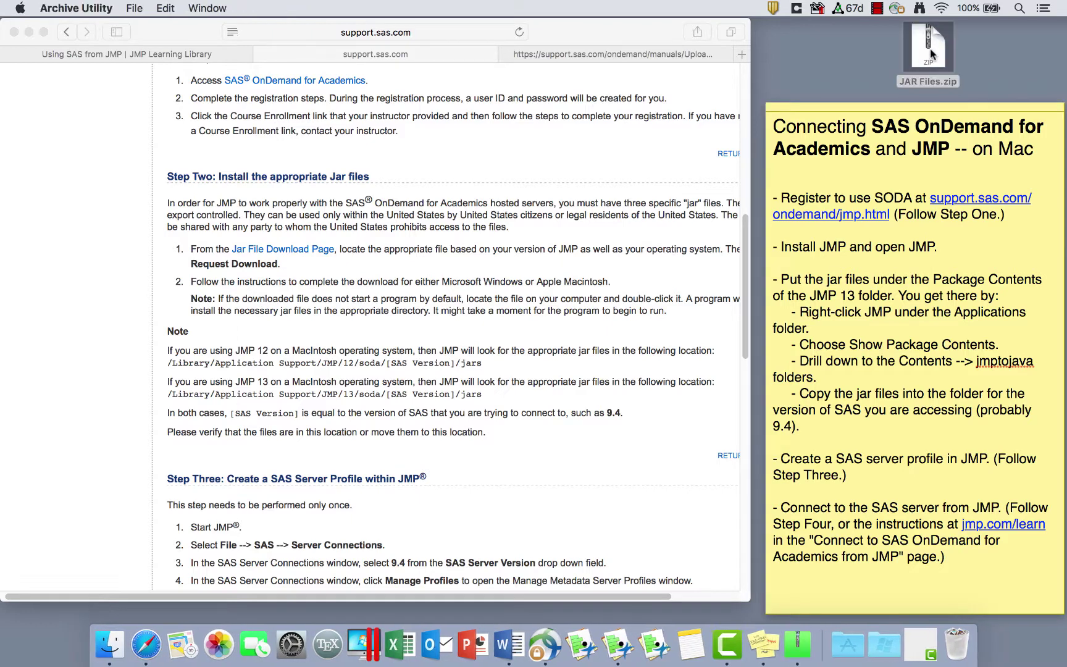
left_click_drag(945, 61, 1002, 49)
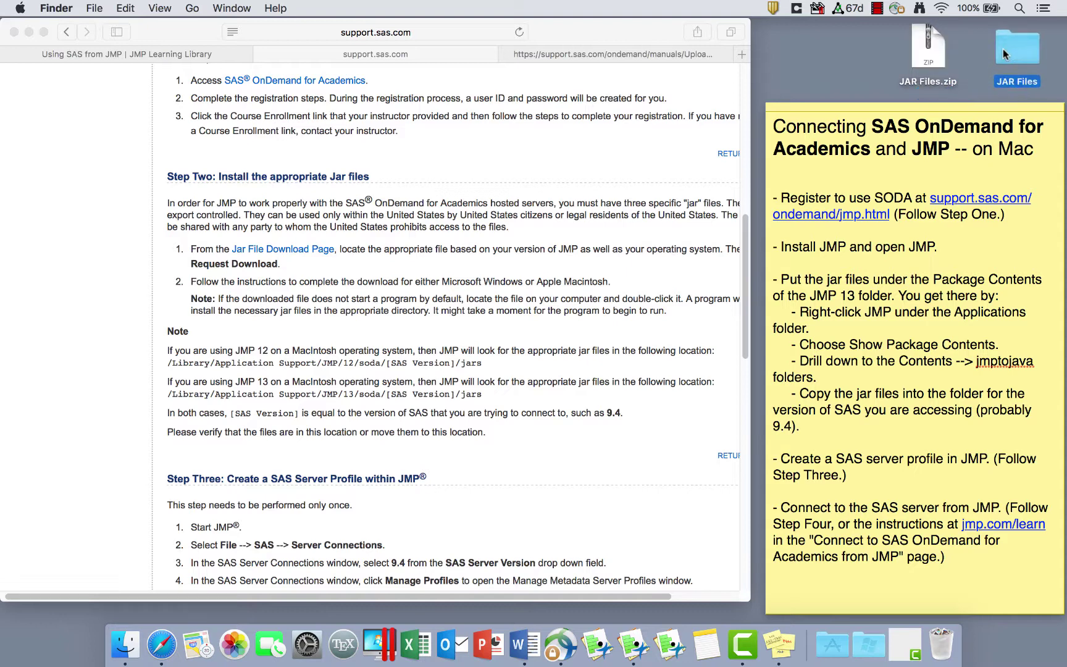
double_click(1018, 52)
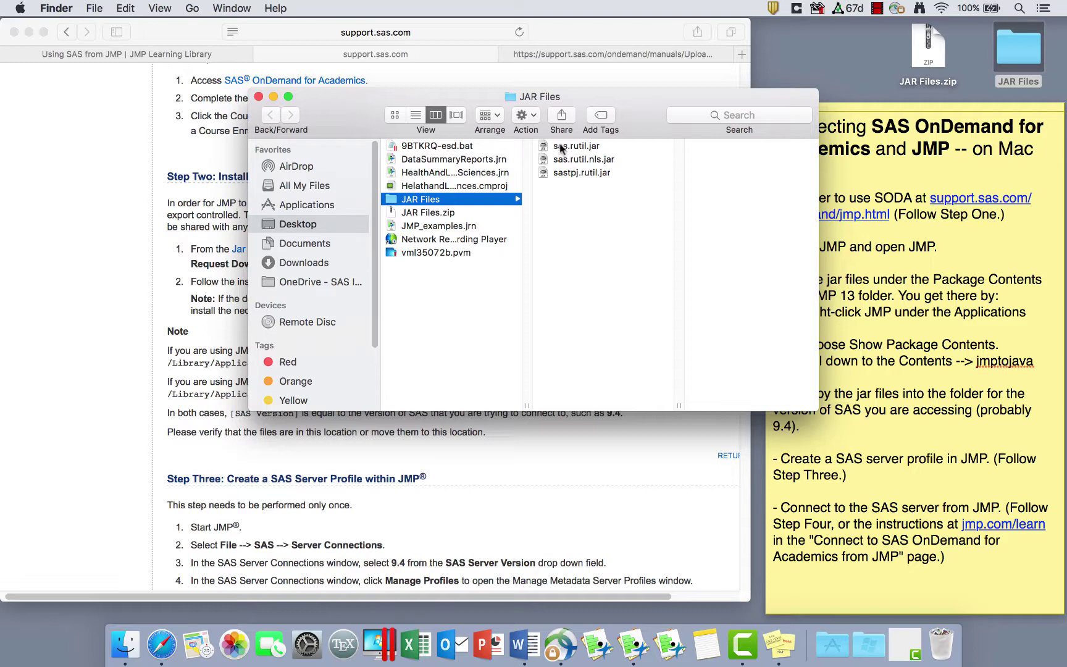
left_click_drag(650, 101, 504, 79)
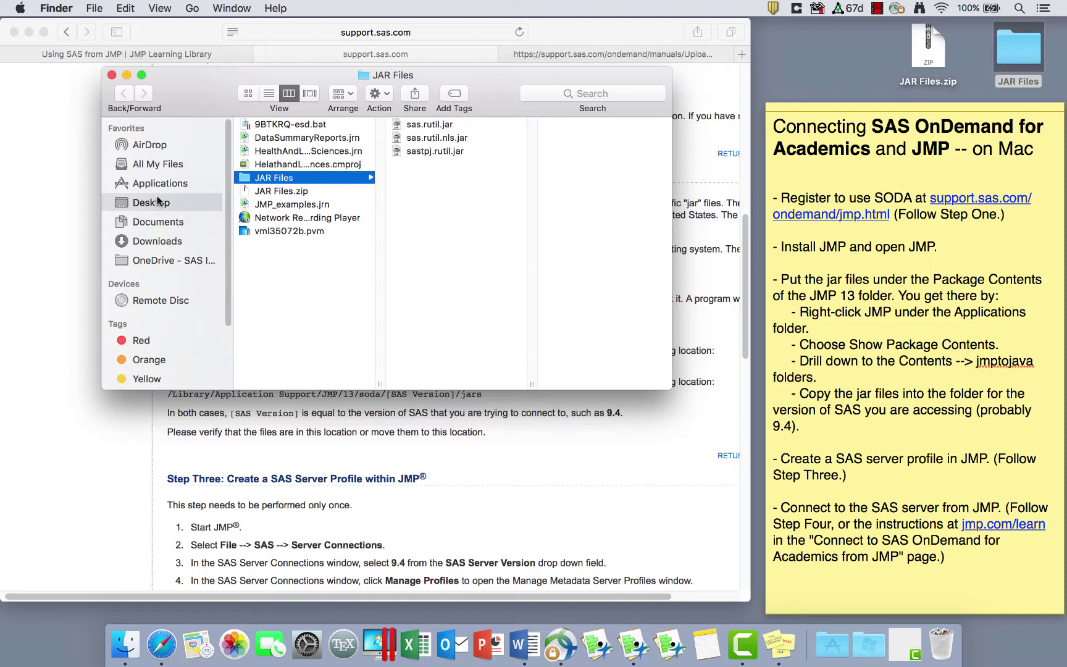
Step: Show JMP Pro 13.app's package contents and expand Contents > jmptojava to its version folders
left_click(139, 184)
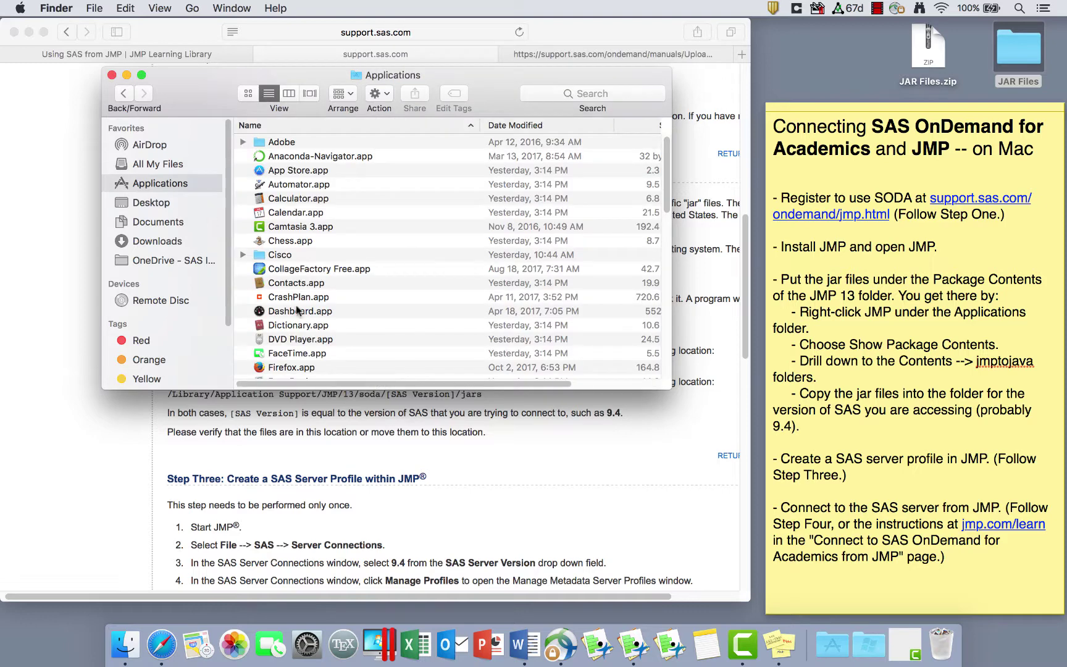
scroll(295, 305, "down", 2)
scroll(297, 306, "down", 5)
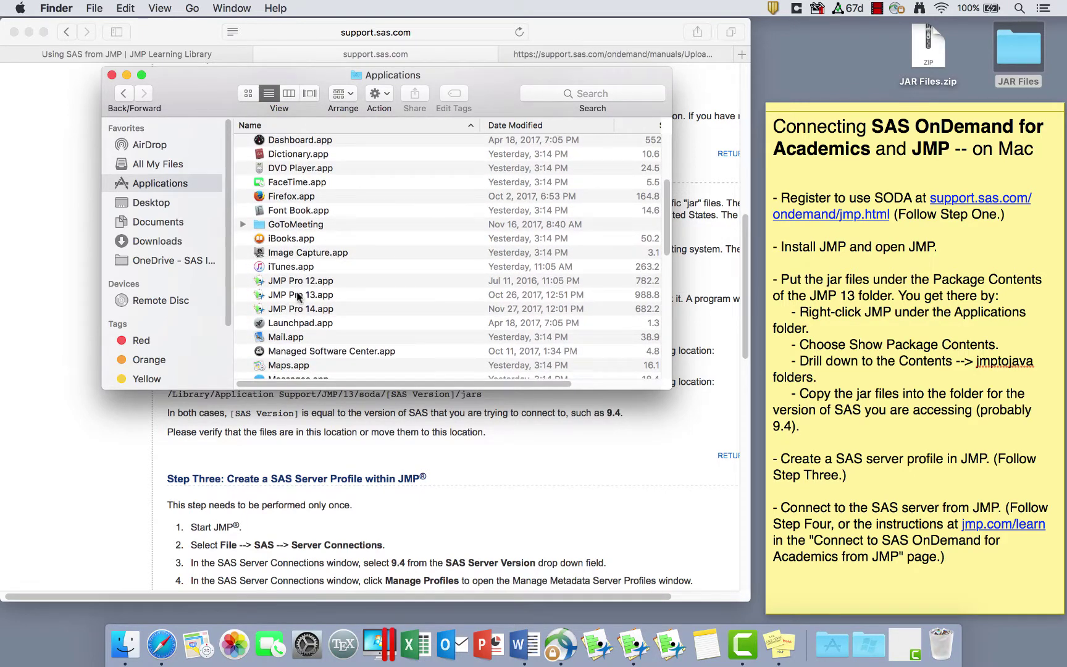
right_click(297, 296)
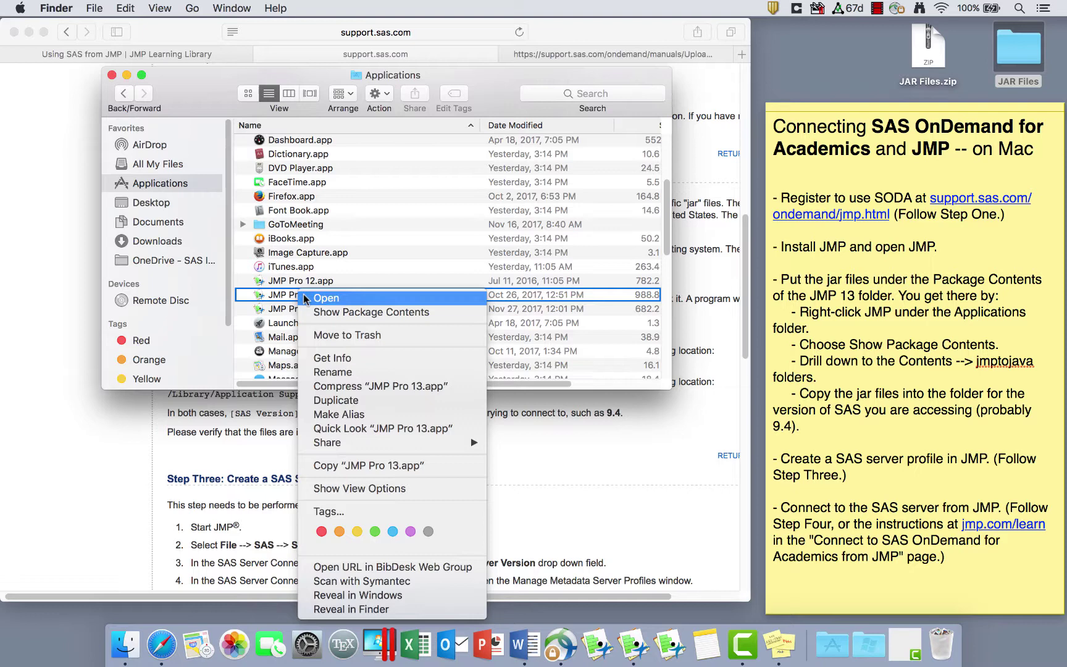
left_click(337, 314)
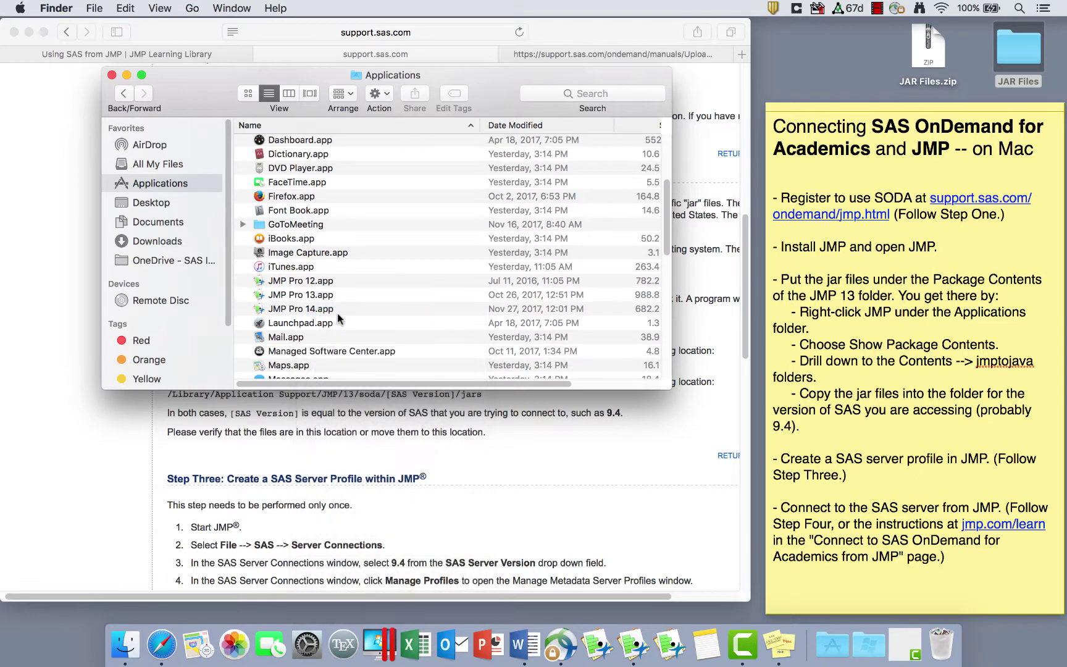
left_click(241, 145)
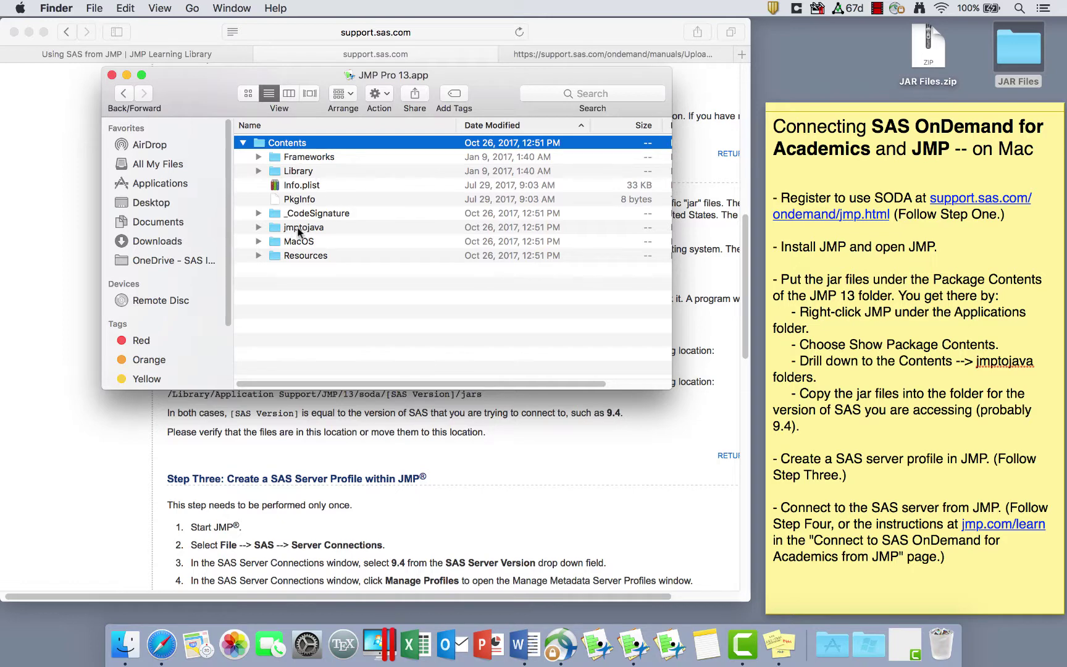
left_click(301, 230)
left_click(259, 227)
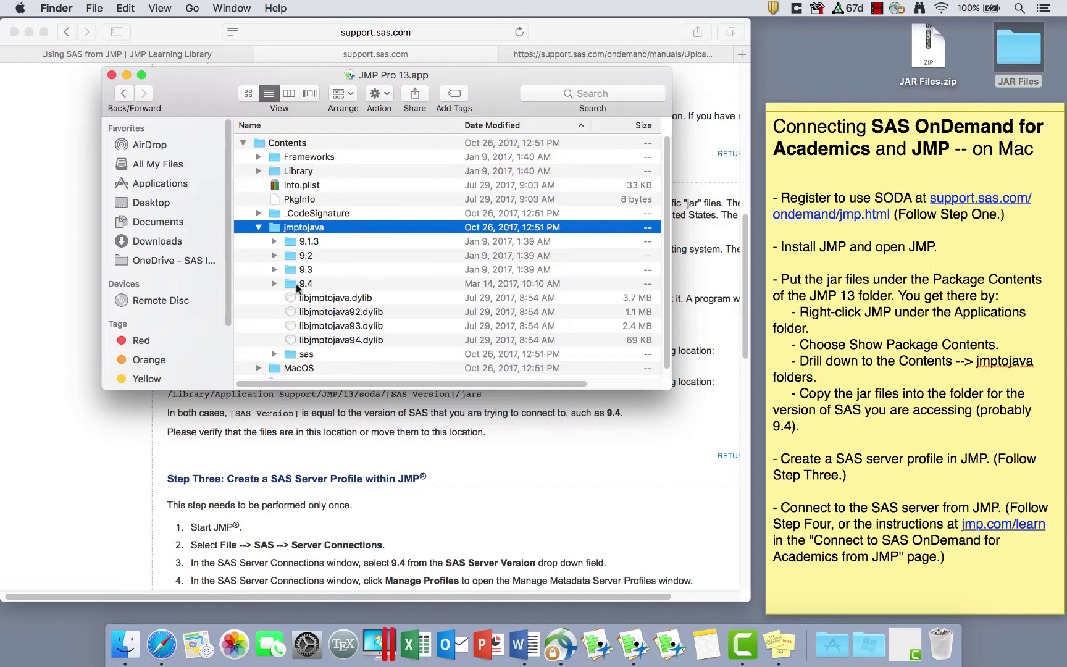
Step: Open the JAR Files folder and select sas.rutil.jar, sas.rutil.nls.jar and sastpj.rutil.jar
double_click(1017, 55)
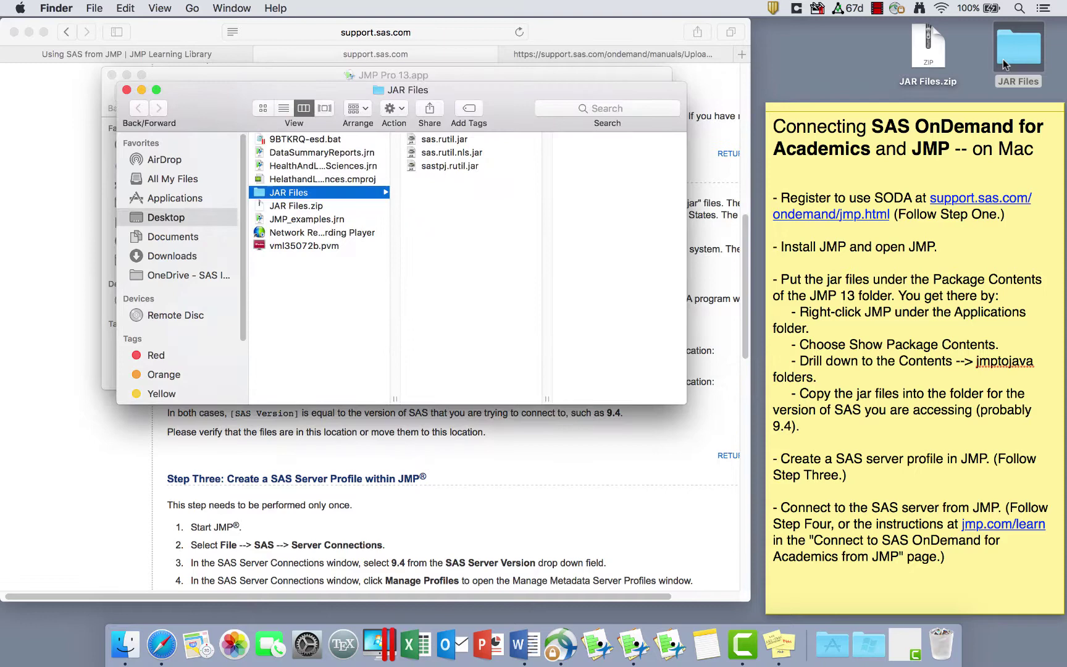
left_click_drag(525, 97, 427, 402)
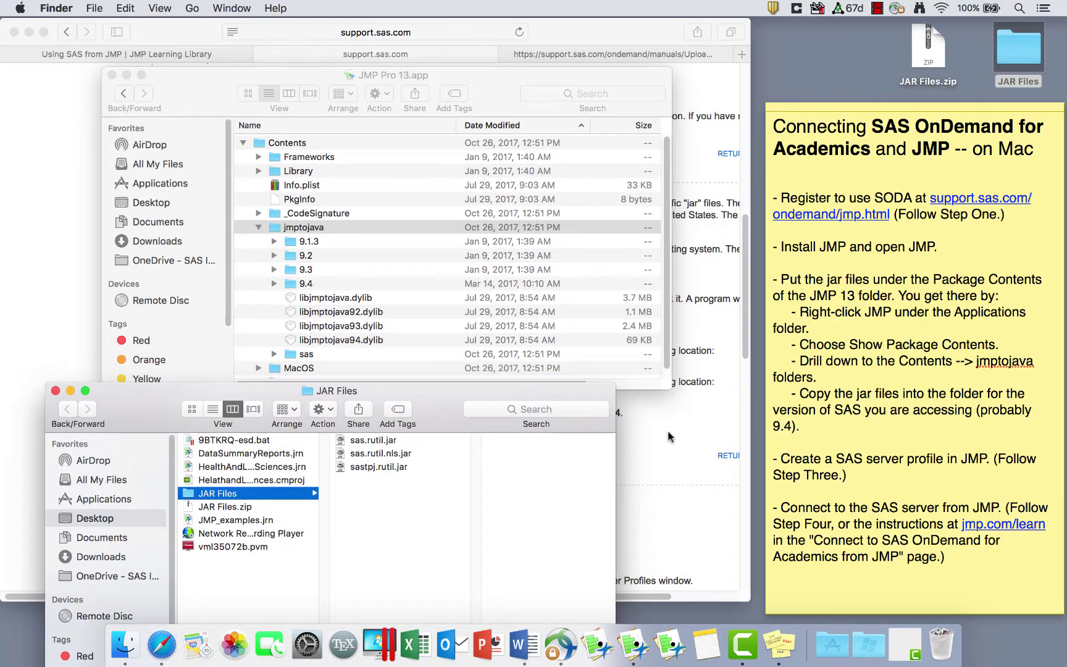
left_click(373, 442)
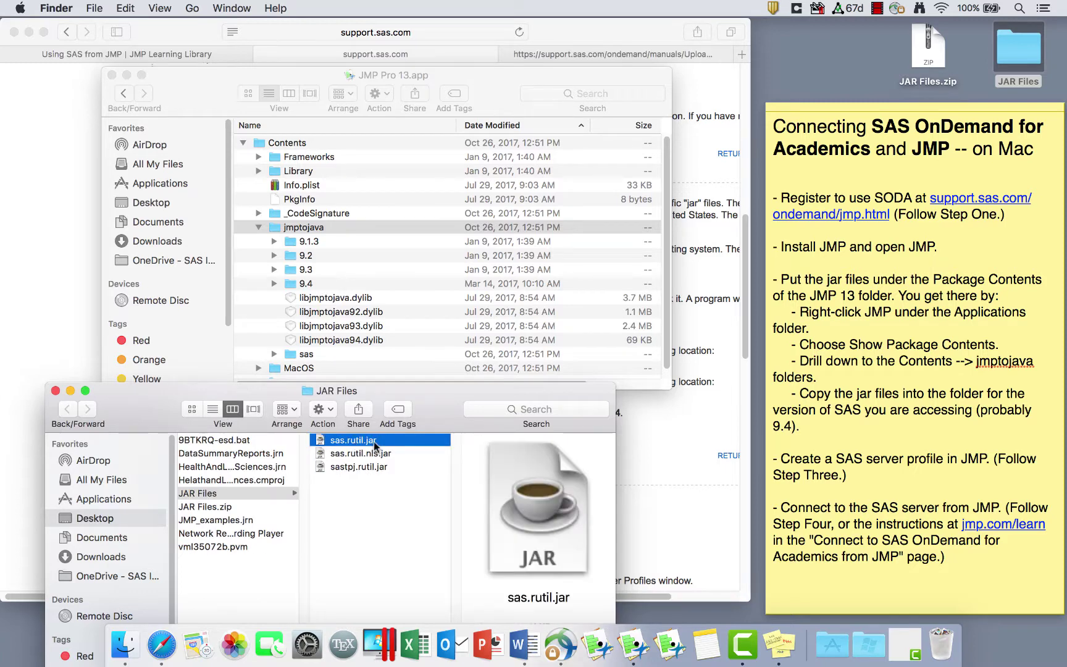
left_click(373, 453, "shift")
left_click(374, 468, "shift")
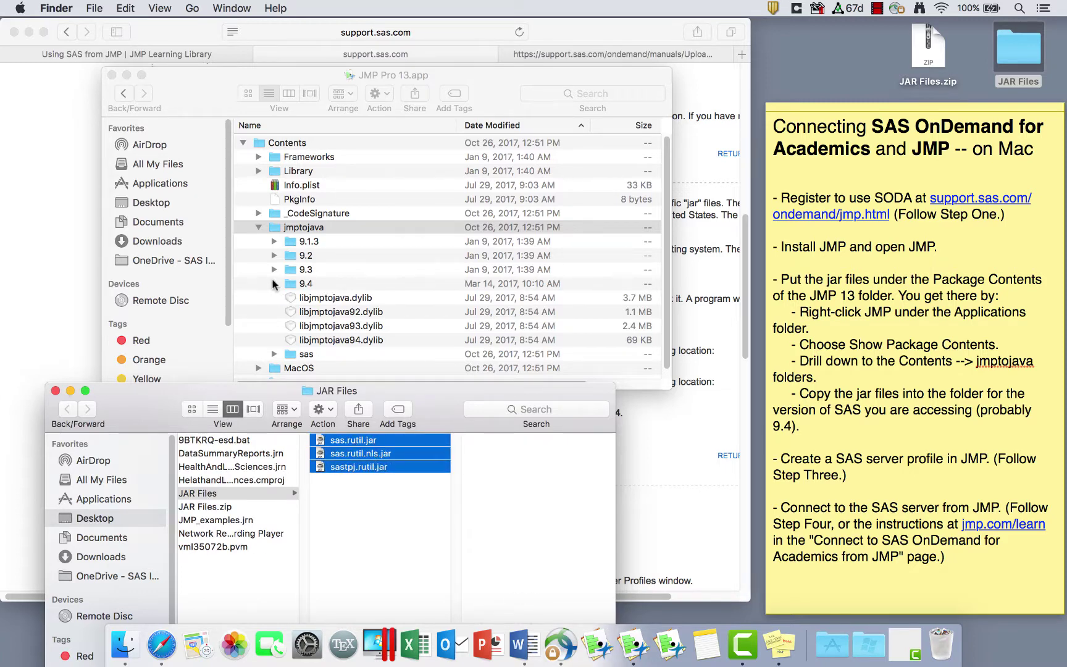
Step: Expand jmptojava > 9.4 > jars to compare, then close the package window
left_click(274, 283)
left_click(275, 284)
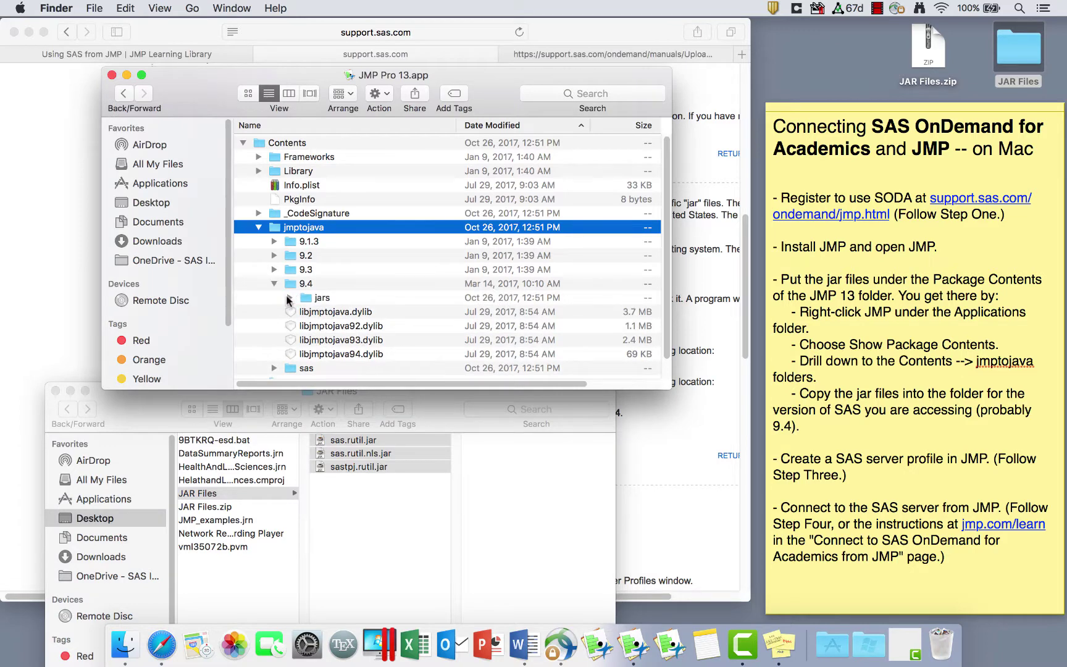
left_click(287, 298)
scroll(345, 316, "down", 1)
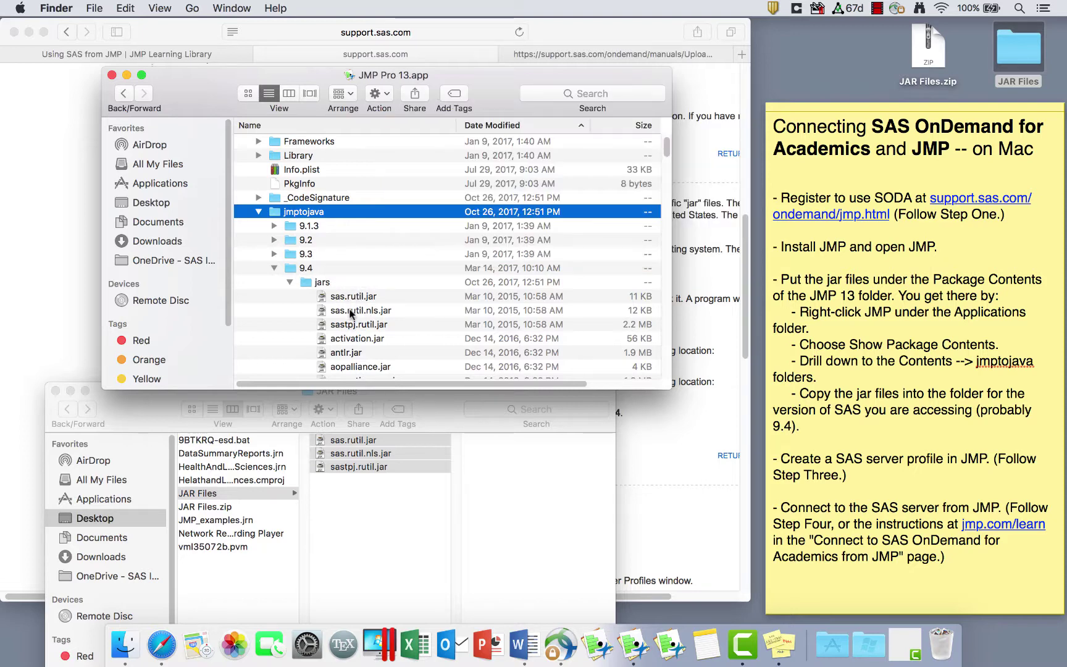
left_click(111, 75)
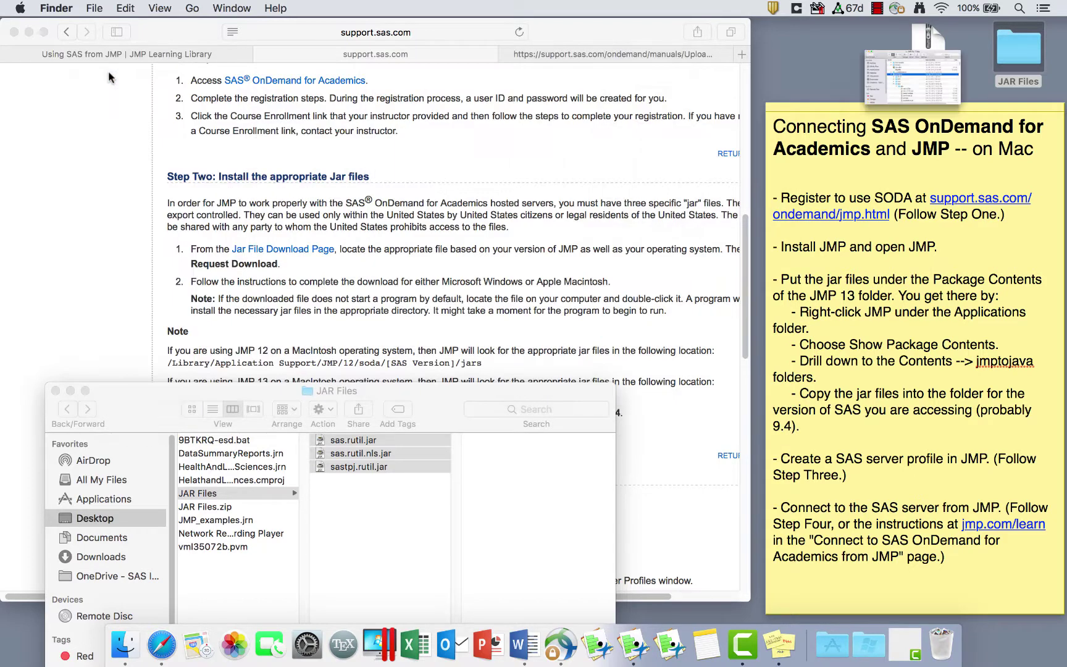
Step: Close the JAR Files window and scroll the support page to Steps Three and Four
left_click(56, 390)
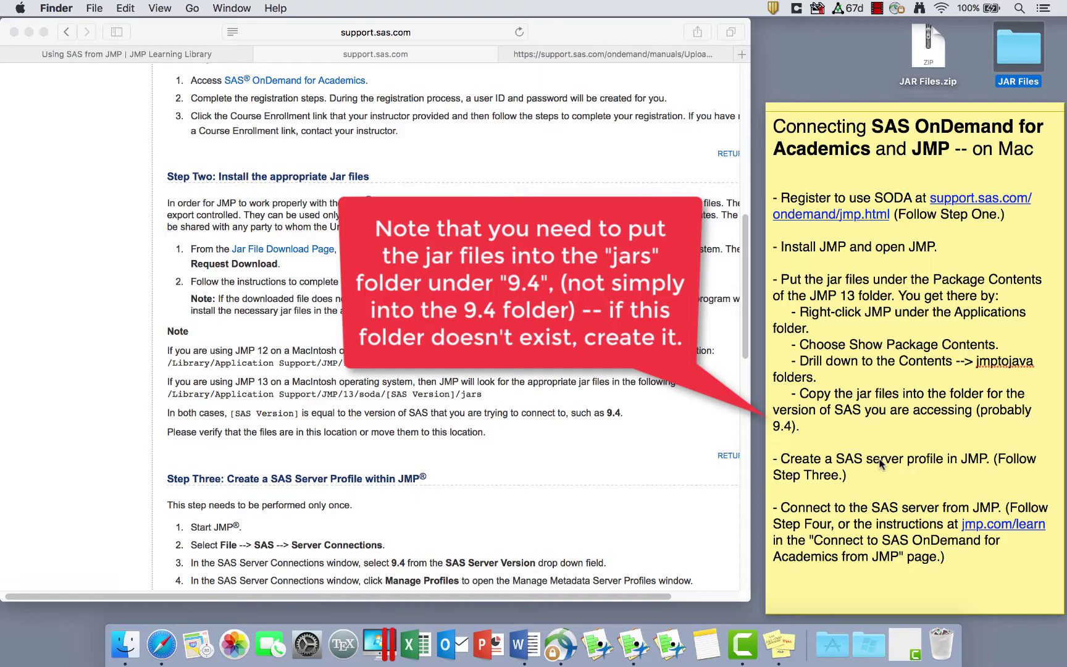
scroll(688, 398, "down", 1)
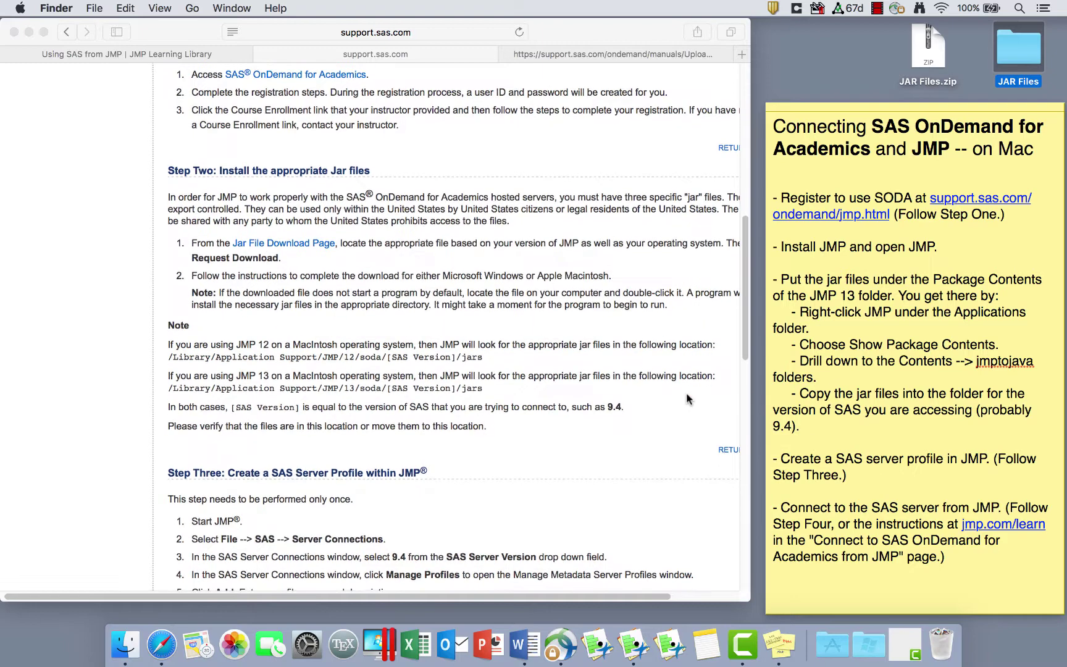
scroll(686, 398, "down", 10)
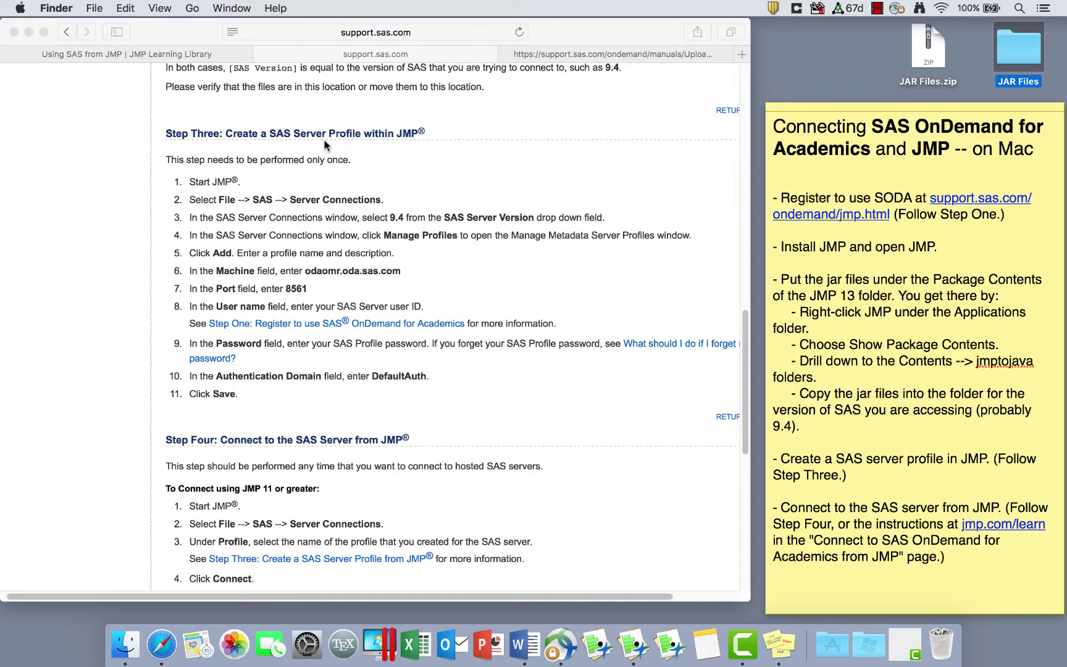
Step: Launch JMP Pro 13, close JMP Starter, and open File > SAS > Server Connections beside Safari
left_click(641, 650)
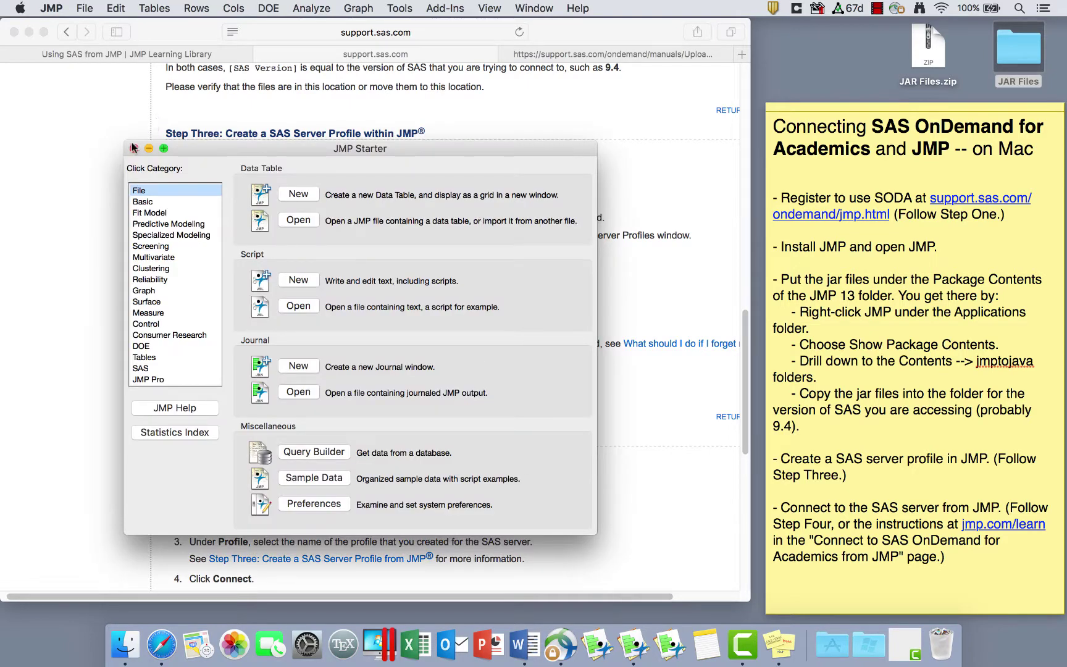
left_click(133, 148)
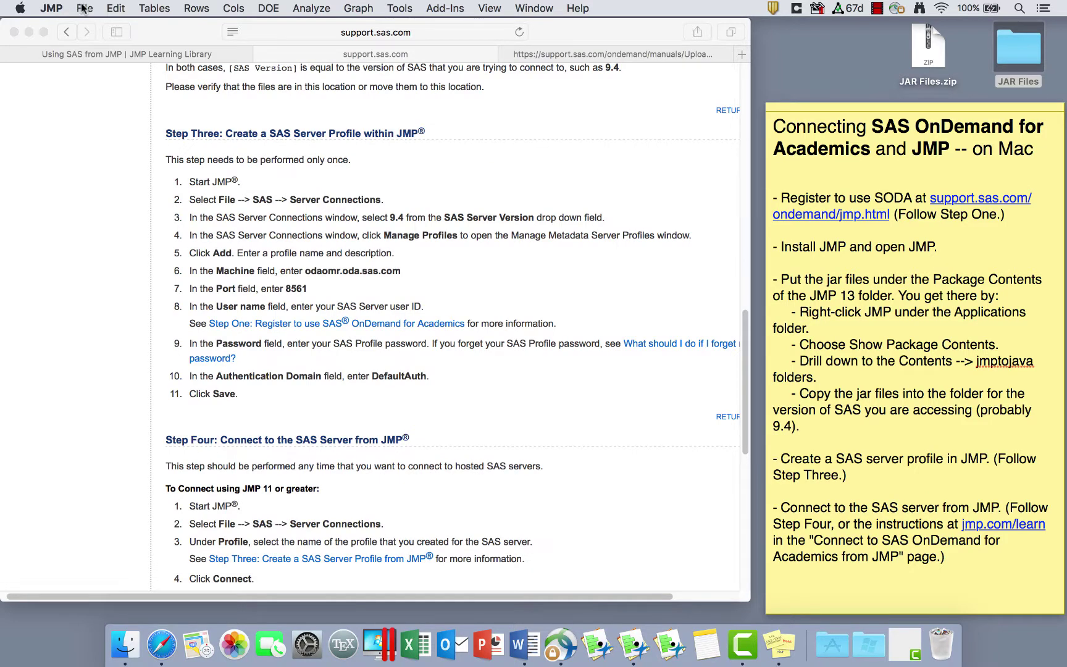
left_click(82, 9)
mouse_move(112, 185)
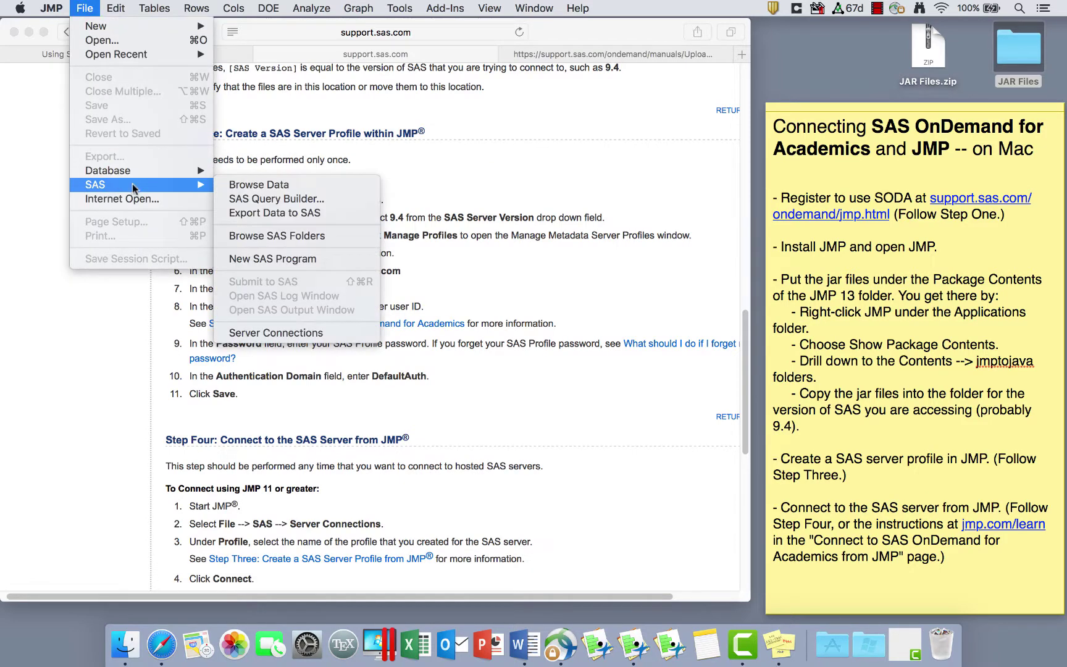
left_click(302, 332)
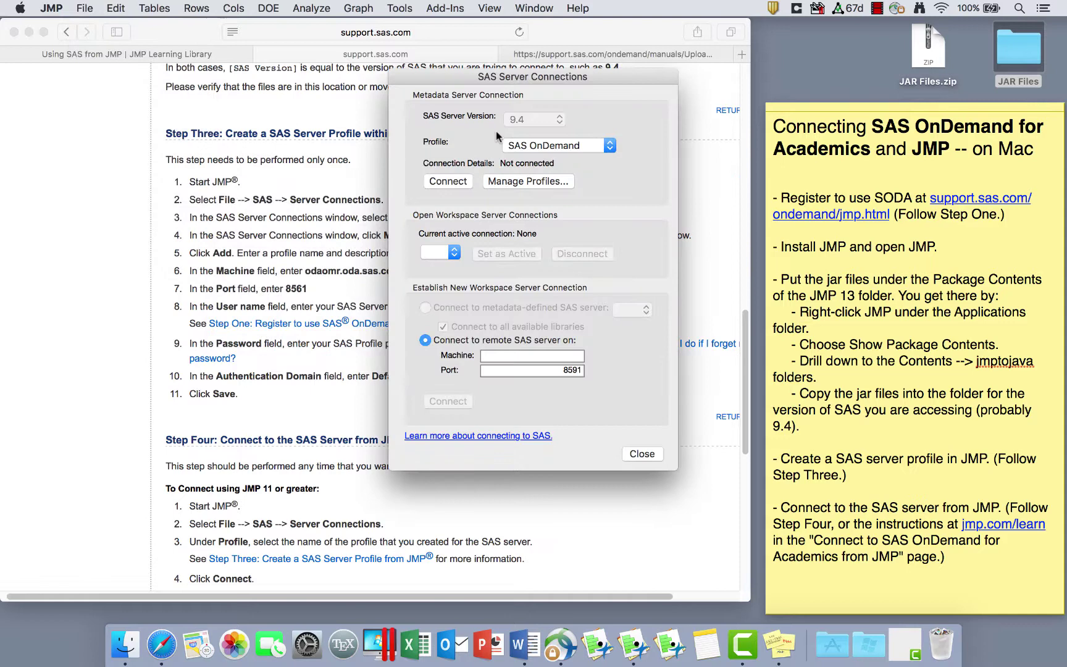
left_click_drag(529, 75, 755, 79)
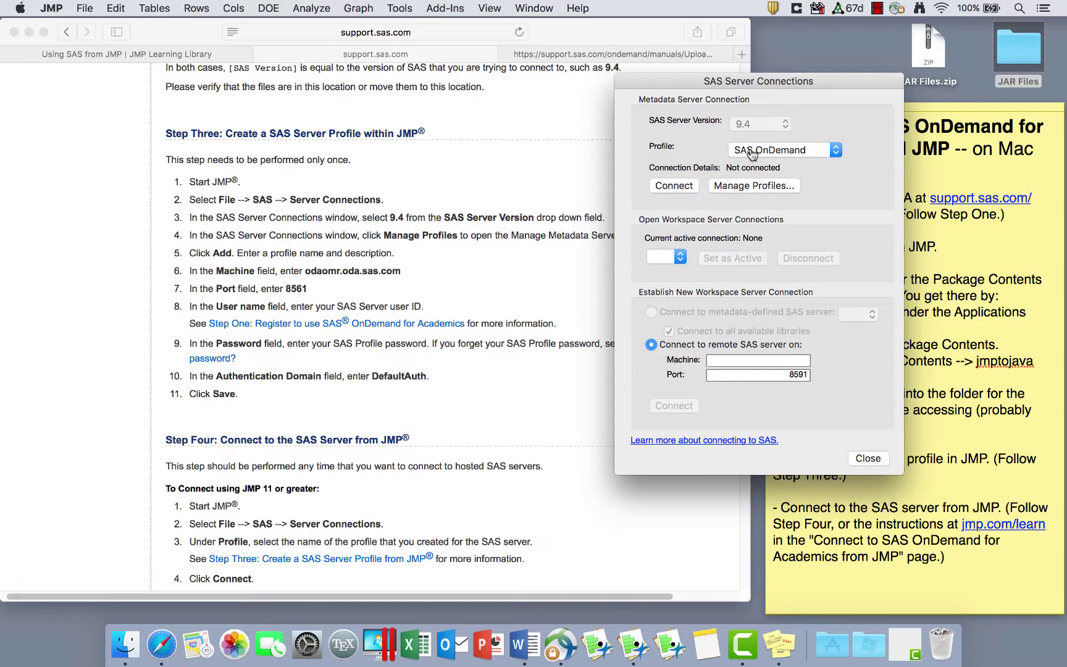
left_click_drag(736, 83, 797, 93)
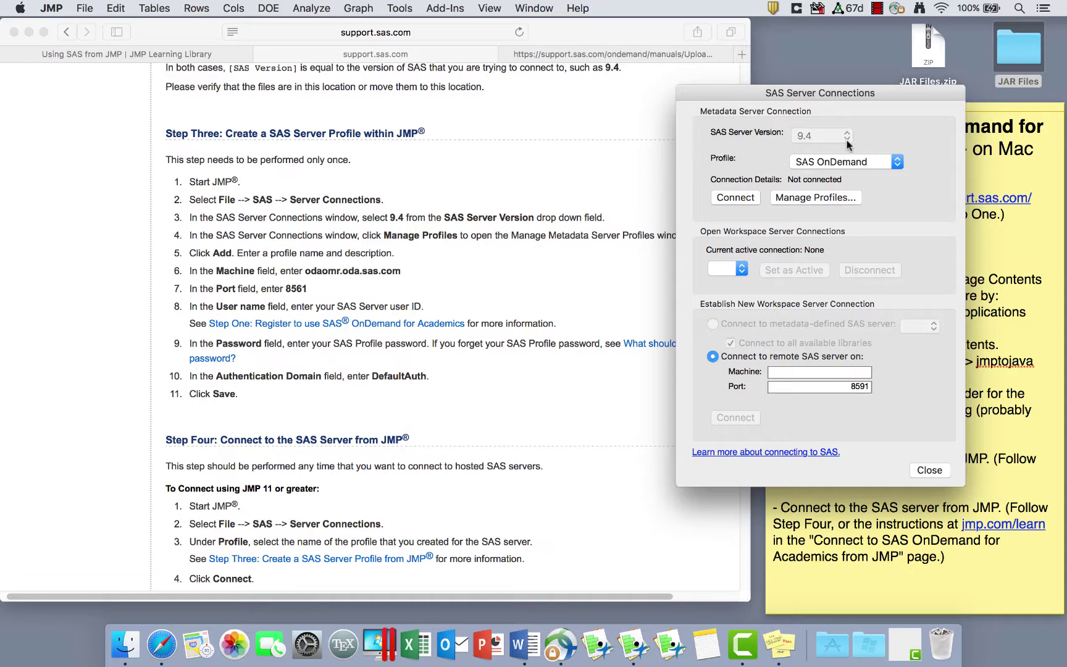
mouse_move(781, 136)
left_mouse_down()
mouse_move(861, 117)
mouse_move(769, 138)
left_mouse_up()
left_click(821, 197)
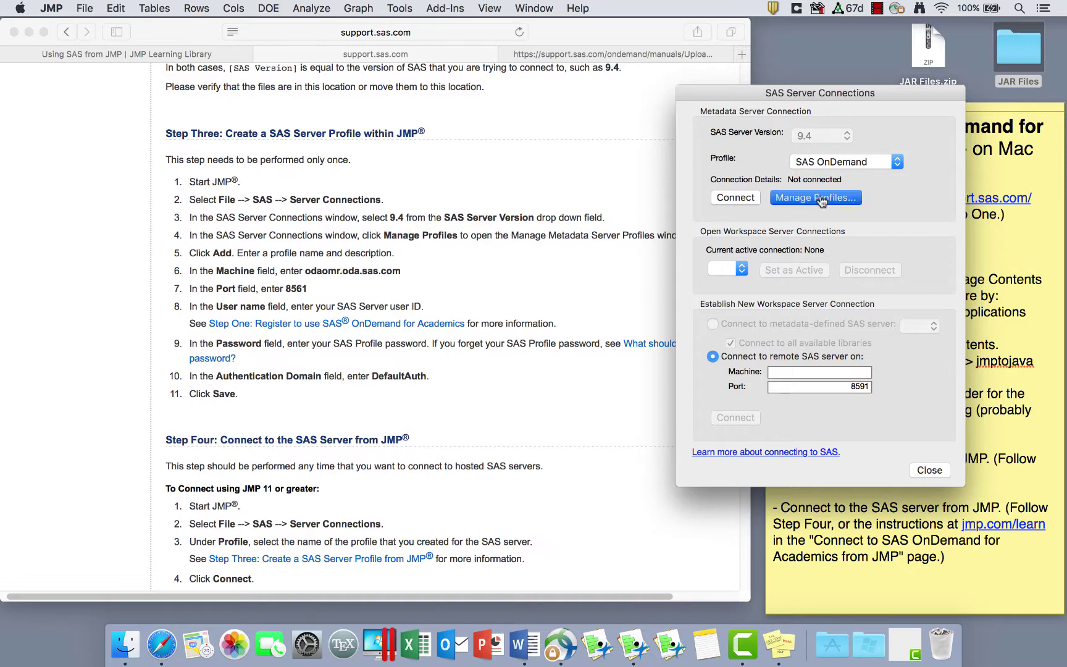
left_click_drag(555, 113, 864, 102)
left_click(973, 216)
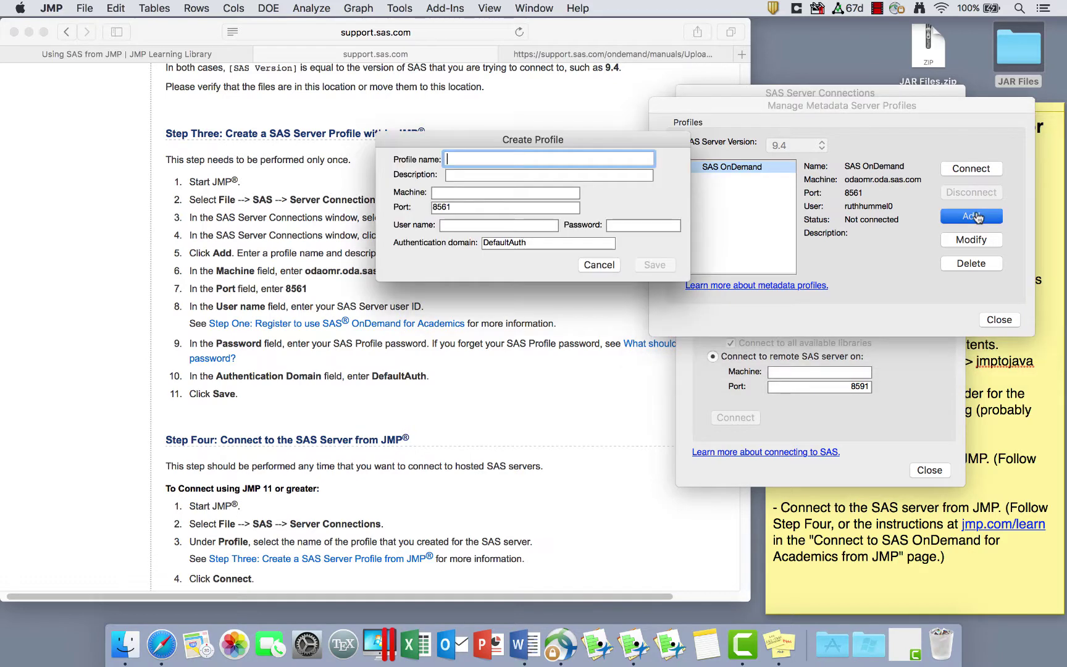
left_click_drag(626, 143, 815, 134)
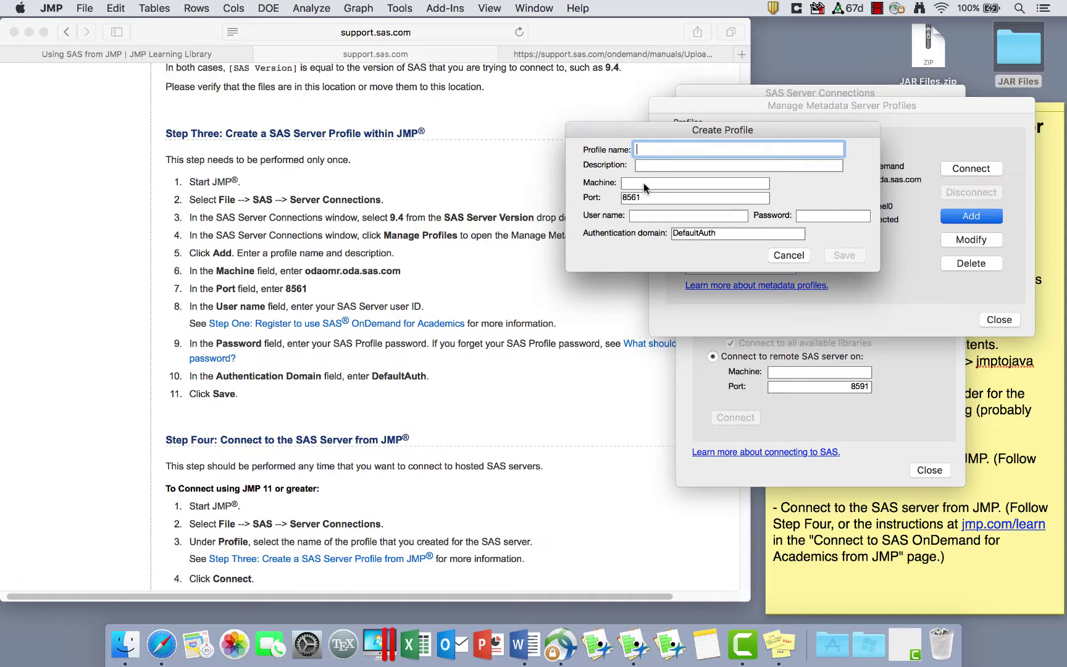
left_click(406, 274)
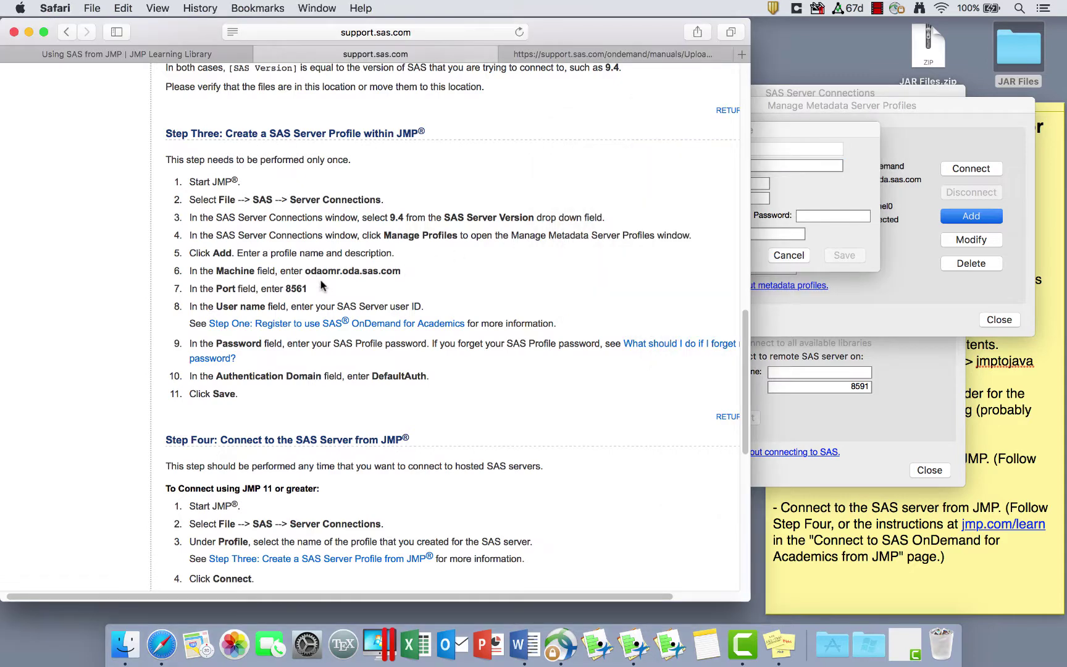
left_click(784, 131)
left_click(627, 182)
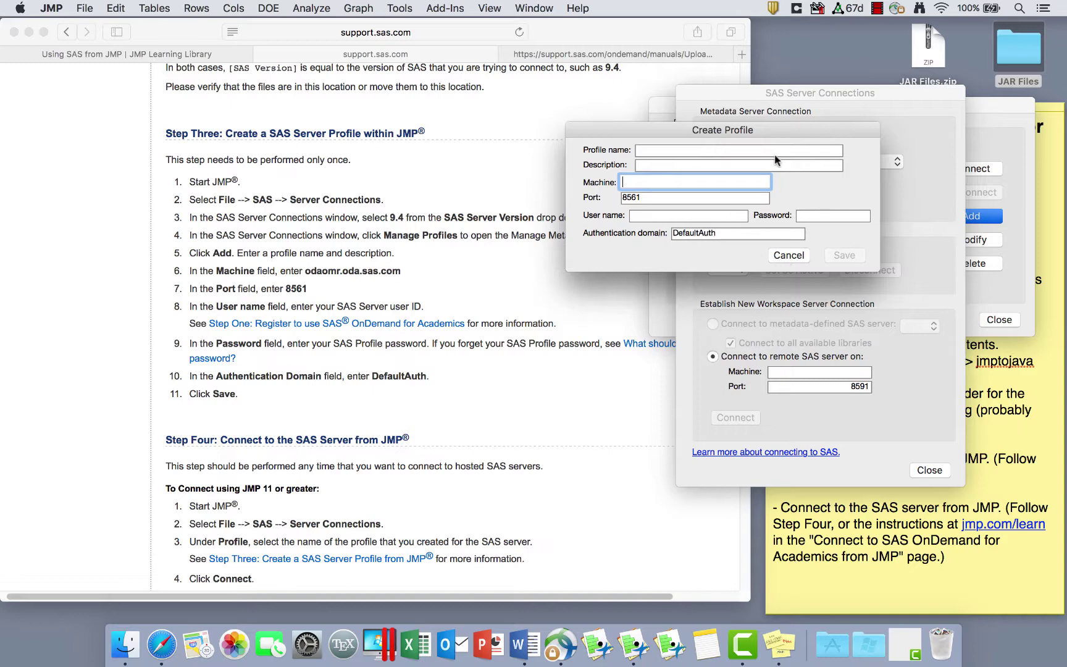
left_click(785, 256)
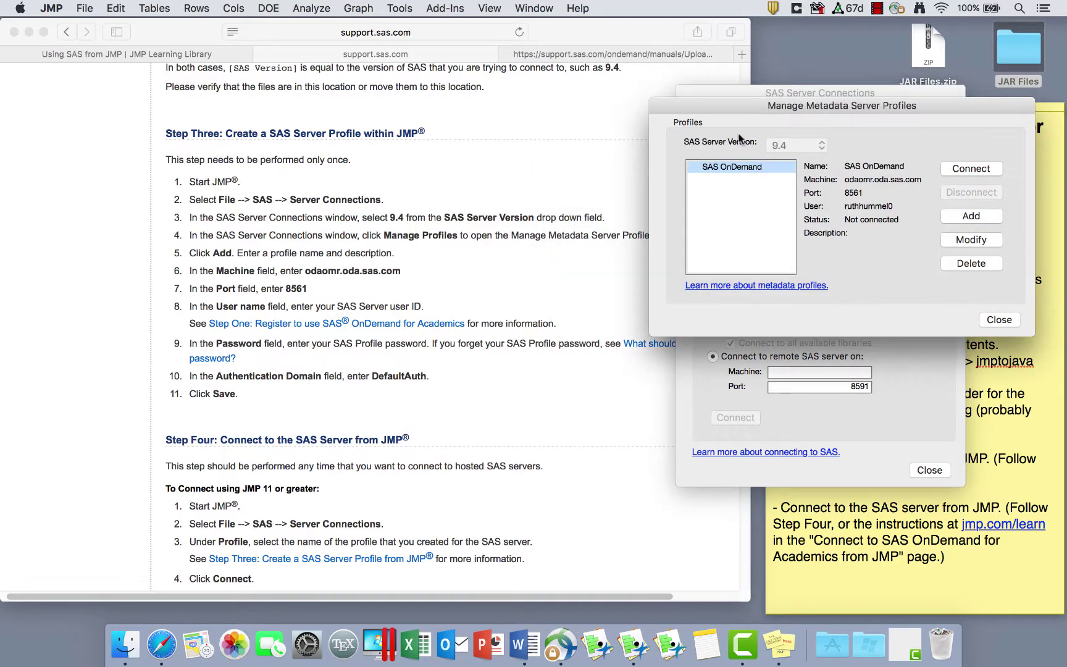
left_click(986, 318)
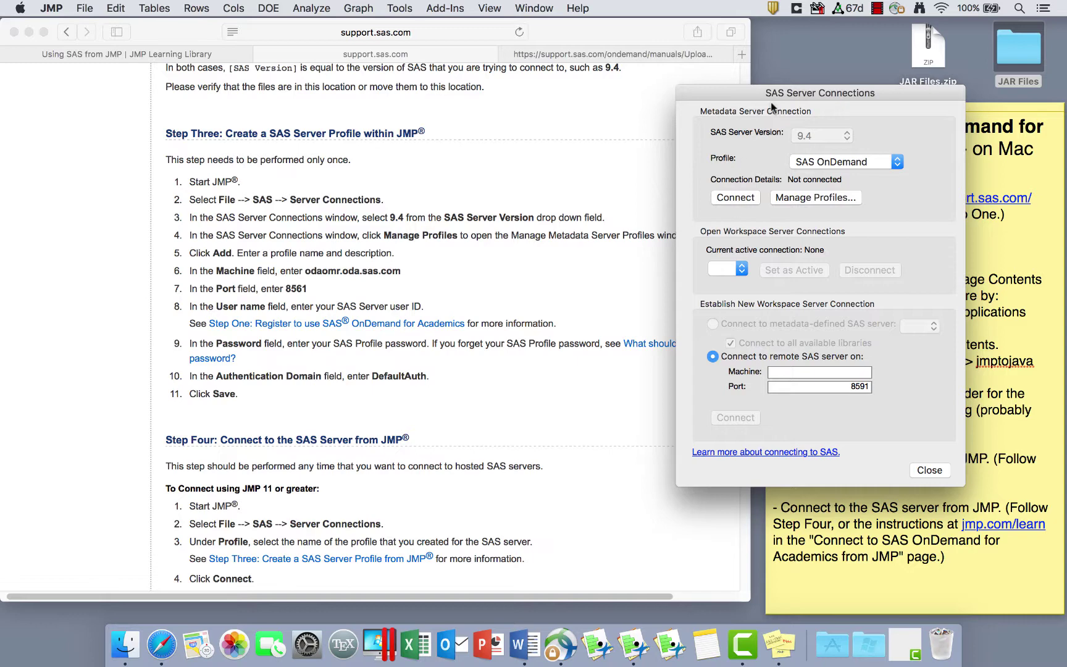
Step: Return to the Using SAS from JMP tab and open its one-page connection guide PDF
left_click_drag(759, 93, 605, 65)
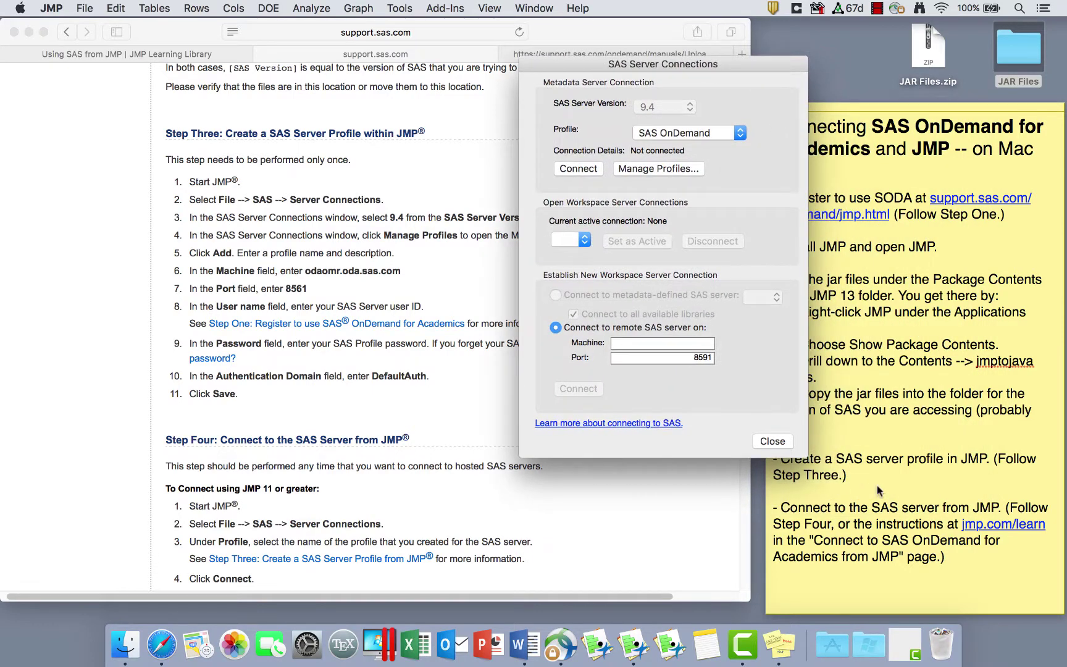
scroll(432, 412, "down", 5)
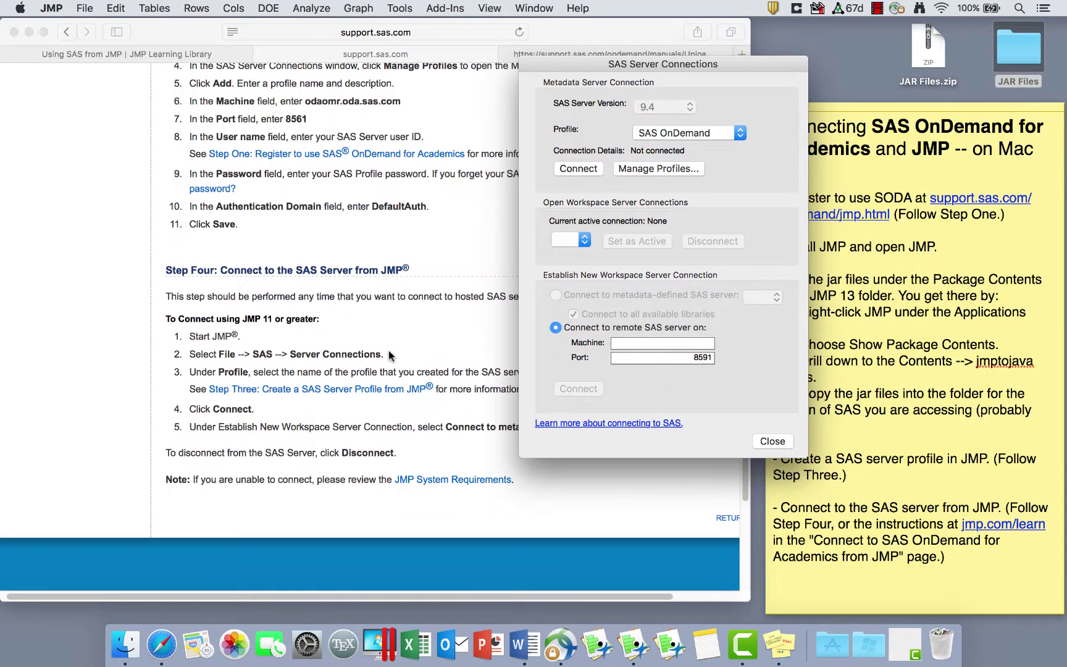
left_click(117, 53)
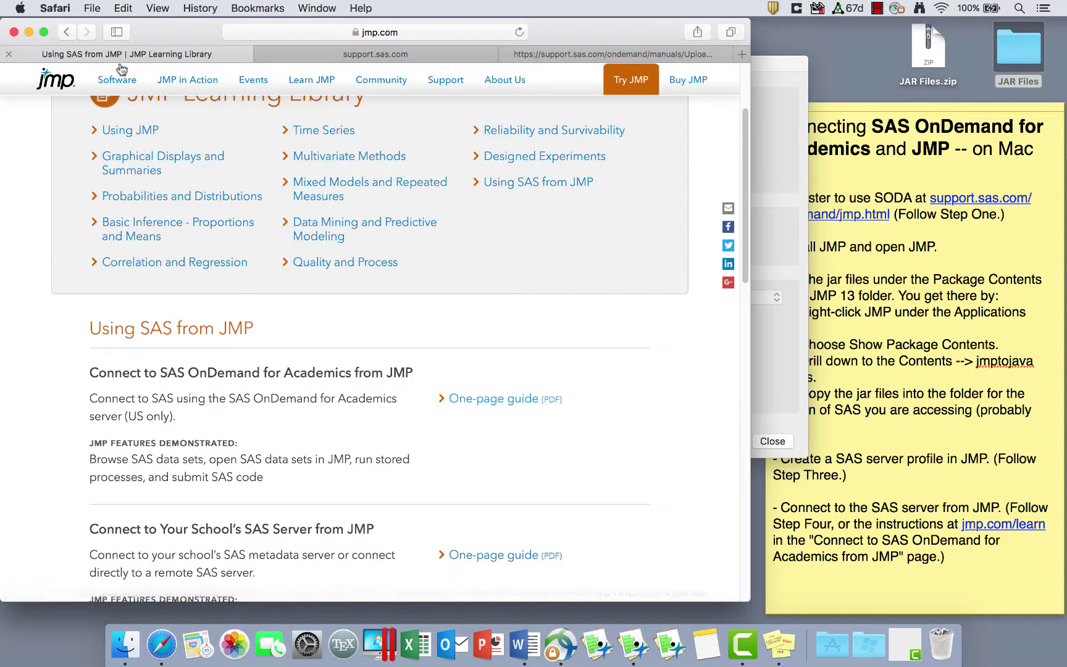
left_click(527, 398)
scroll(533, 463, "down", 8)
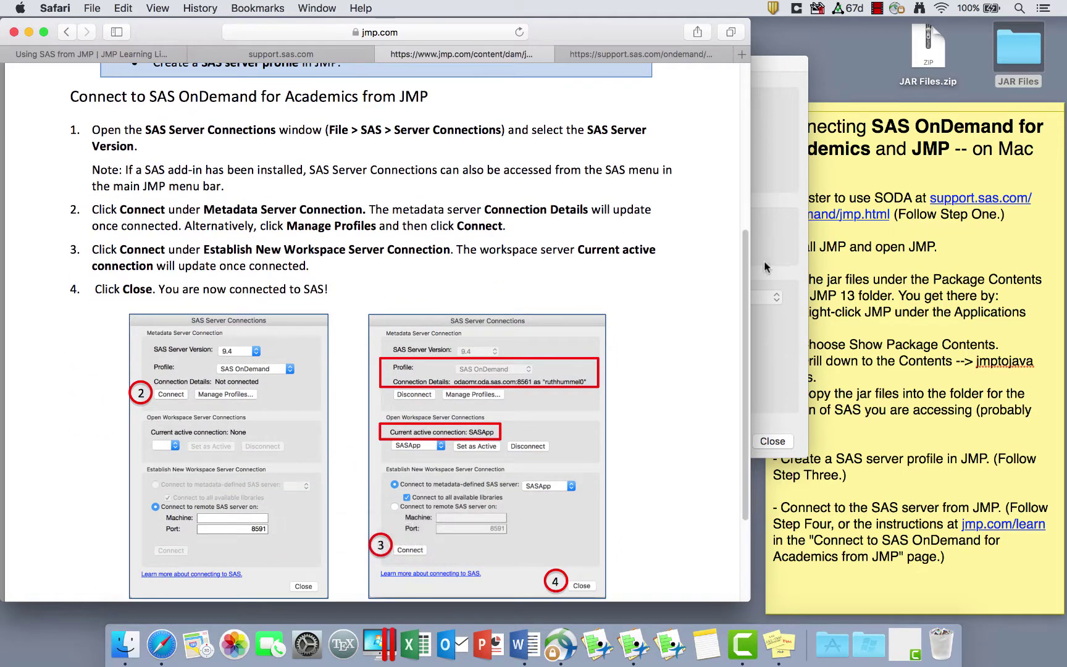
left_click(778, 190)
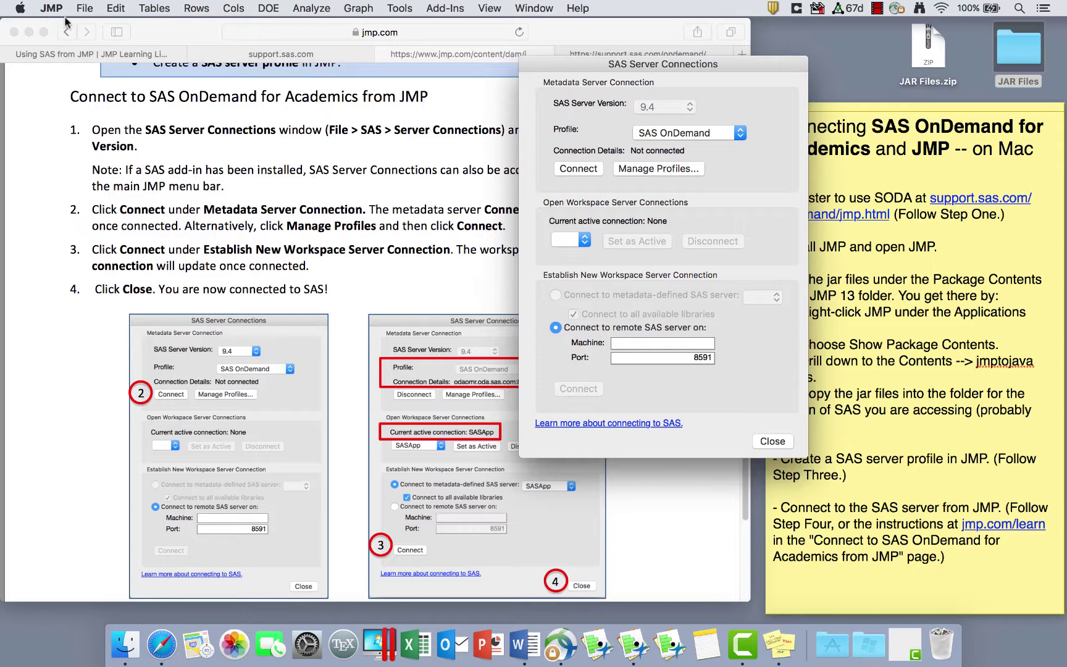
Step: Reopen File > SAS > Server Connections in JMP
left_click(84, 8)
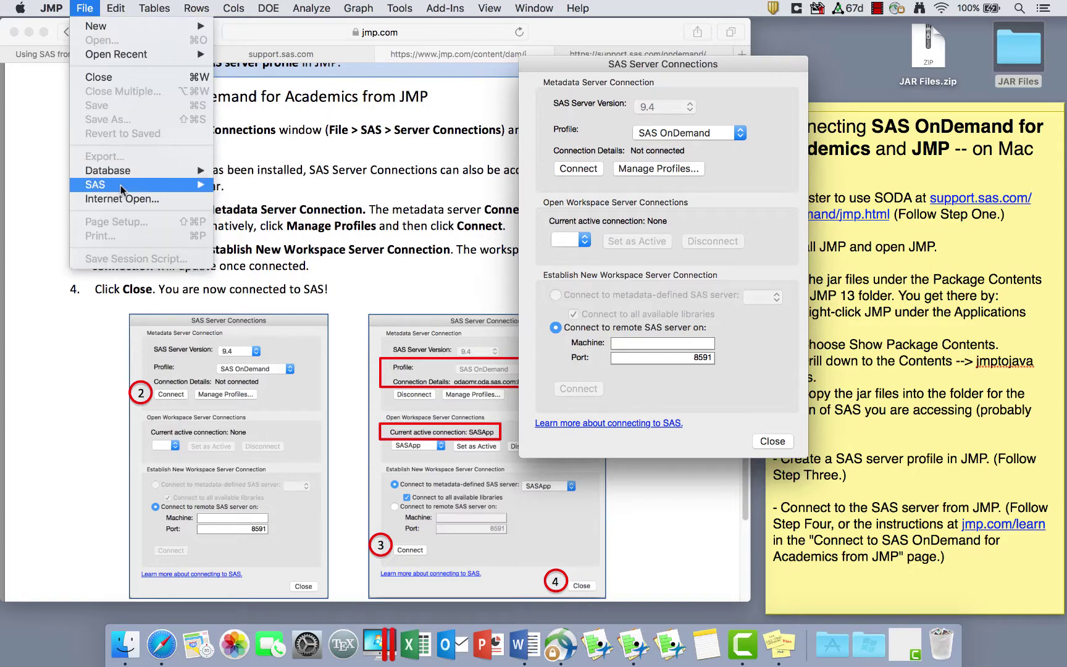
mouse_move(121, 190)
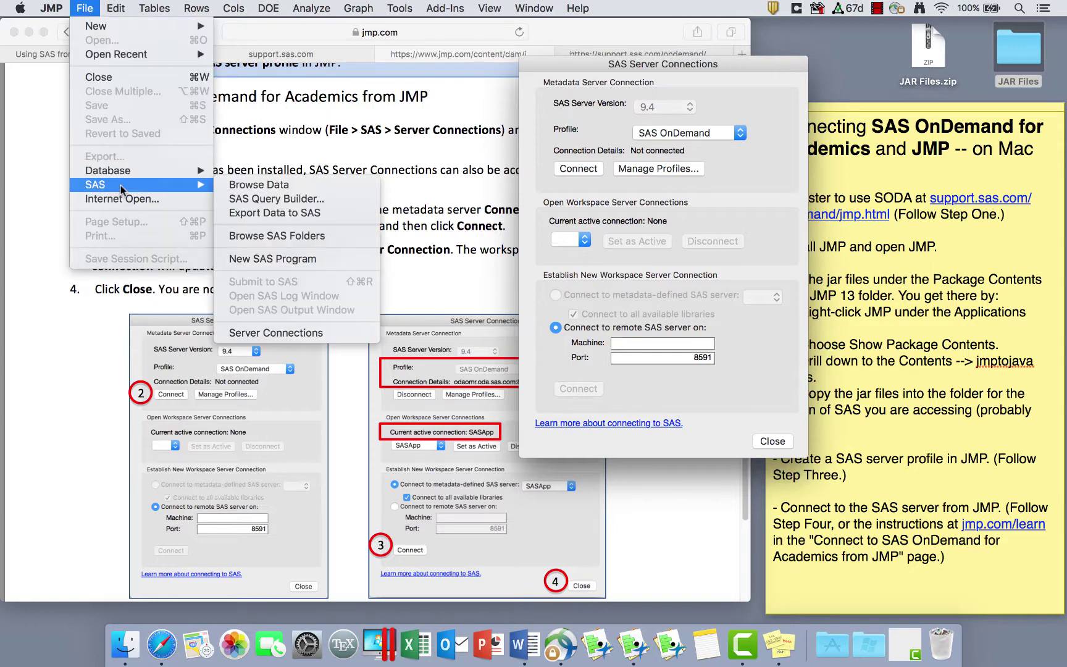
left_click(303, 334)
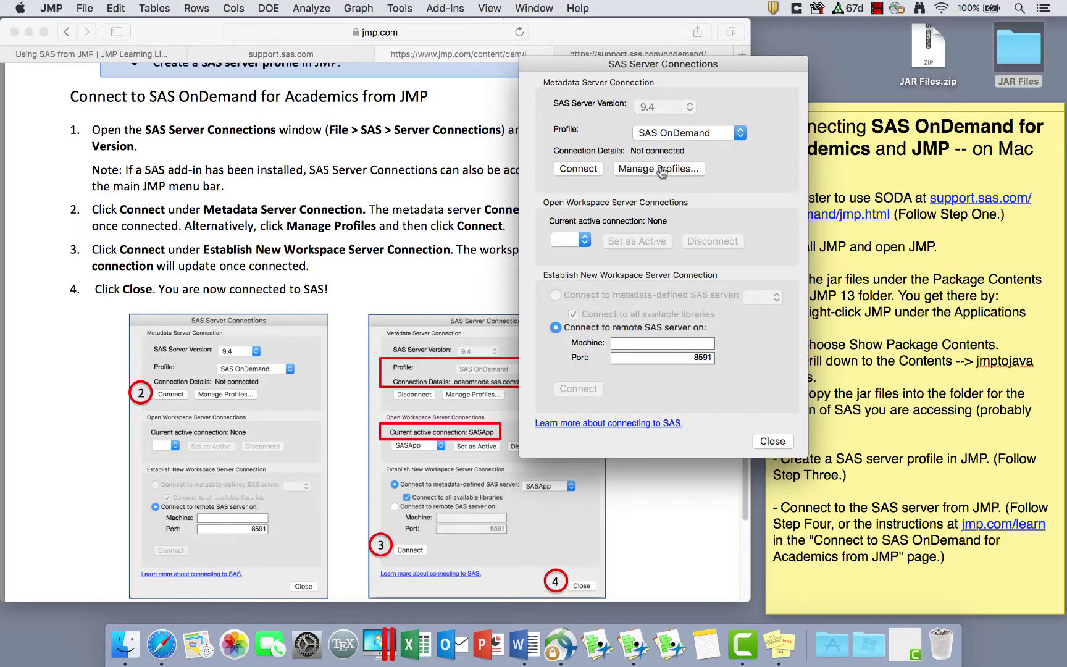
Step: Connect to the metadata server and establish a SASApp workspace server connection
left_click(579, 169)
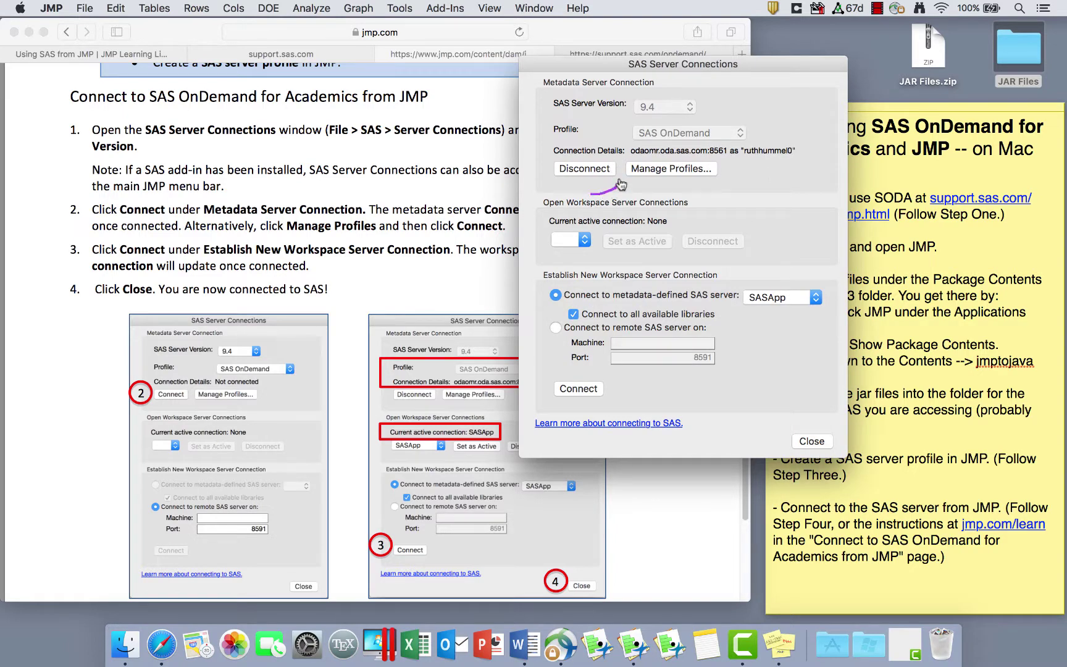
mouse_move(620, 183)
left_mouse_down()
mouse_move(544, 158)
mouse_move(530, 179)
mouse_move(617, 188)
left_mouse_up()
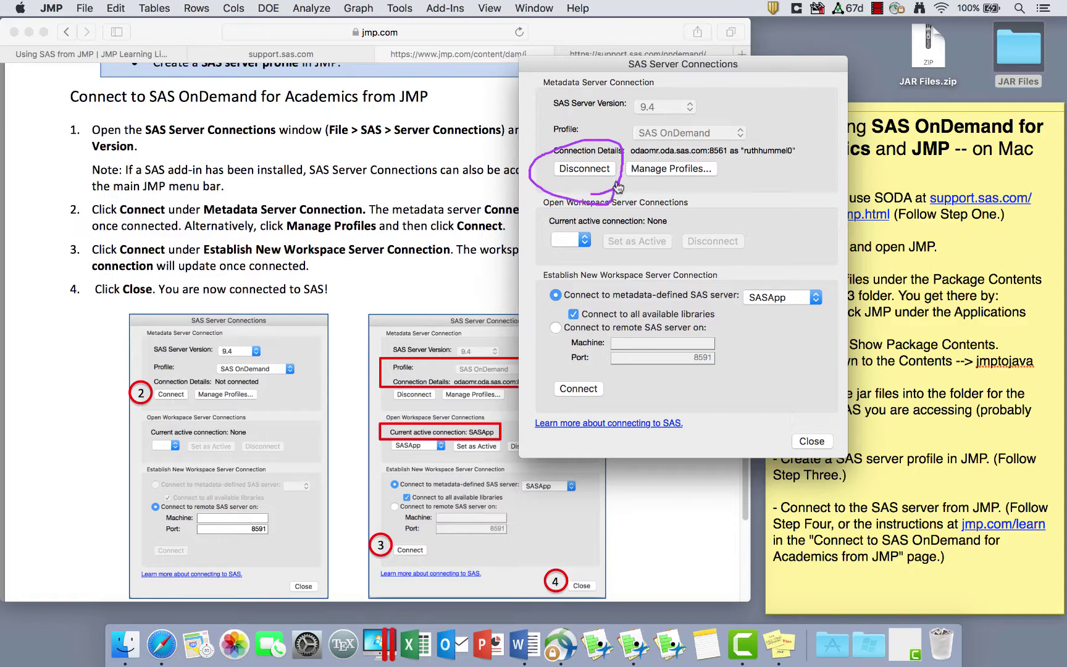
mouse_move(627, 141)
left_mouse_down()
mouse_move(628, 156)
mouse_move(814, 156)
mouse_move(766, 133)
mouse_move(629, 140)
left_mouse_up()
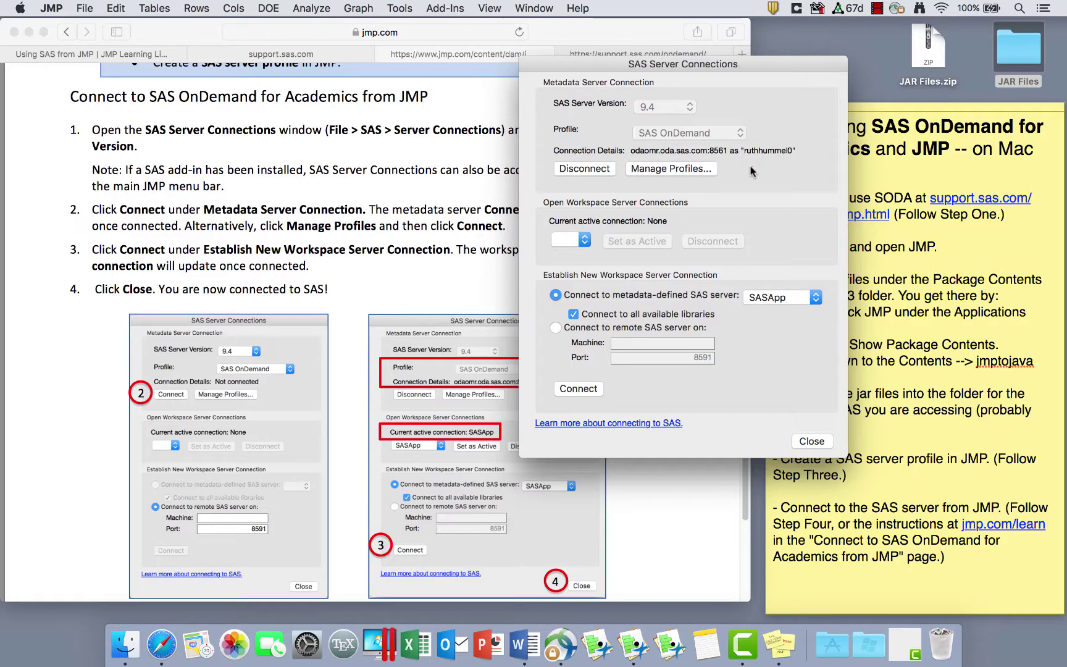
mouse_move(755, 168)
left_mouse_down()
mouse_move(798, 165)
mouse_move(777, 123)
mouse_move(732, 150)
mouse_move(765, 172)
left_mouse_up()
mouse_move(532, 265)
left_mouse_down()
mouse_move(533, 307)
mouse_move(575, 304)
left_mouse_up()
left_click(571, 393)
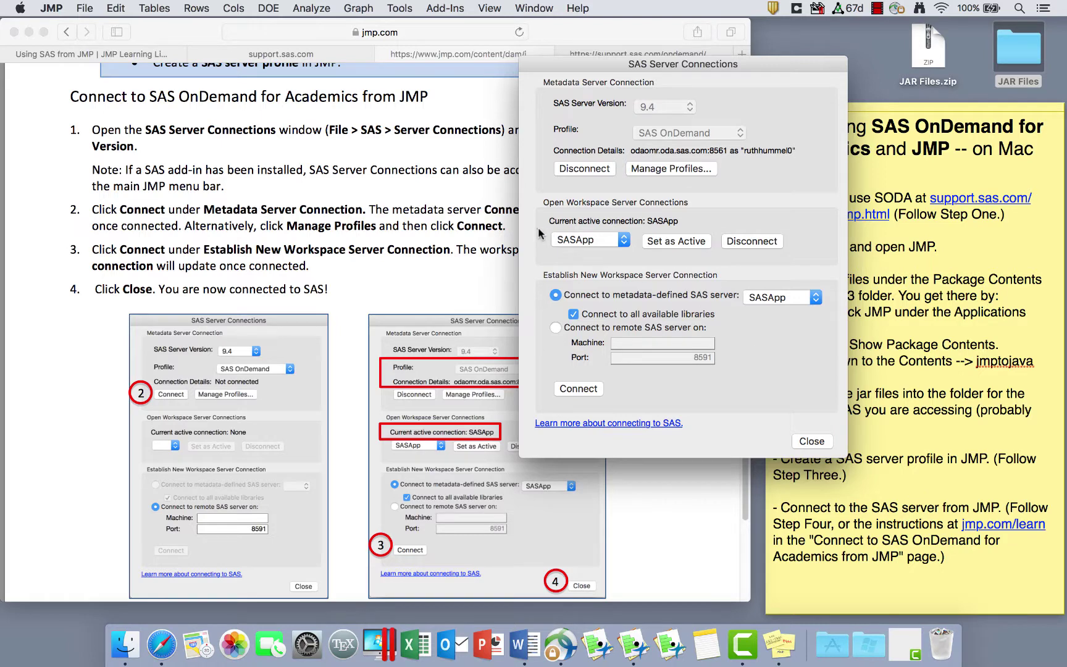
mouse_move(539, 233)
left_mouse_down()
mouse_move(555, 251)
mouse_move(613, 266)
mouse_move(678, 238)
mouse_move(688, 204)
mouse_move(596, 197)
mouse_move(550, 208)
mouse_move(539, 241)
left_mouse_up()
Step: Dismiss the SAS Server Connections window with its Close button
left_click(810, 442)
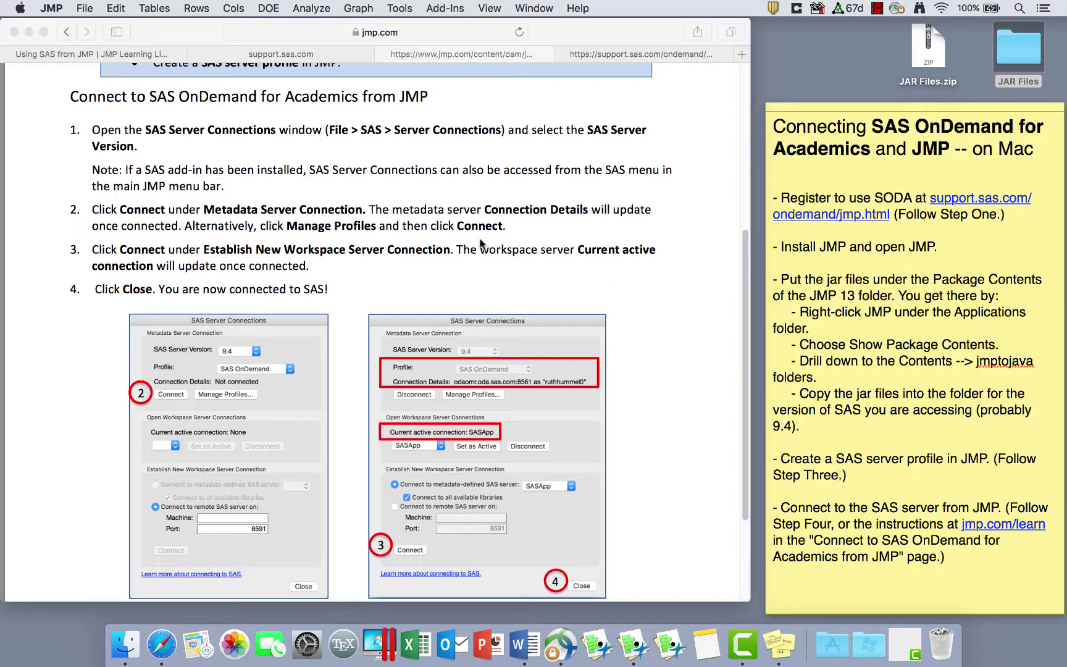
left_click(83, 8)
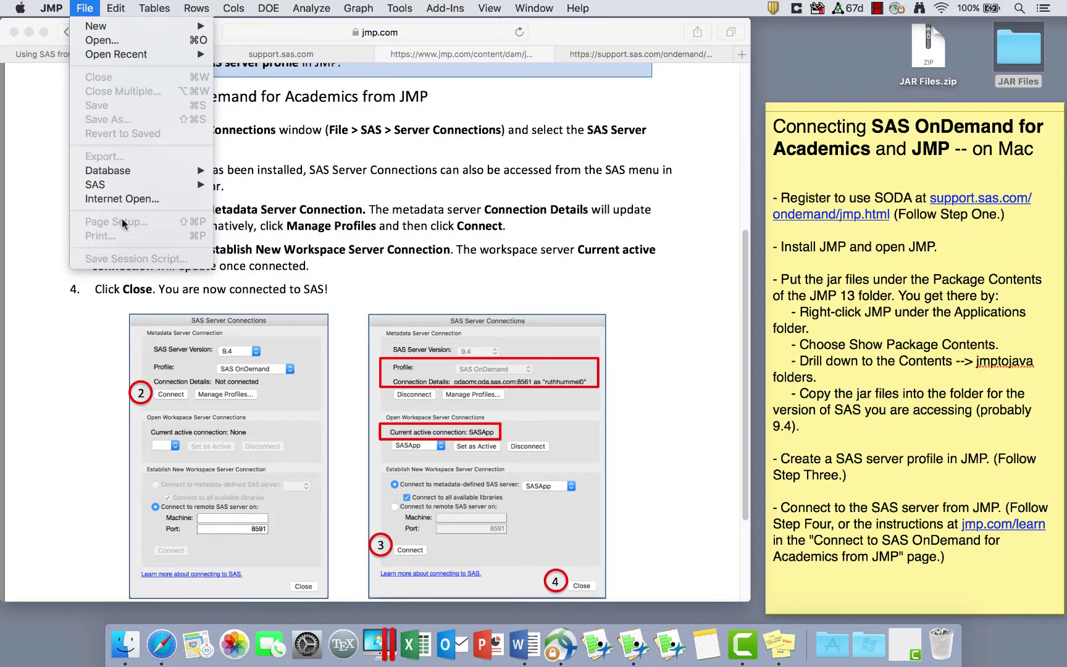
mouse_move(123, 184)
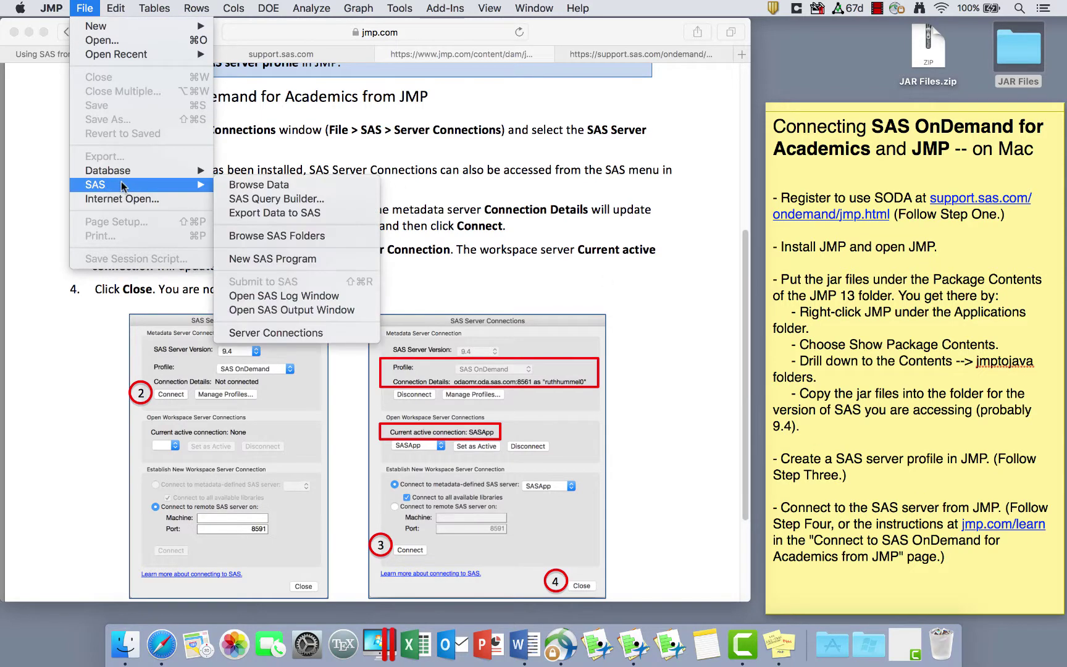
left_click(286, 332)
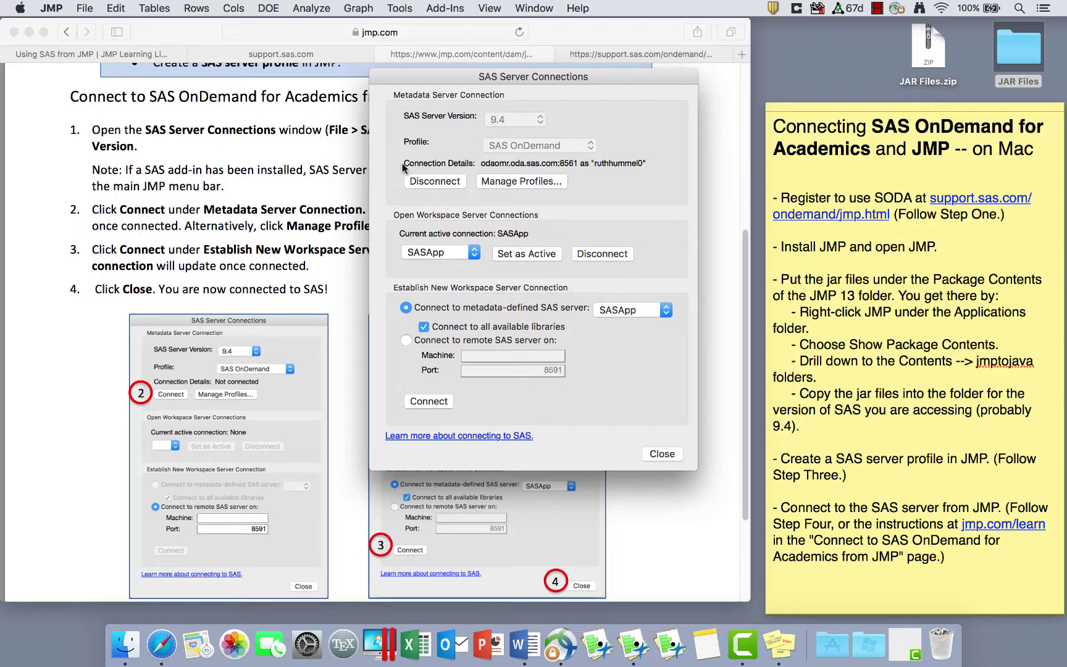
mouse_move(409, 162)
left_mouse_down()
mouse_move(395, 185)
mouse_move(481, 204)
mouse_move(407, 147)
left_mouse_up()
mouse_move(440, 375)
left_mouse_down()
mouse_move(380, 387)
mouse_move(429, 419)
left_mouse_up()
mouse_move(466, 270)
left_mouse_down()
mouse_move(583, 209)
mouse_move(452, 186)
mouse_move(398, 209)
mouse_move(456, 285)
left_mouse_up()
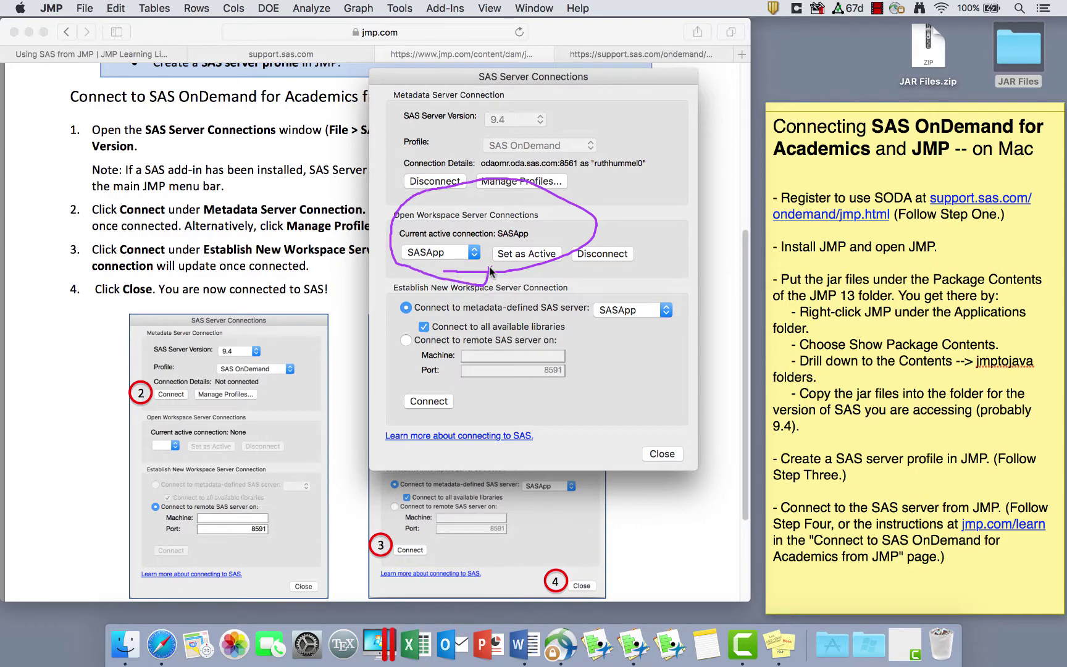
left_click(660, 454)
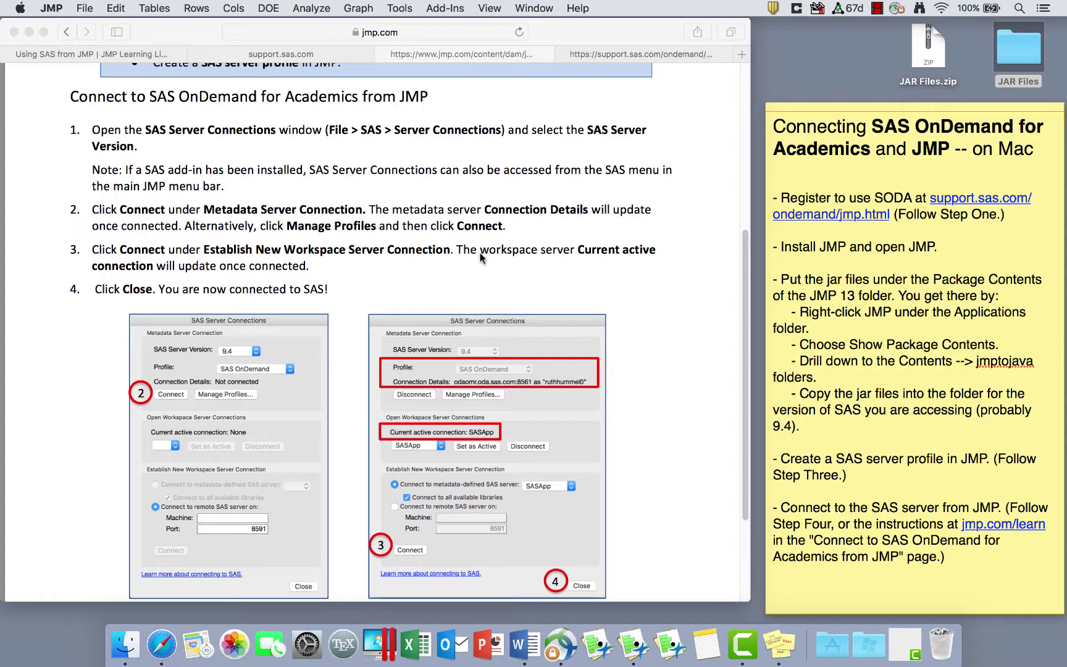
Step: Open the Fitness.jmp sample table (31 rows, 9 columns) from the recent files list
left_click(86, 8)
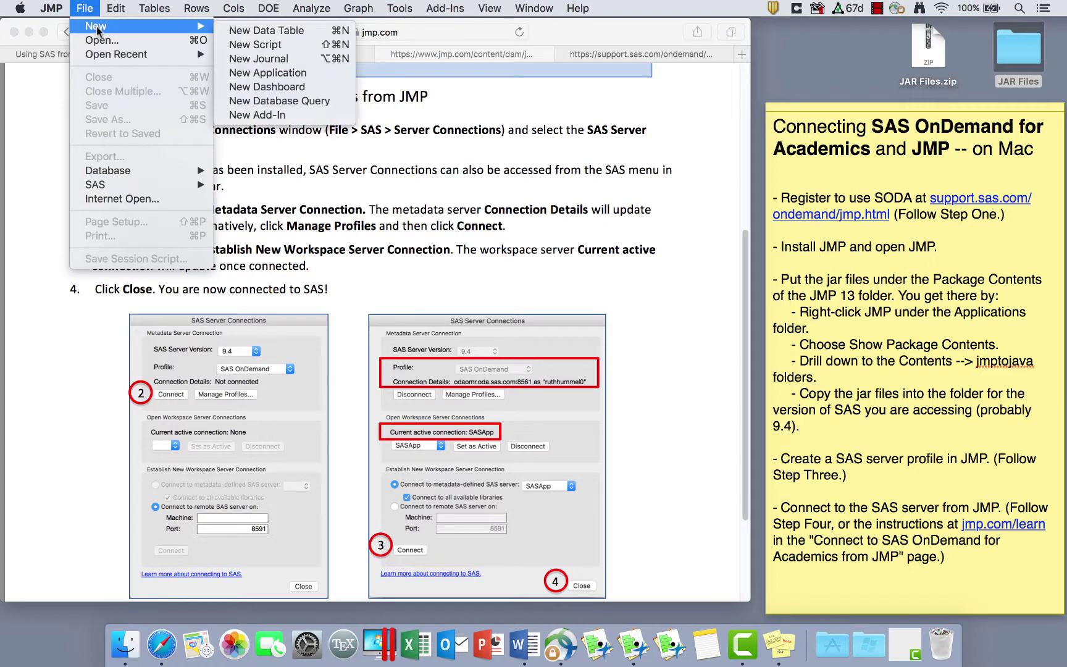
mouse_move(106, 53)
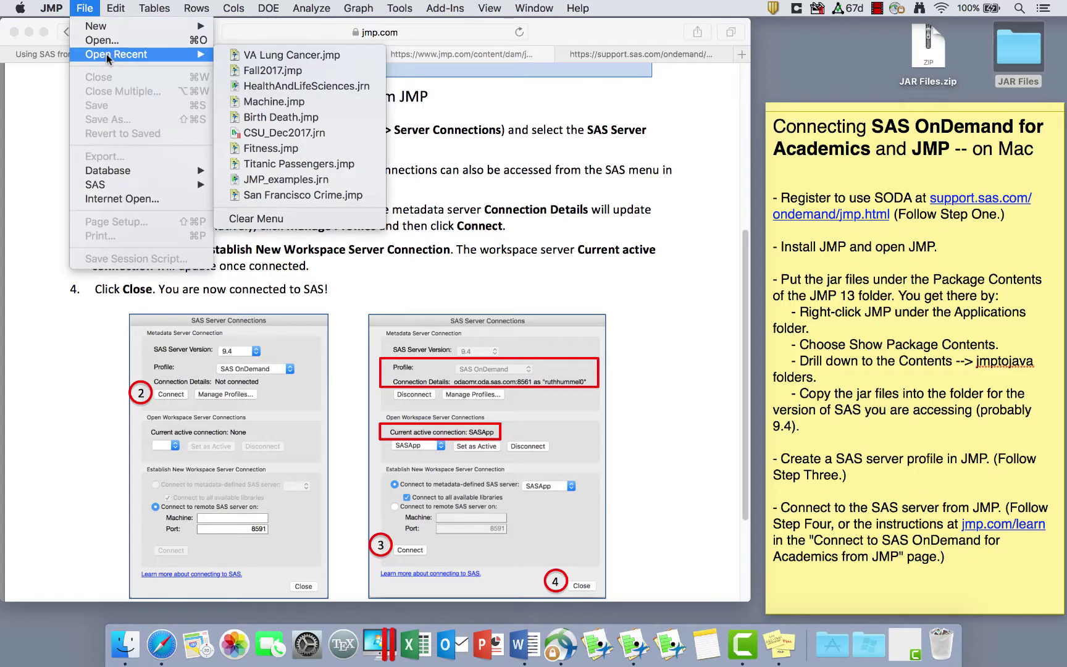
left_click(277, 147)
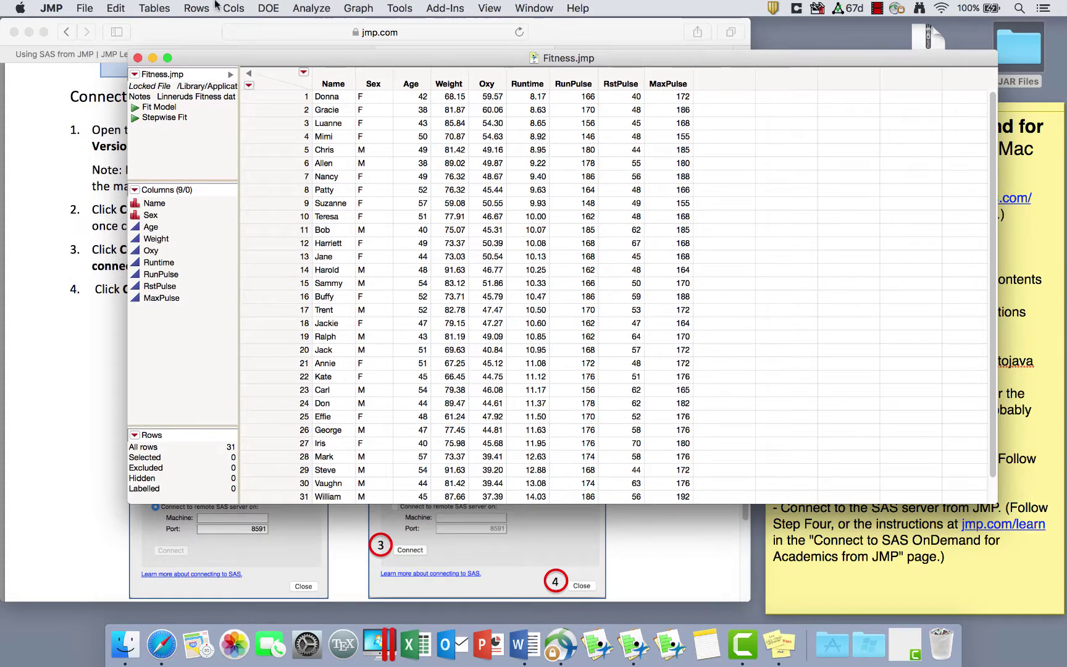
left_click(89, 8)
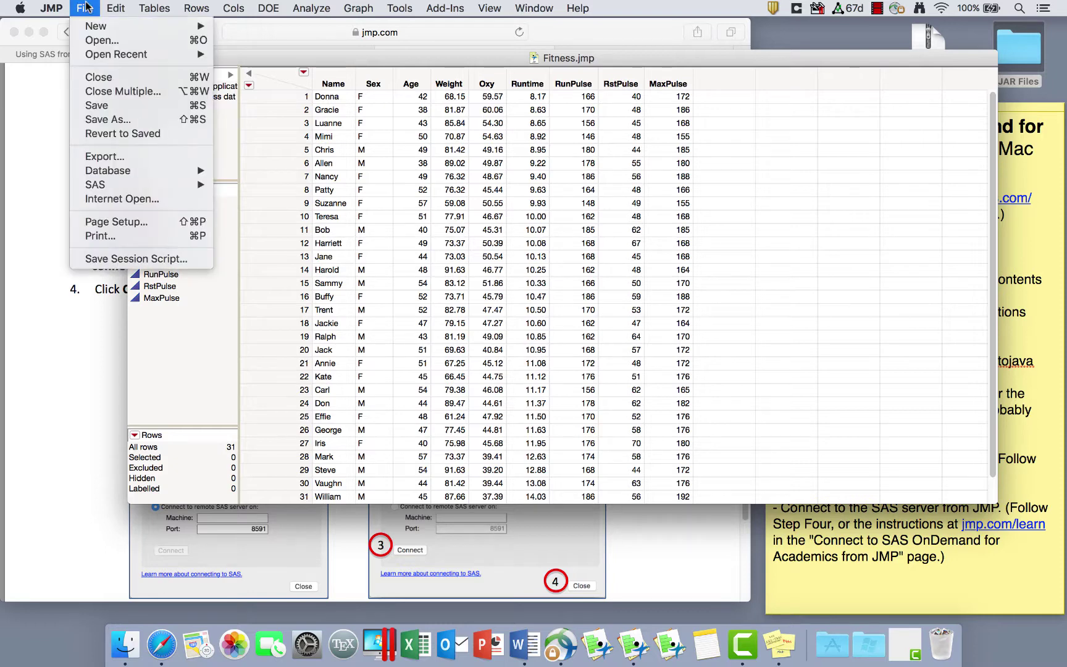
left_click(100, 40)
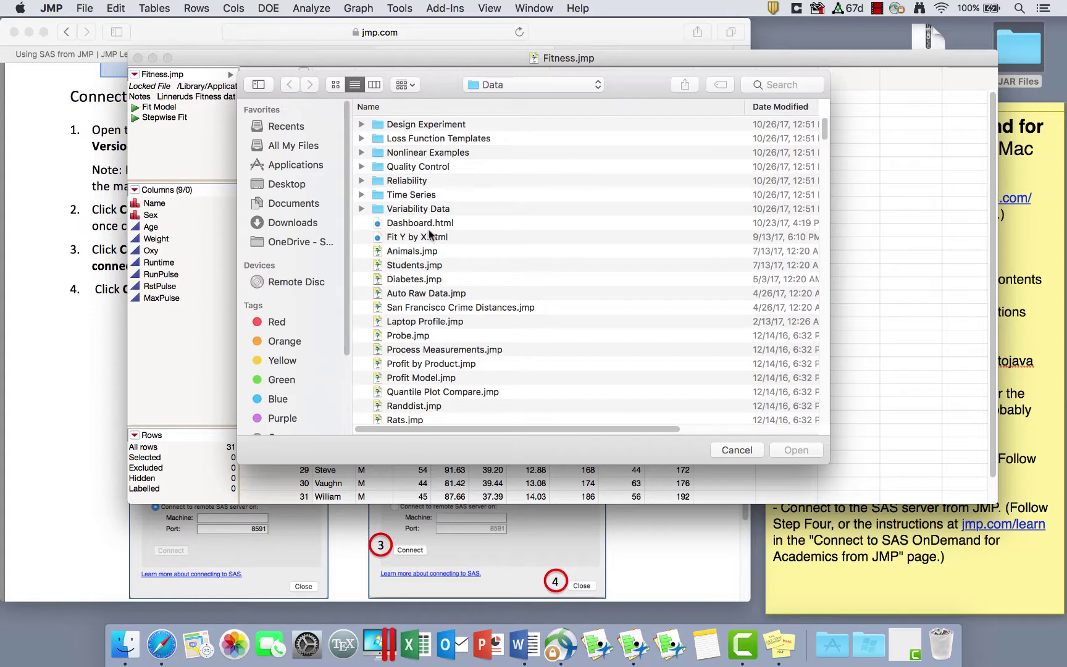
left_click(737, 450)
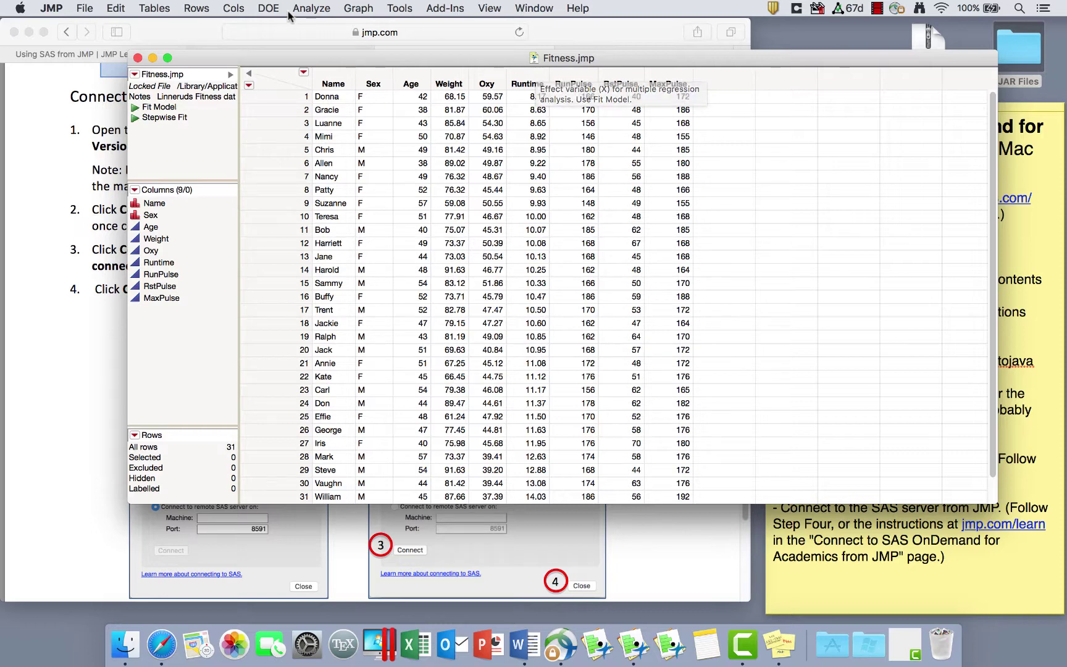
Step: Launch Fit Model on Fitness.jmp and discard the empty SAS job it generates without saving
left_click(311, 8)
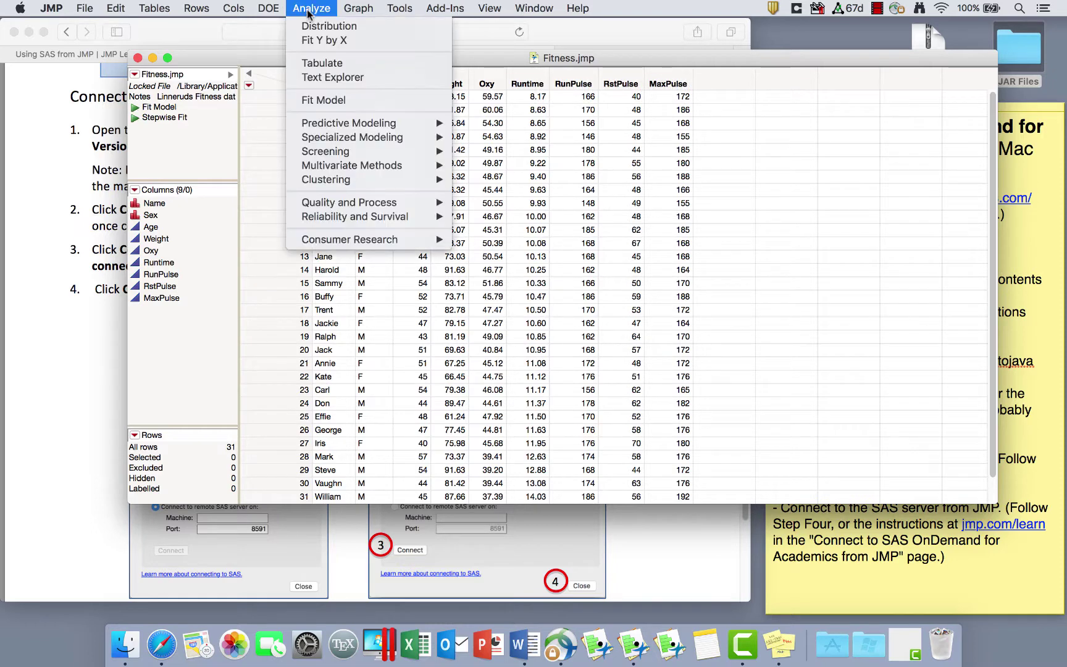
left_click(322, 96)
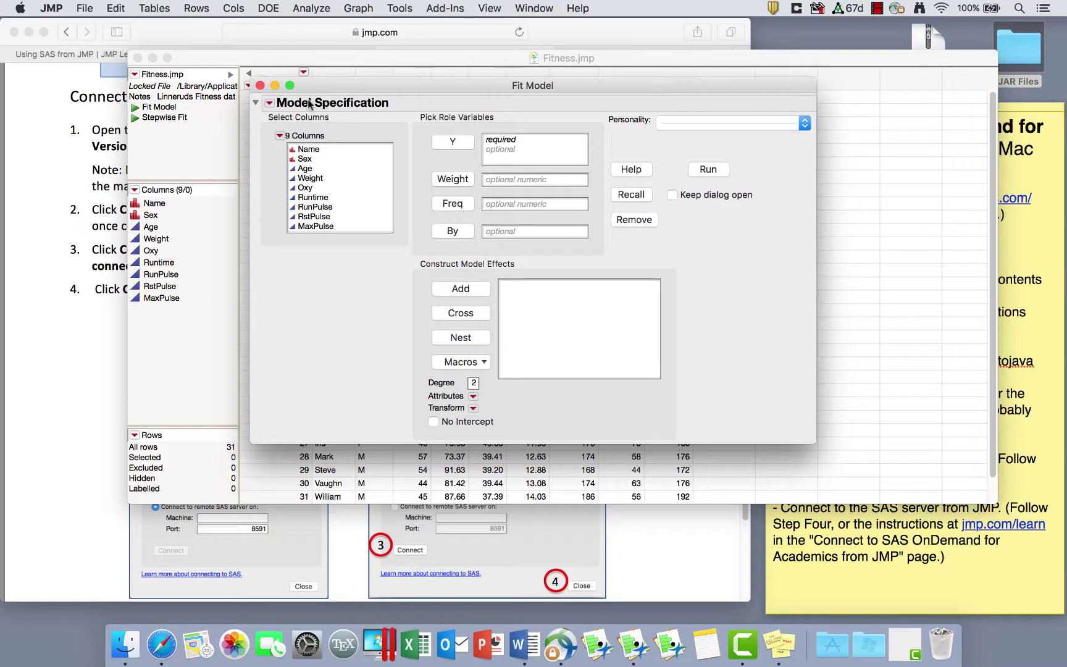
left_click(270, 103)
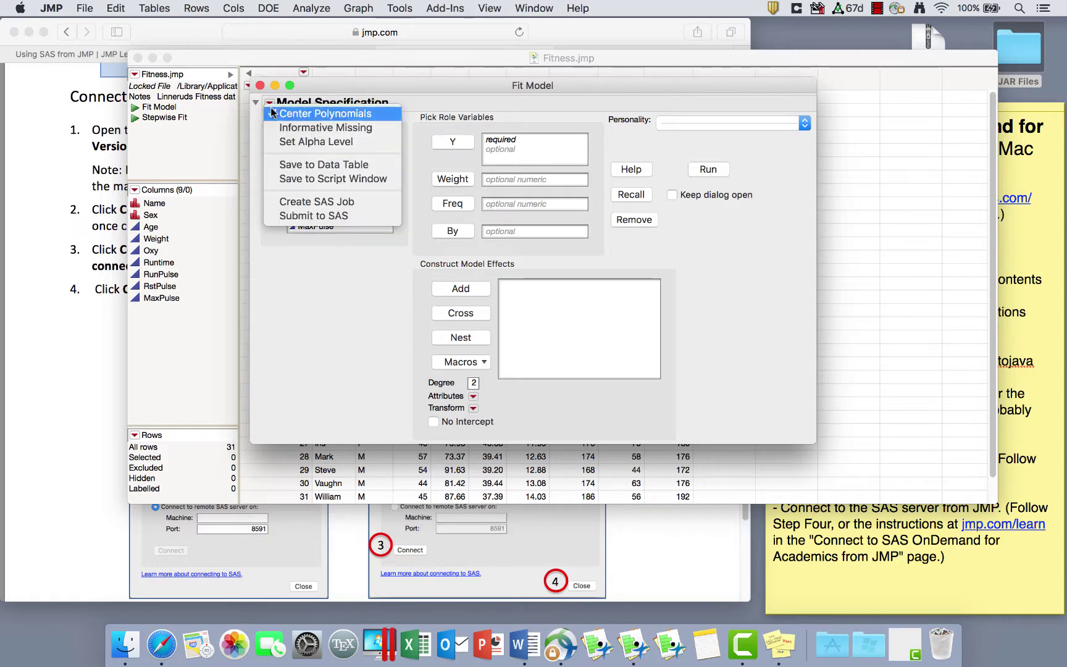
left_click(336, 198)
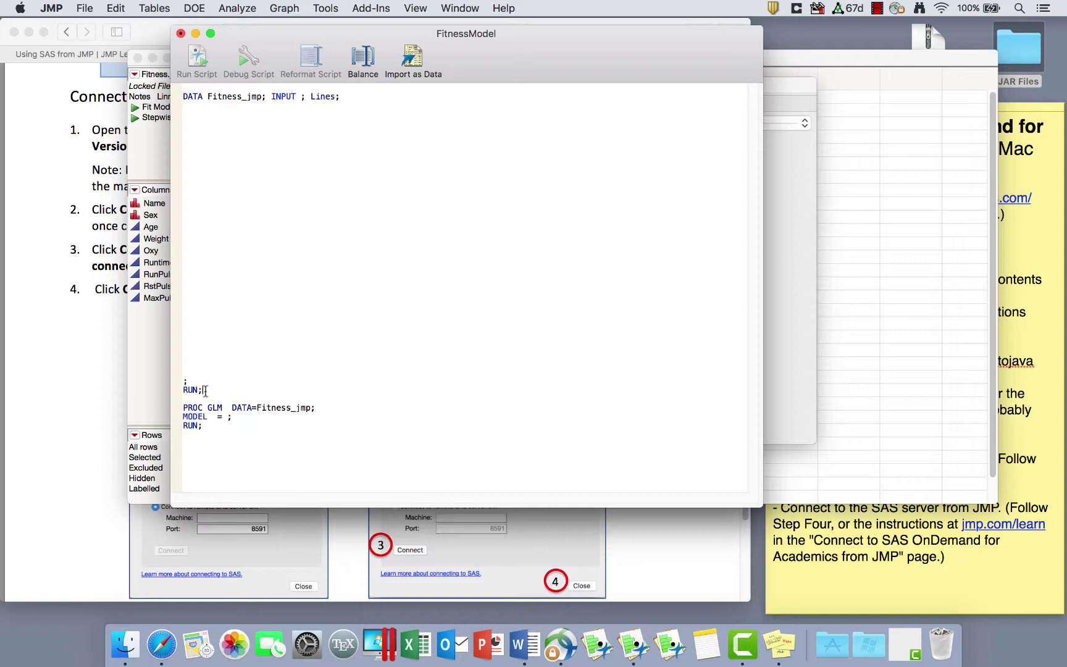
left_click_drag(183, 405, 214, 426)
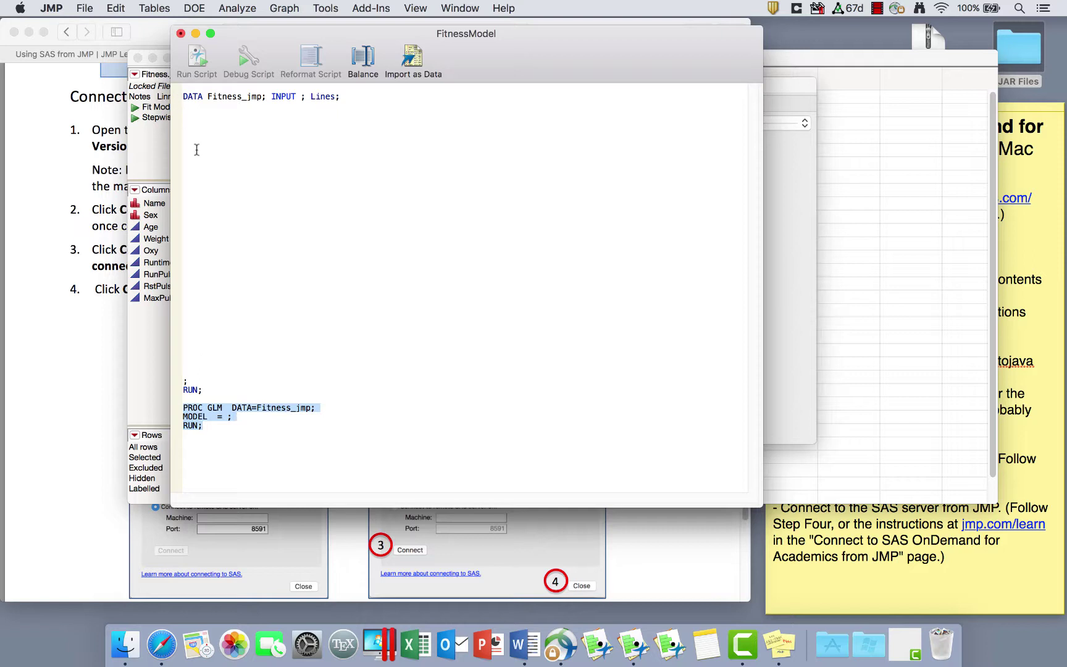
left_click(181, 34)
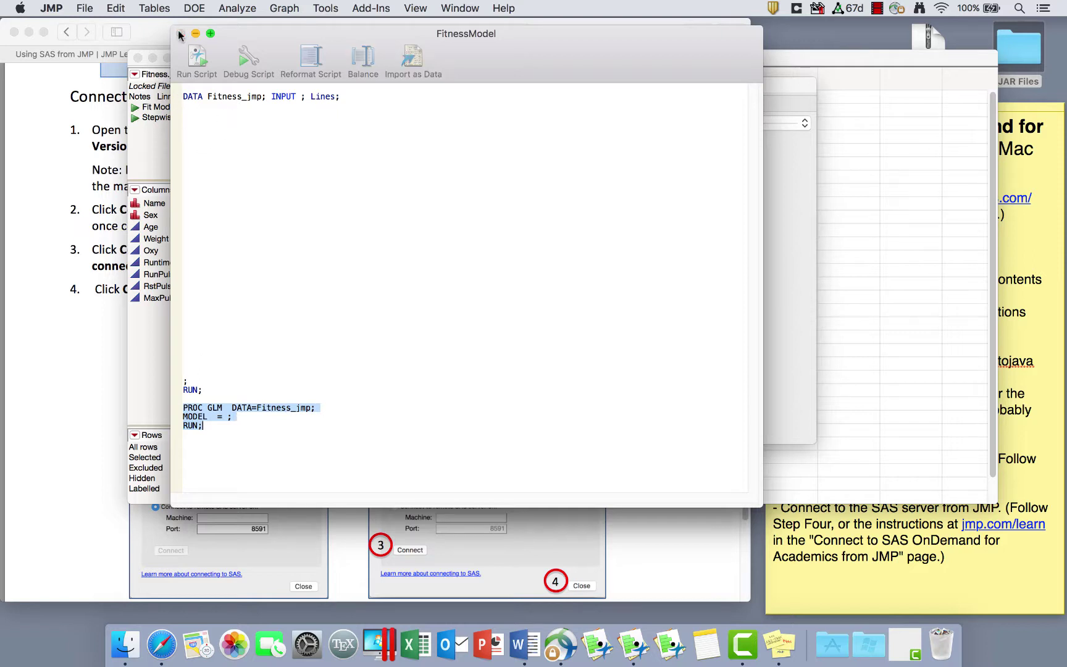
left_click(432, 159)
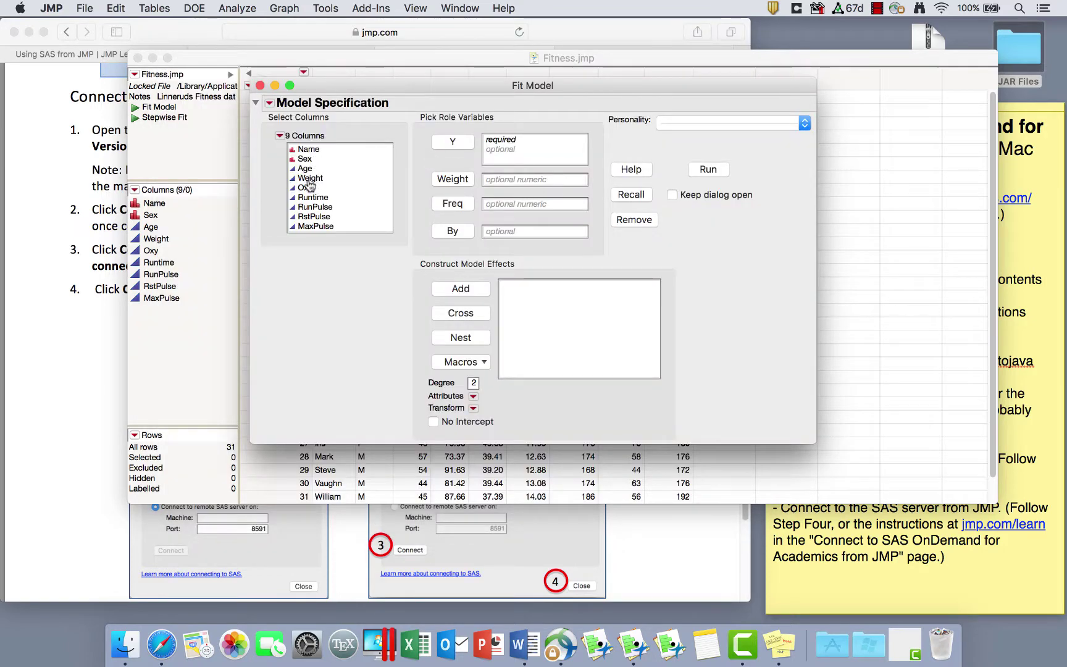
Step: Make Oxy the Y response and add Sex, Age, Weight, Runtime, RunPulse, RstPulse, MaxPulse as effects
left_click(308, 189)
left_click(451, 142)
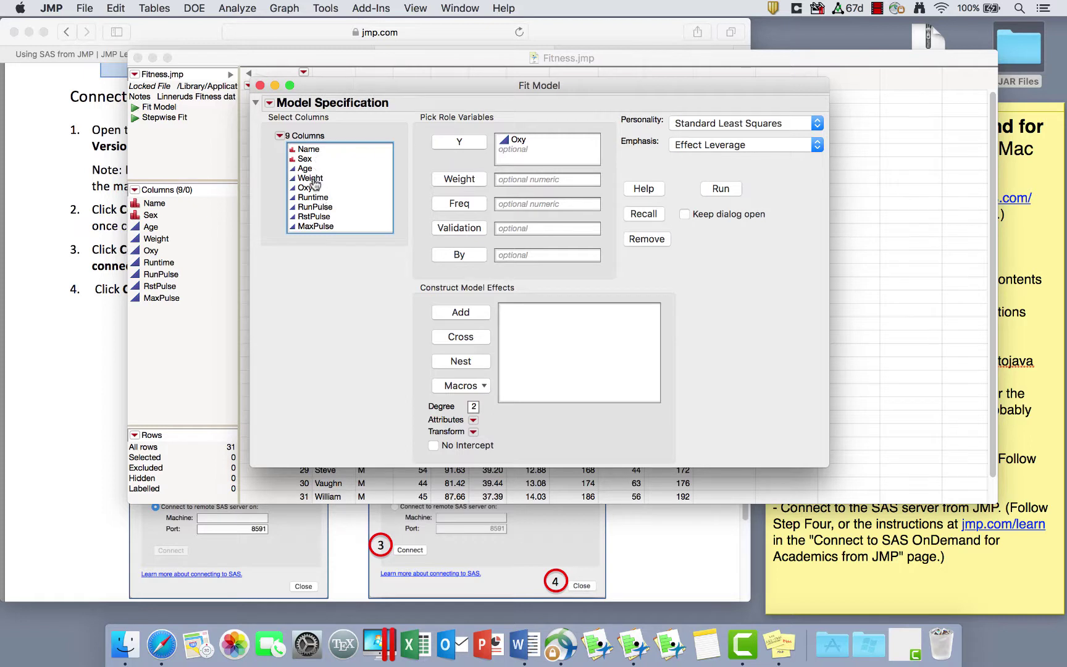
left_click(312, 179)
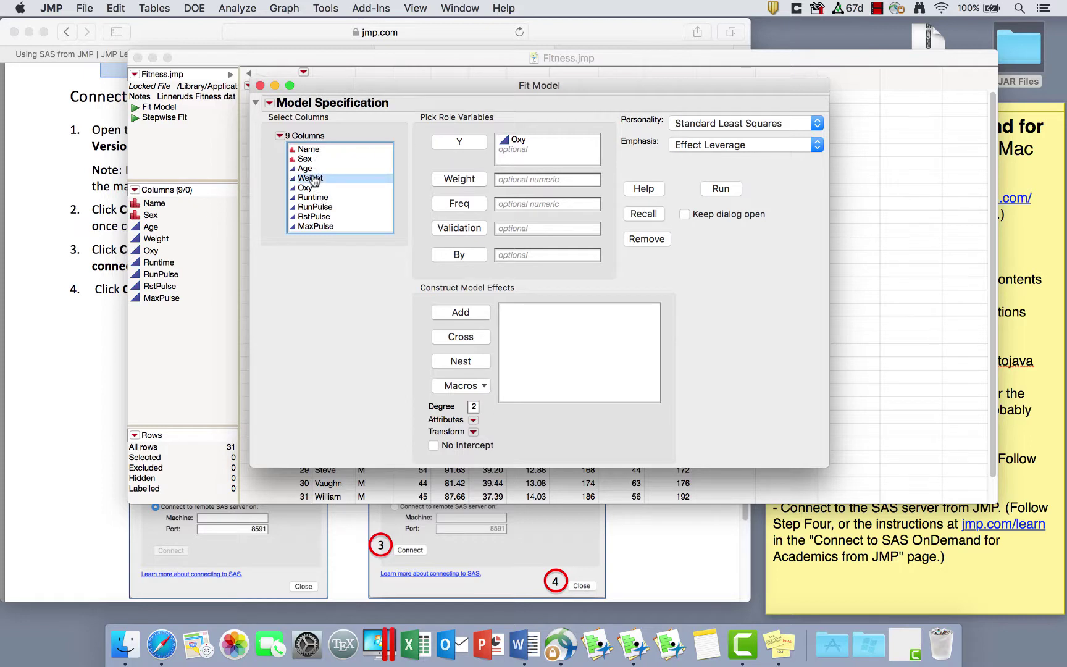
left_click(308, 169, "super")
left_click(306, 159, "super")
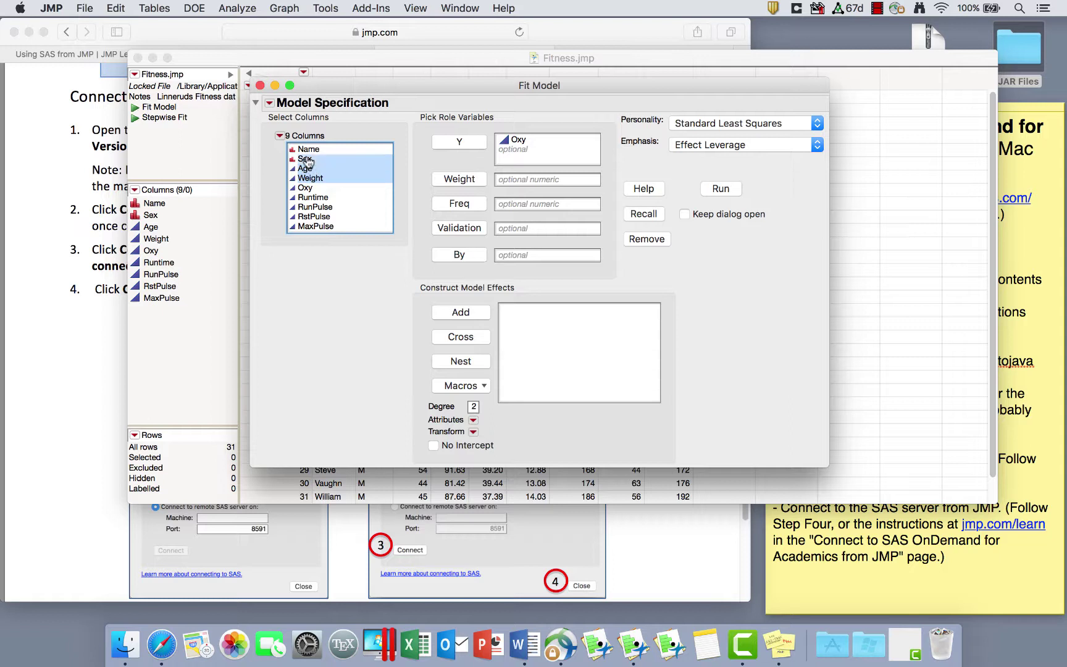
left_click(318, 198, "super")
left_click(320, 207, "super")
left_click(321, 216, "super")
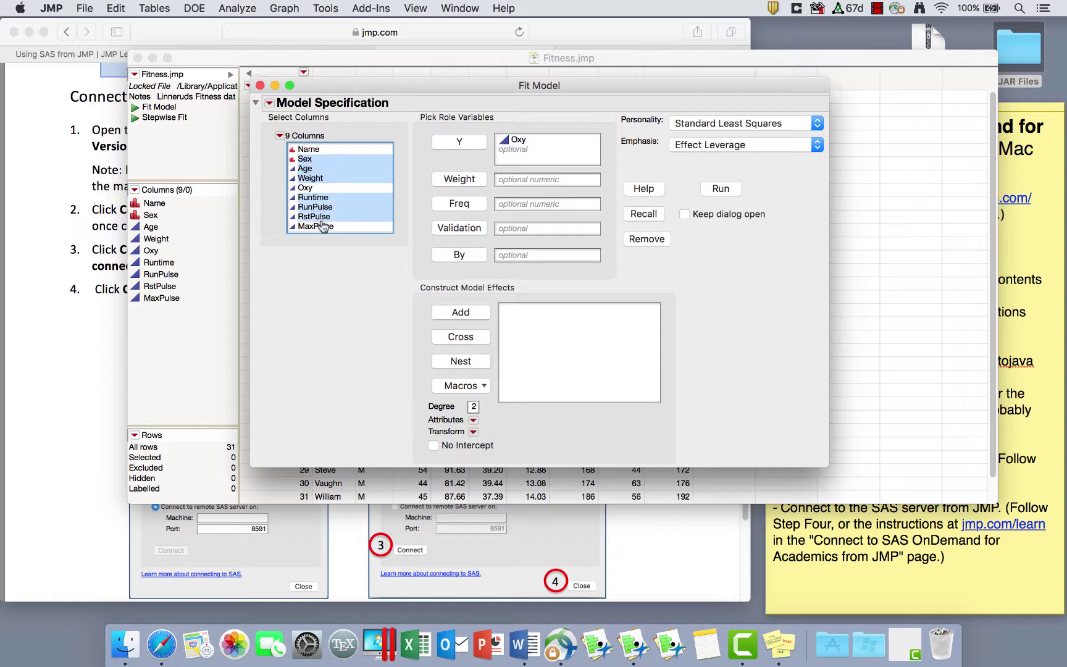
left_click(322, 226, "super")
left_click(458, 316)
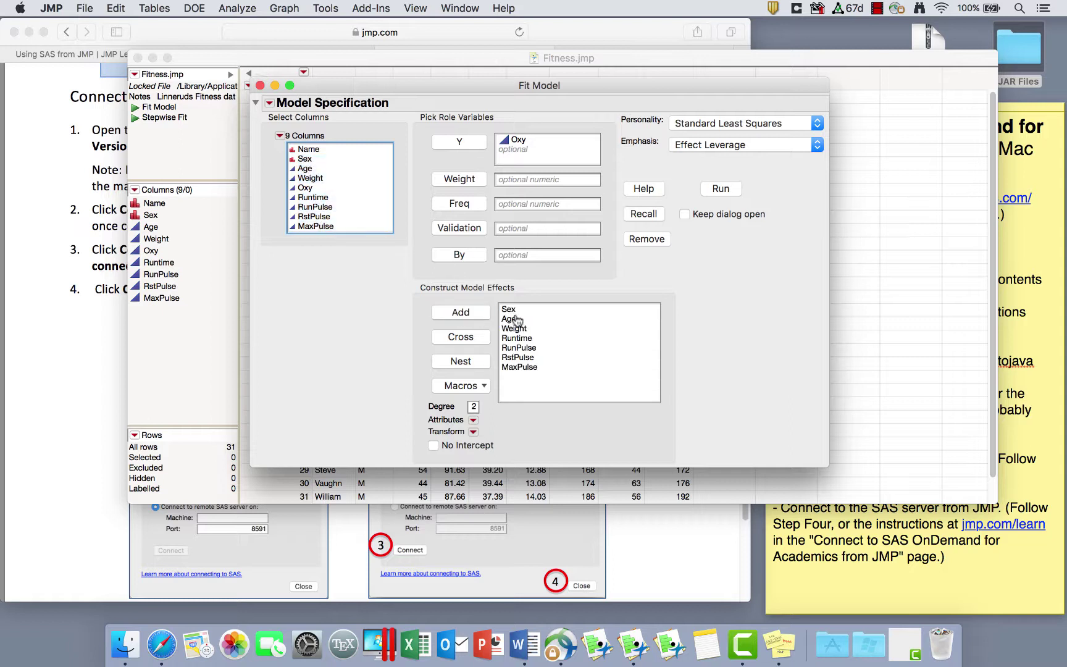
left_click_drag(521, 318, 567, 327)
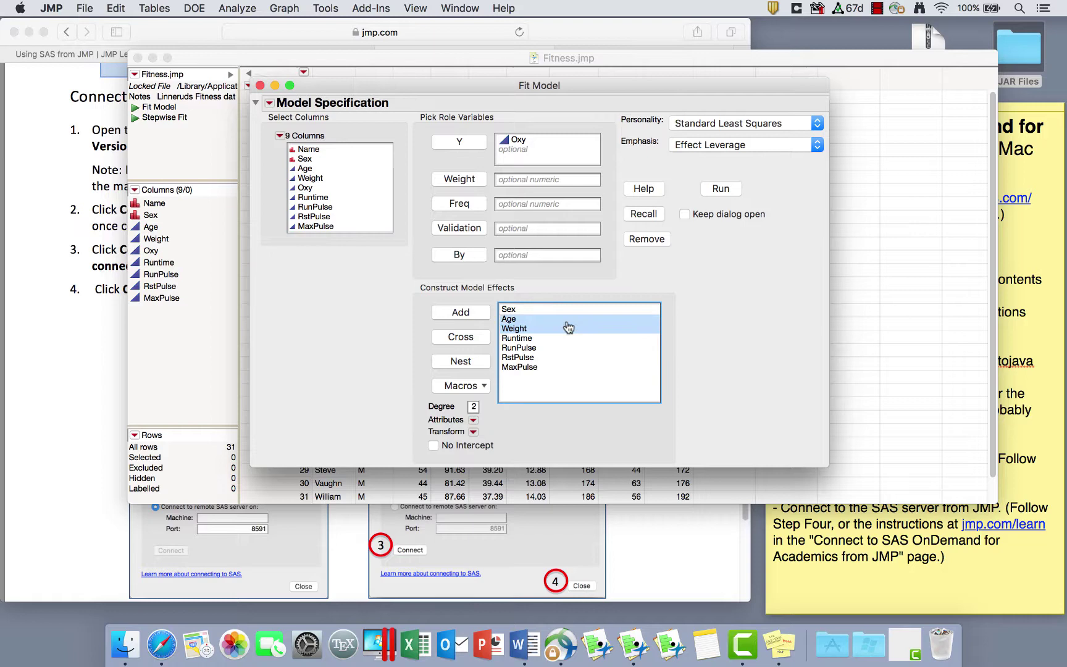
left_click(553, 144)
Step: Create the FitnessModel SAS job and highlight its DATA step lines
left_click(269, 103)
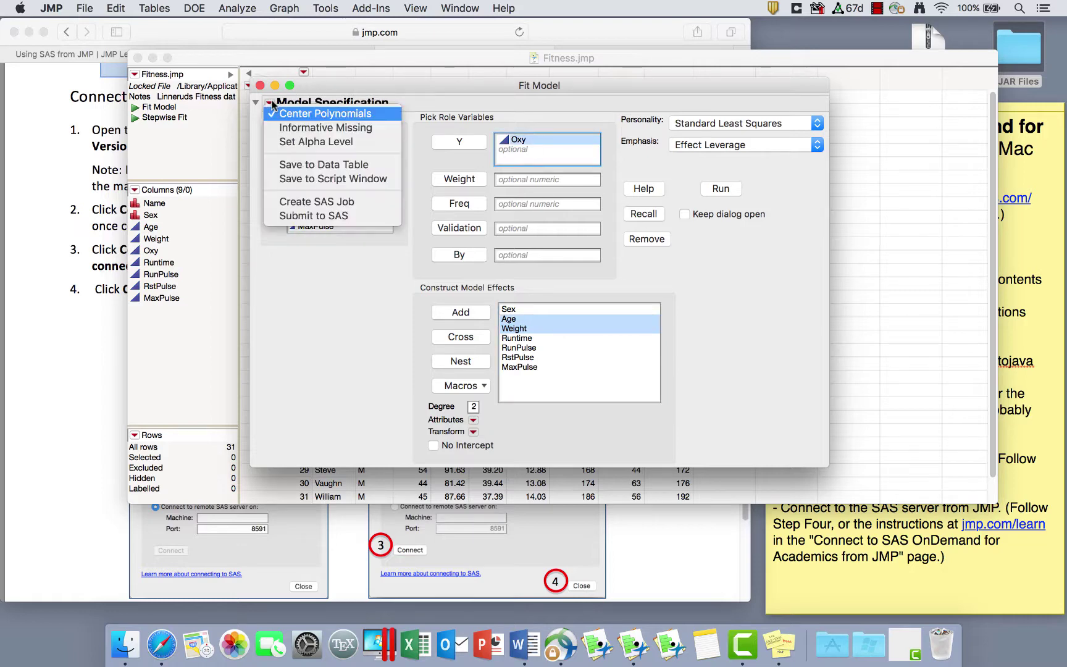
left_click(300, 201)
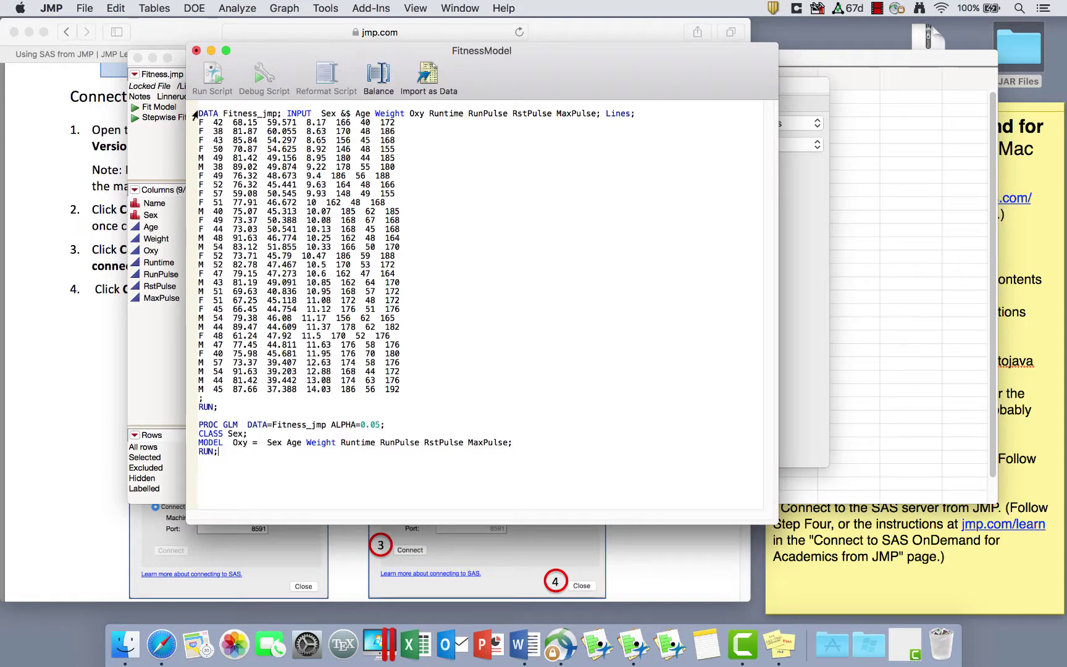
left_click_drag(195, 114, 400, 410)
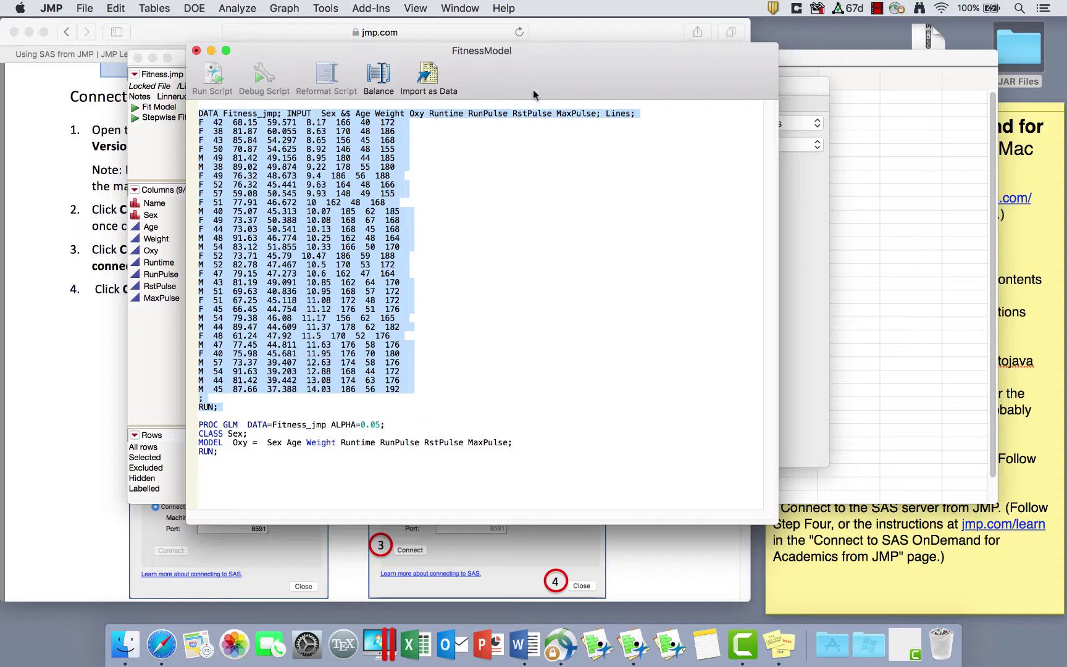
Step: Shift the script window to compare with the model setup and highlight the PROC GLM block
left_click_drag(540, 64, 700, 353)
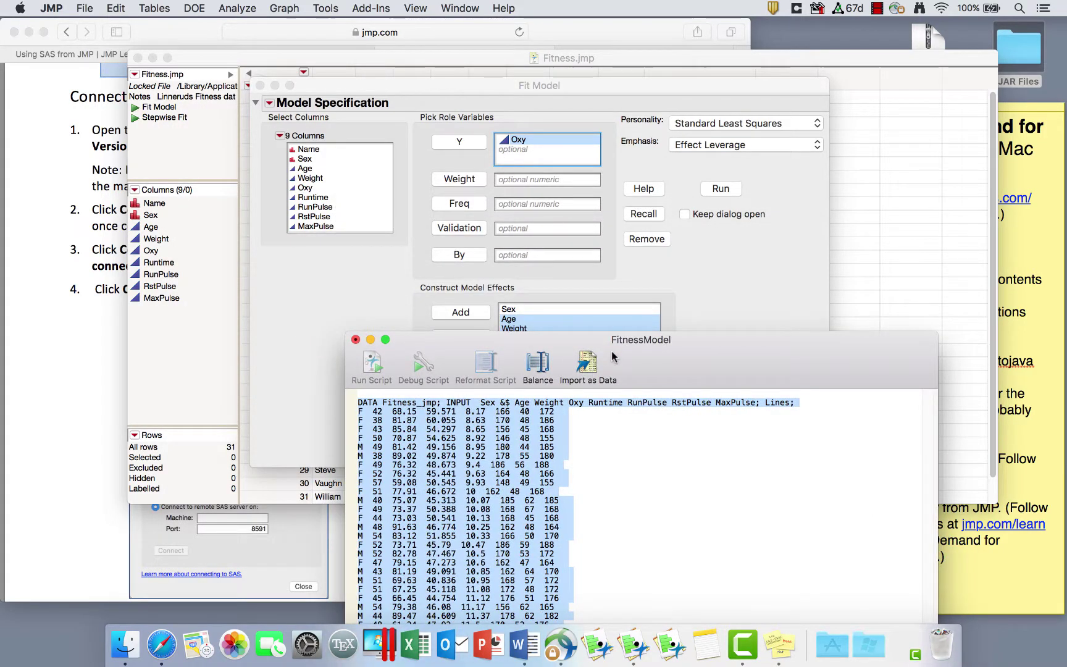
left_click_drag(642, 357, 547, 135)
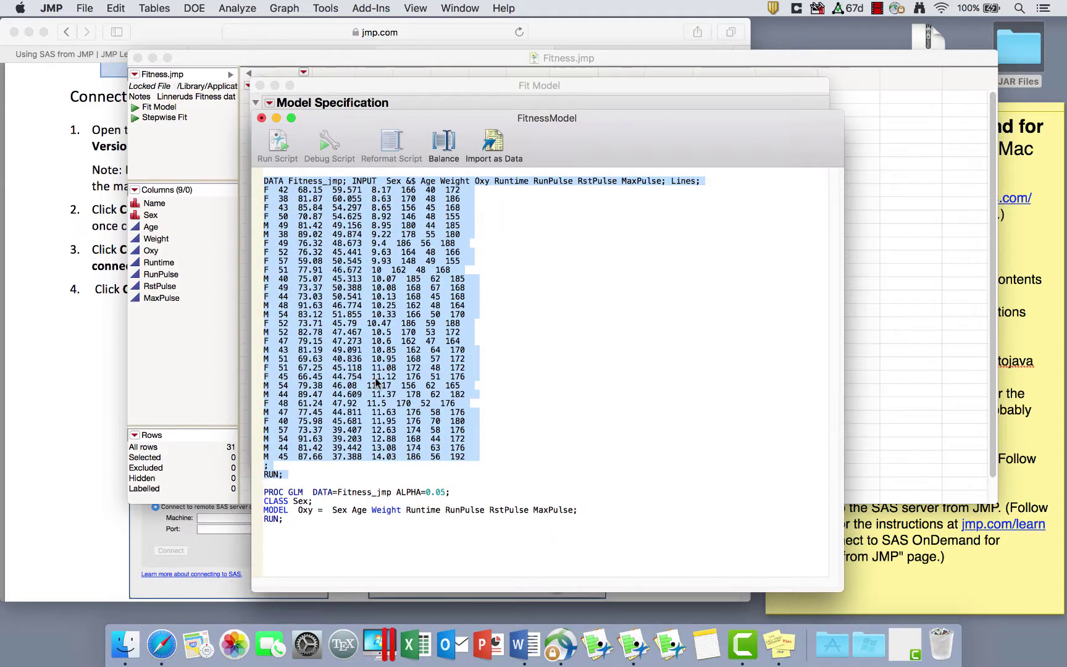
left_click(289, 519)
left_click_drag(289, 519, 264, 492)
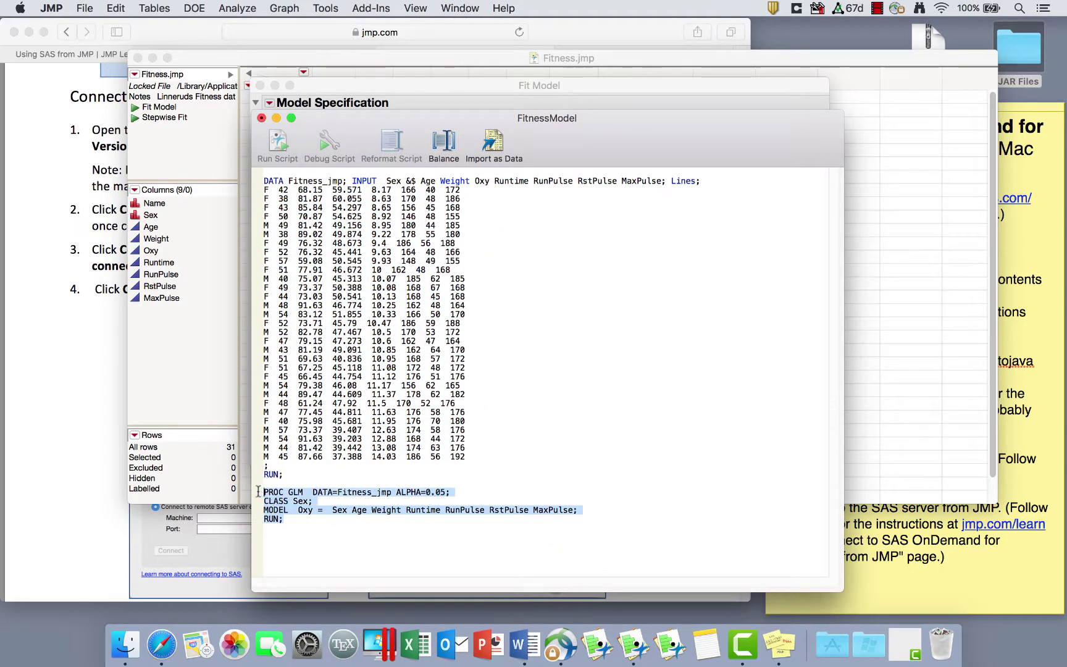
left_click(632, 406)
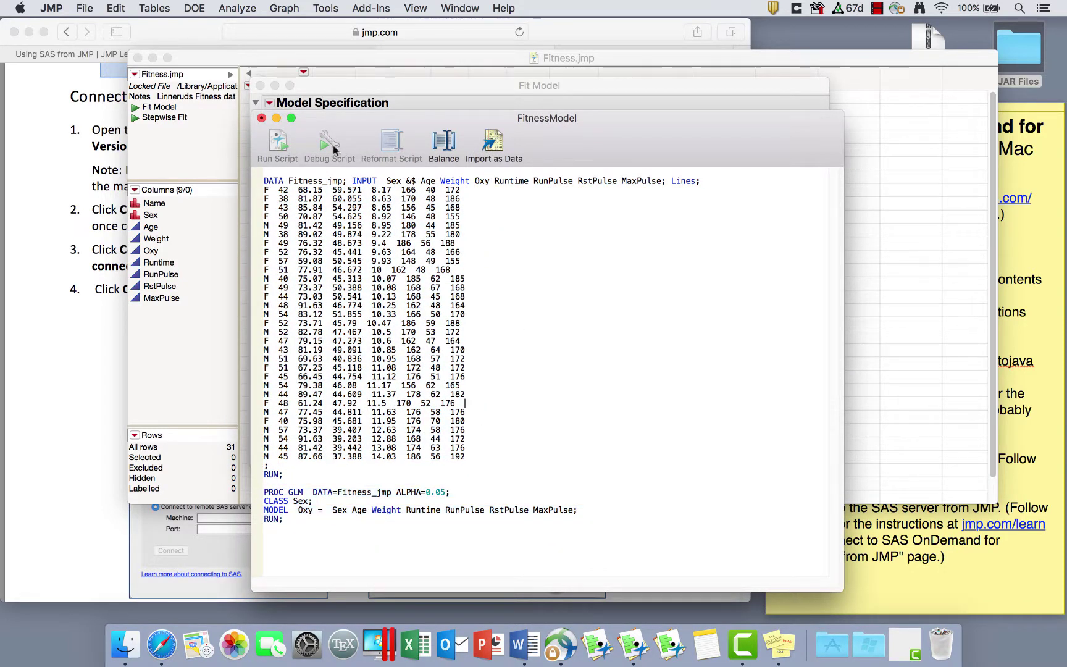
Step: Move the Fit Model dialog to the upper left and bring the SAS script forward
left_click(424, 104)
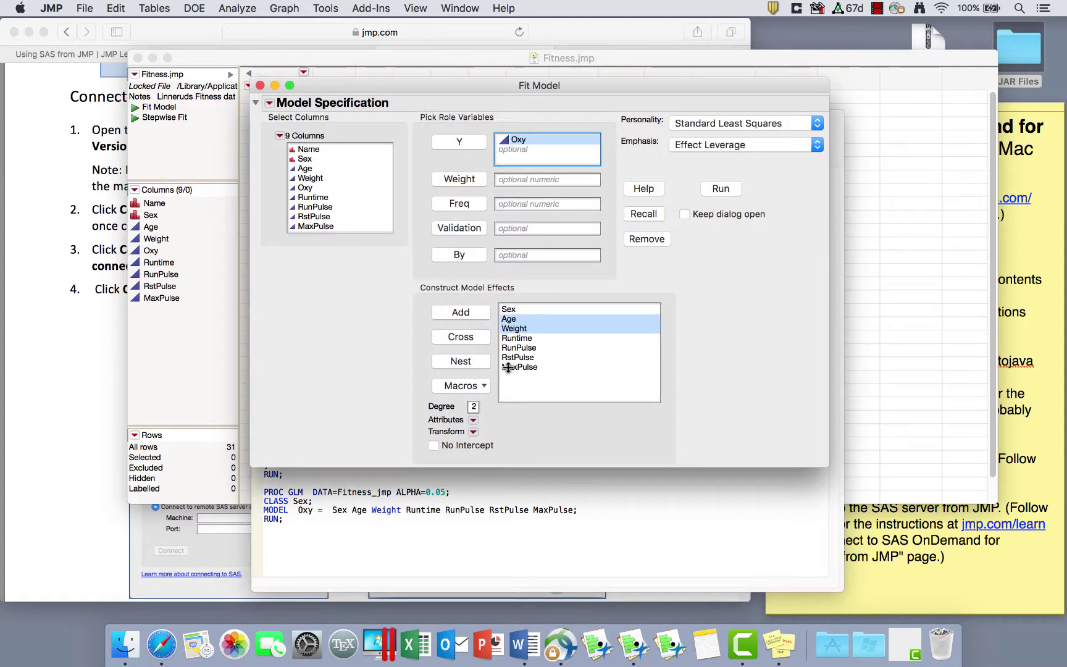
left_click_drag(481, 86, 275, 26)
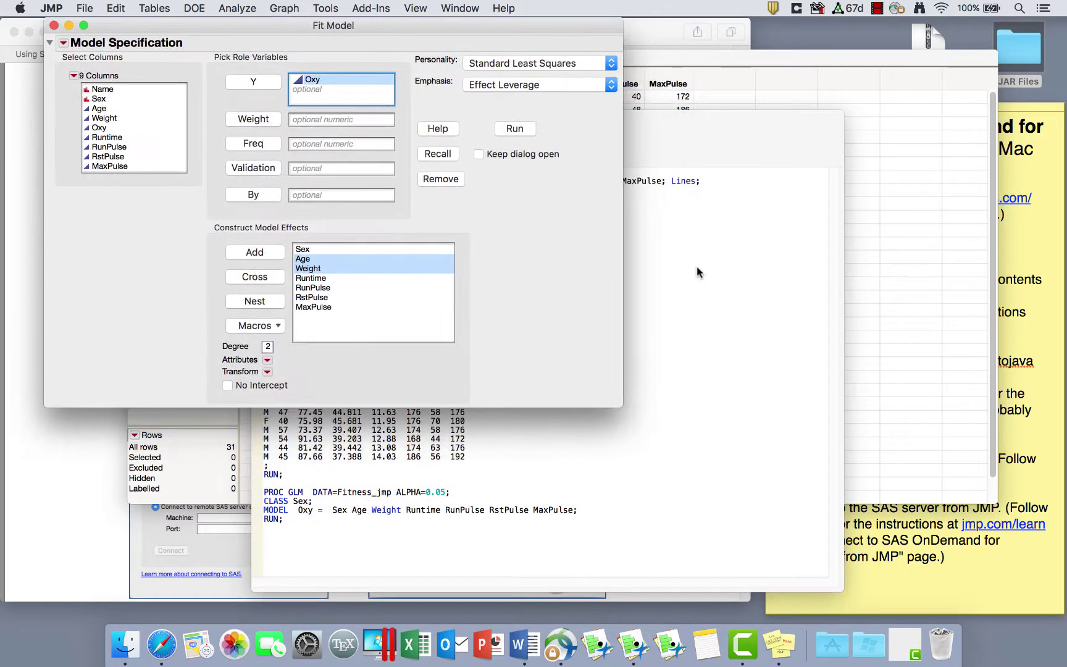
left_click(711, 286)
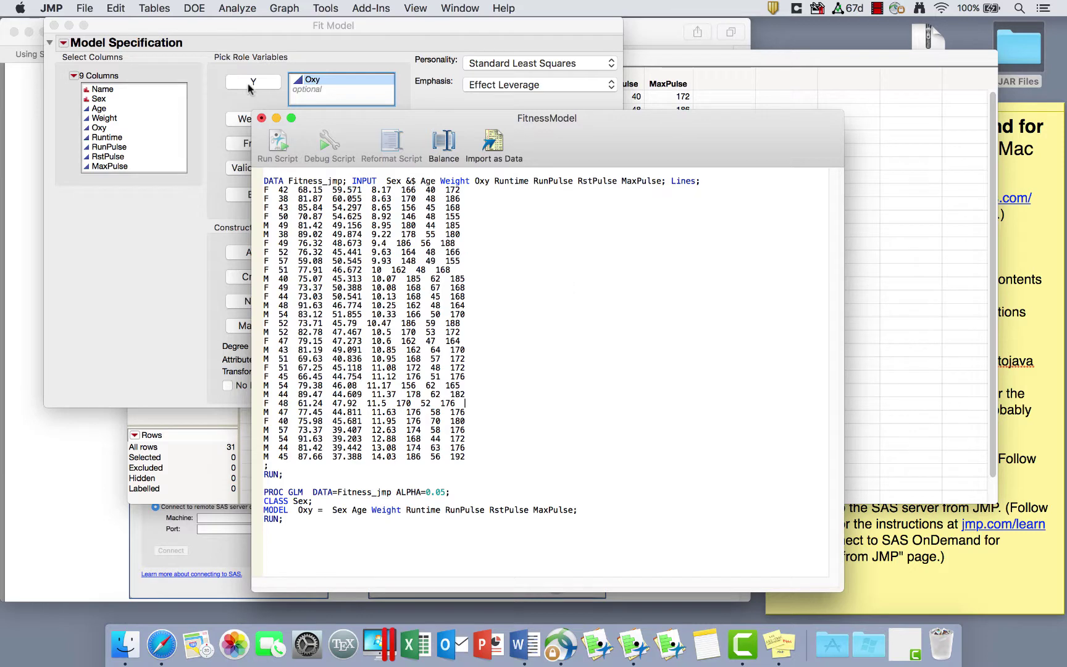
Step: Return to the existing Oxy model setup and create its SAS job again
left_click(249, 10)
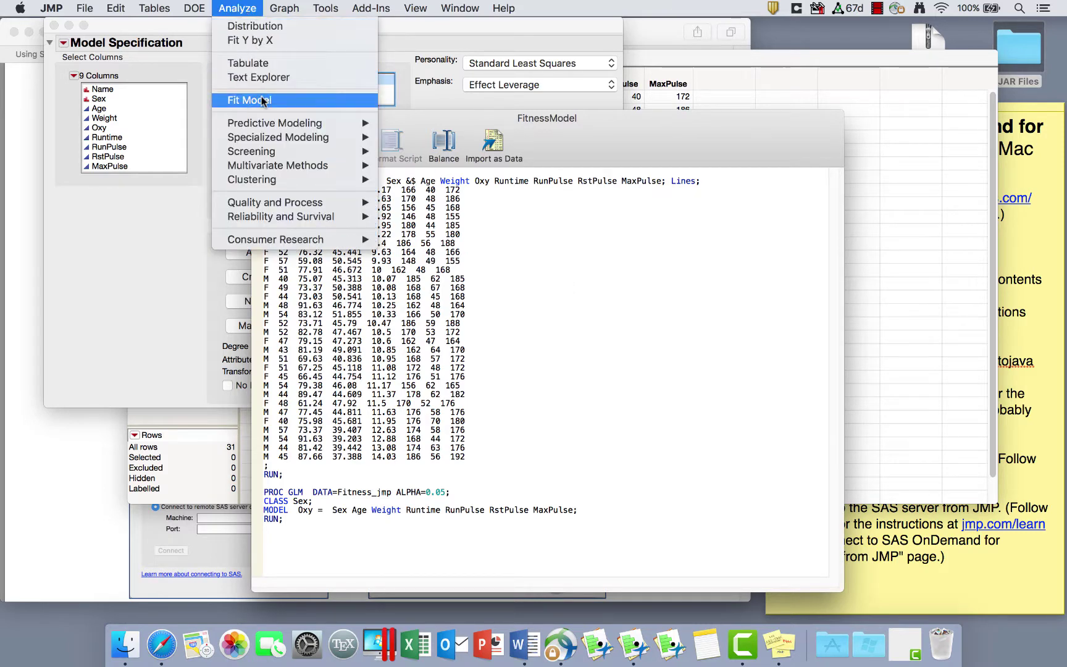
left_click(184, 239)
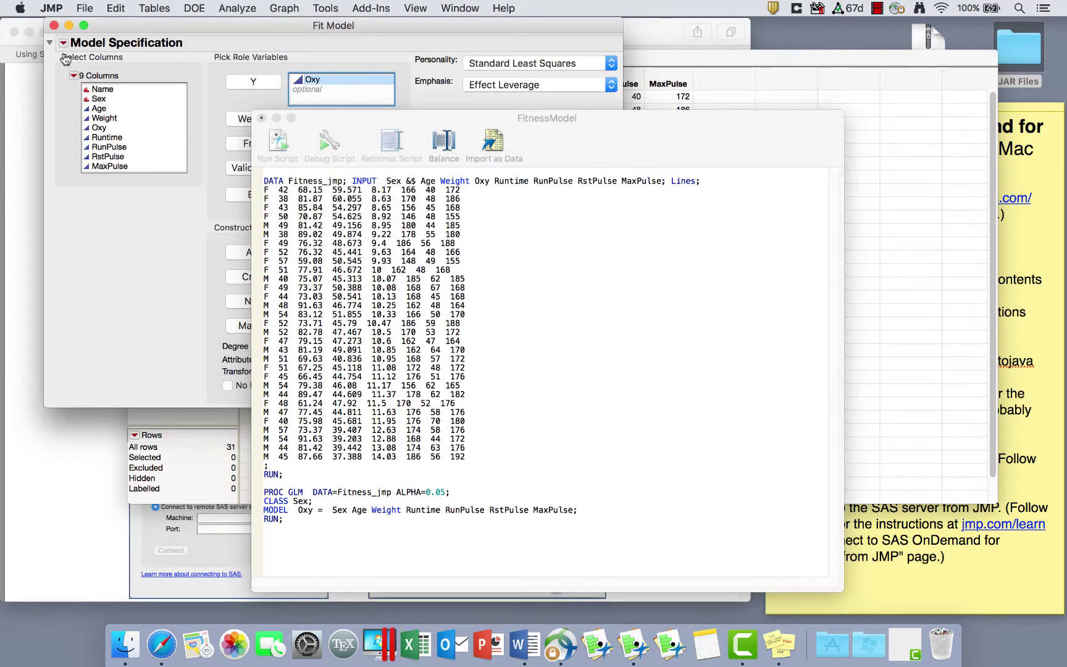
left_click(63, 43)
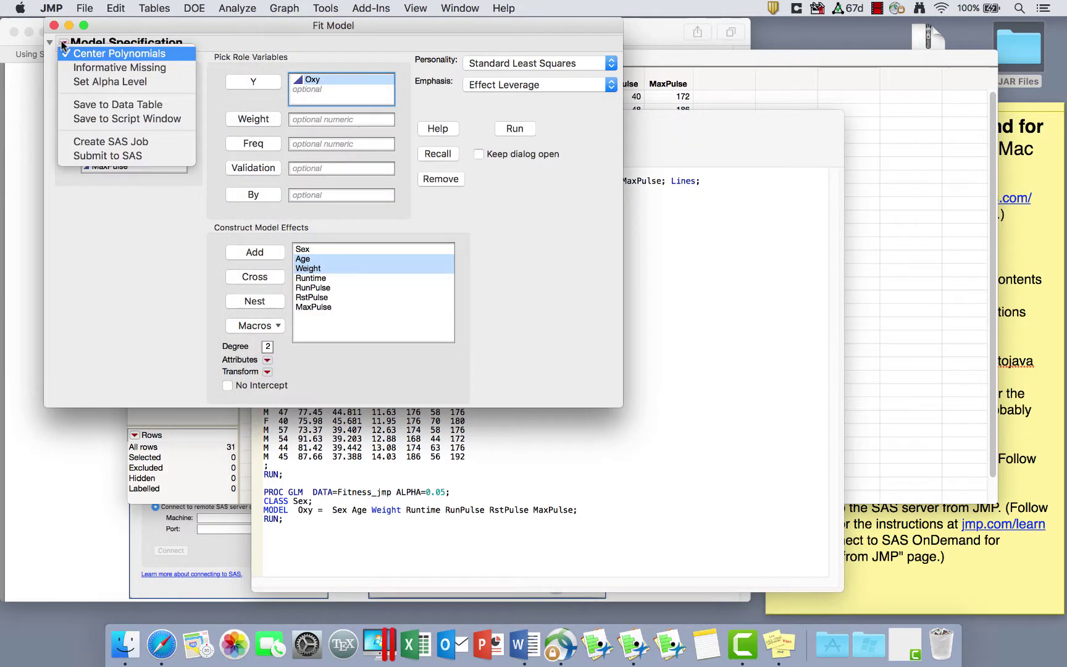
left_click(91, 142)
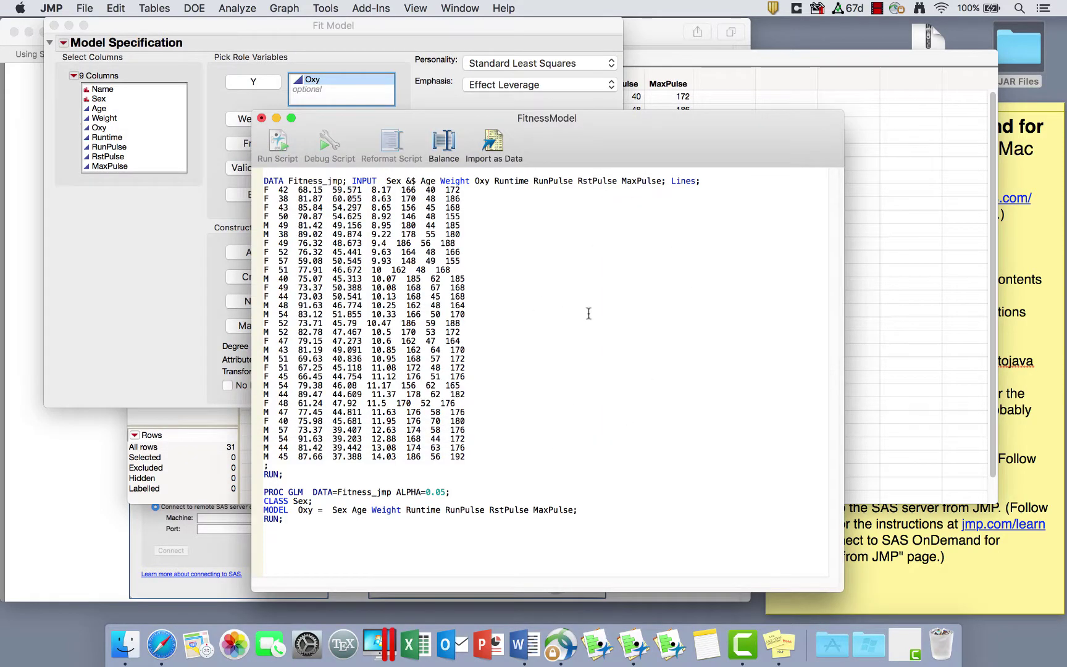
Step: Close the FitnessModel script with Don't Save, then close the Fit Model dialog
right_click(588, 370)
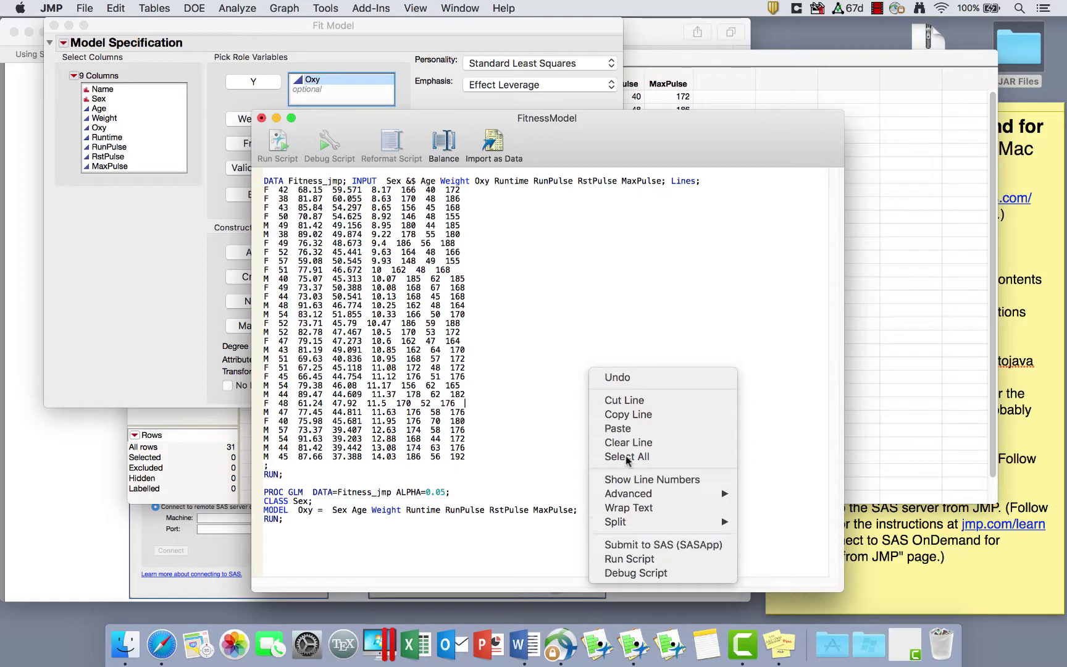
left_click(576, 244)
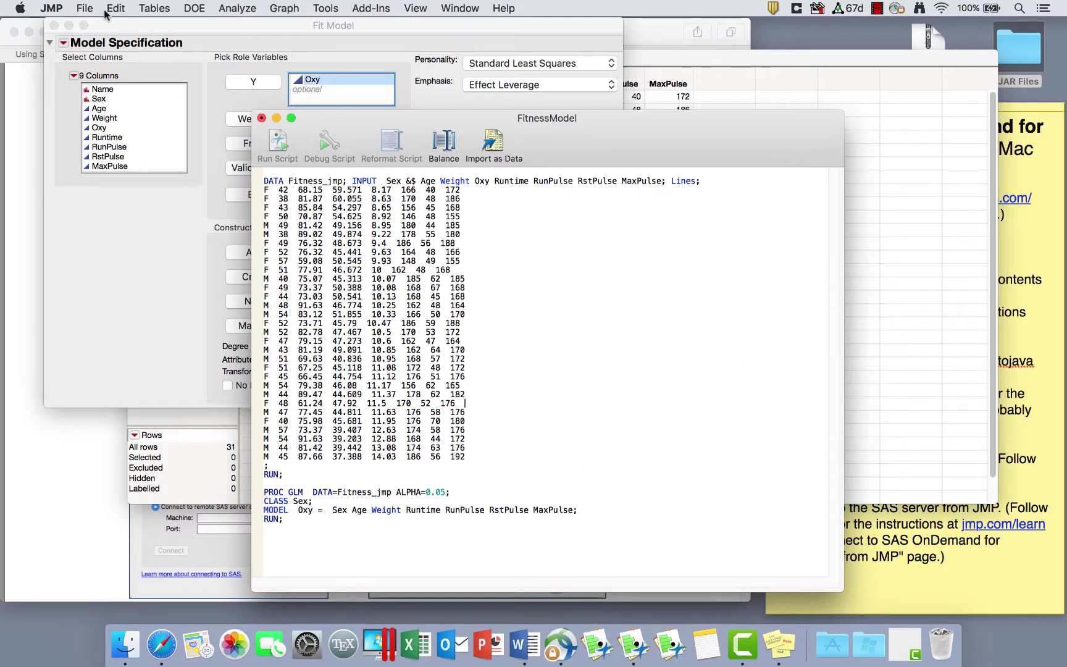
left_click(85, 9)
left_click(312, 127)
left_click(261, 118)
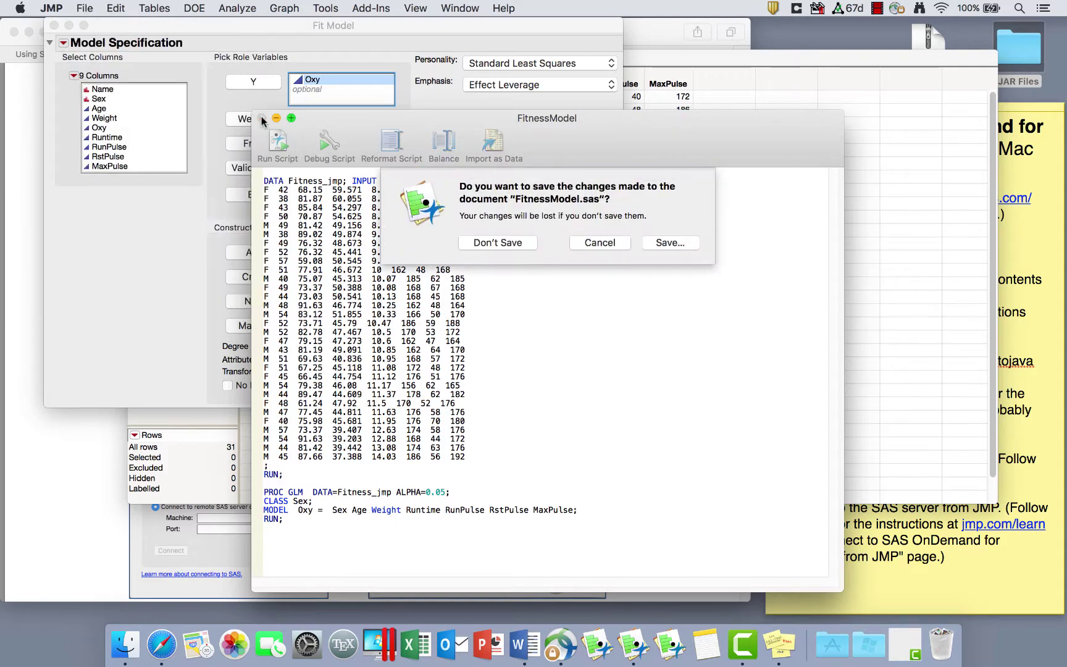
left_click(497, 242)
left_click(54, 25)
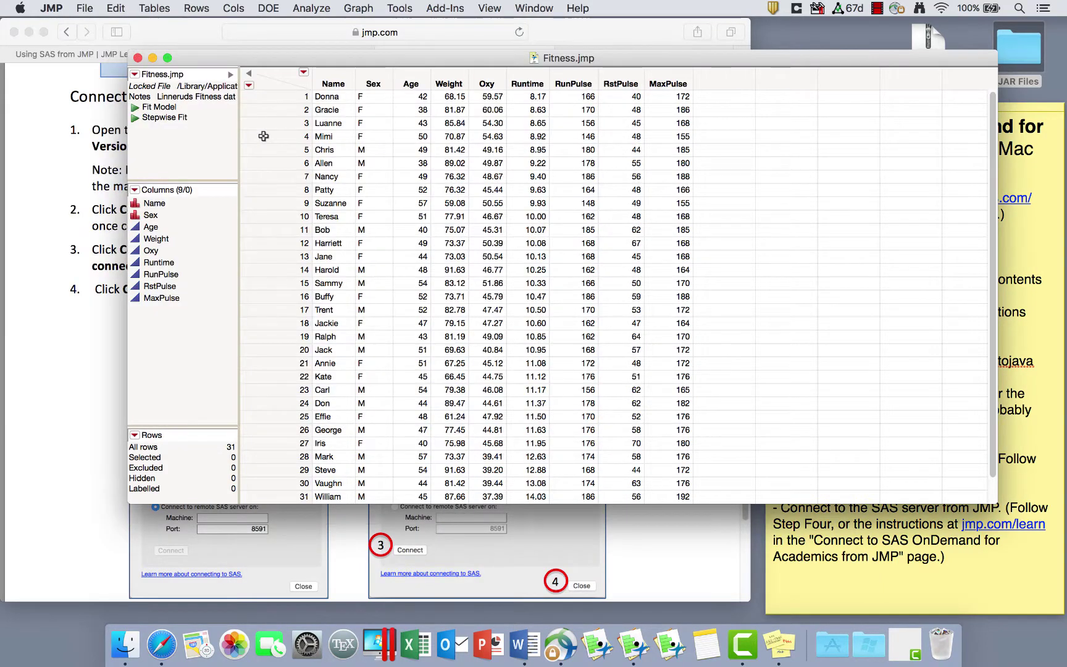
Step: Close Fitness.jmp, then use SAS Browse Data to import the Sashelp BASEBALL table
left_click(137, 58)
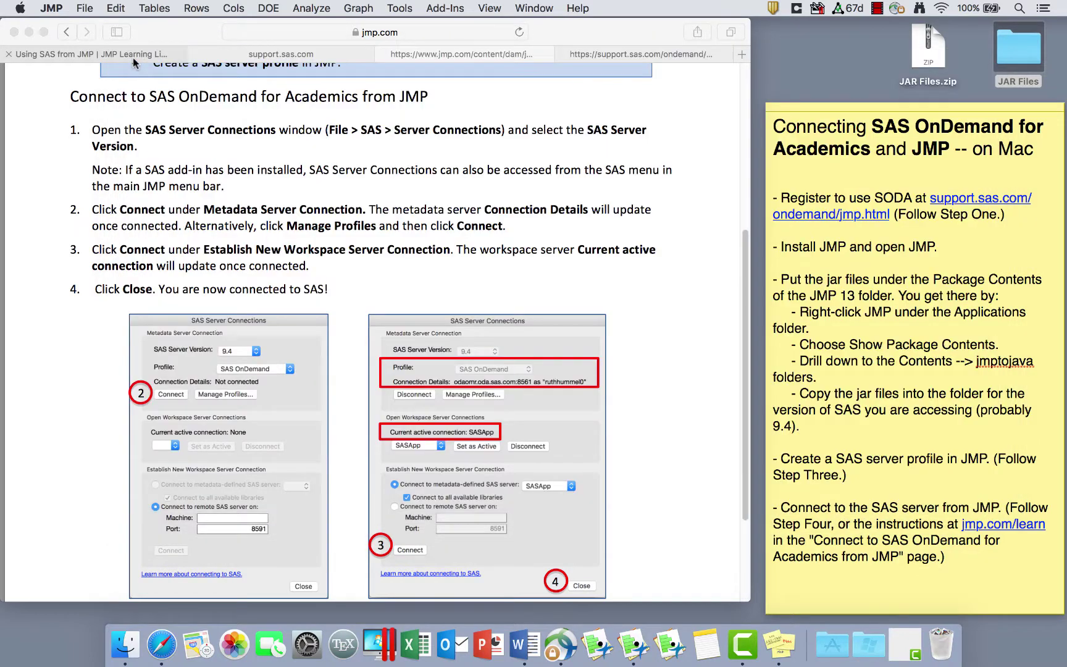
mouse_move(125, 190)
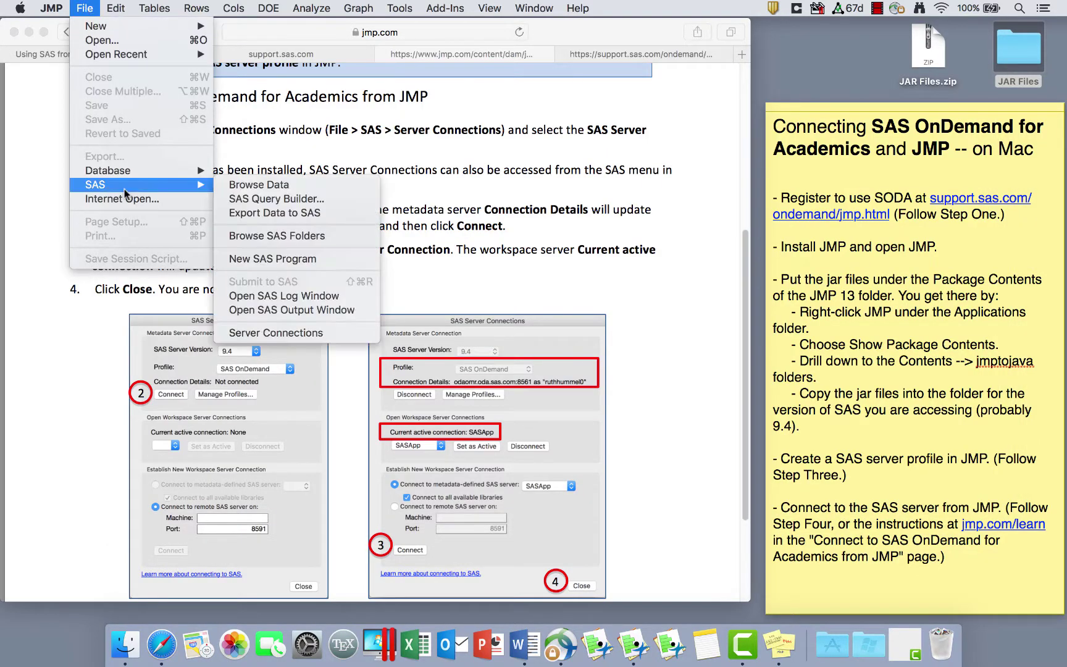
left_click(274, 184)
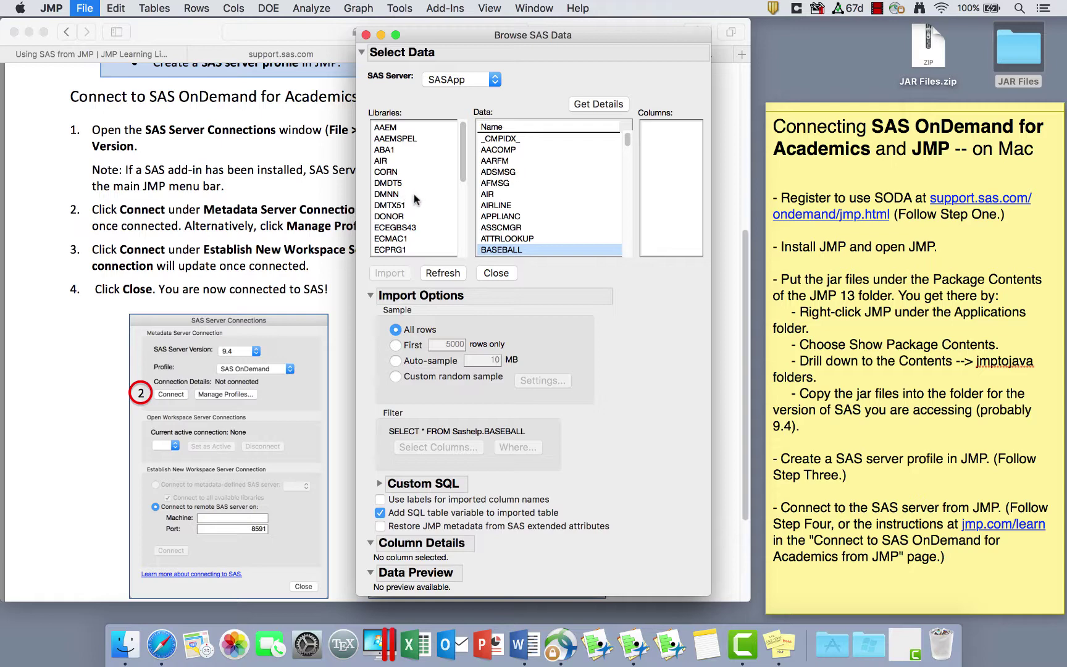
scroll(414, 195, "down", 5)
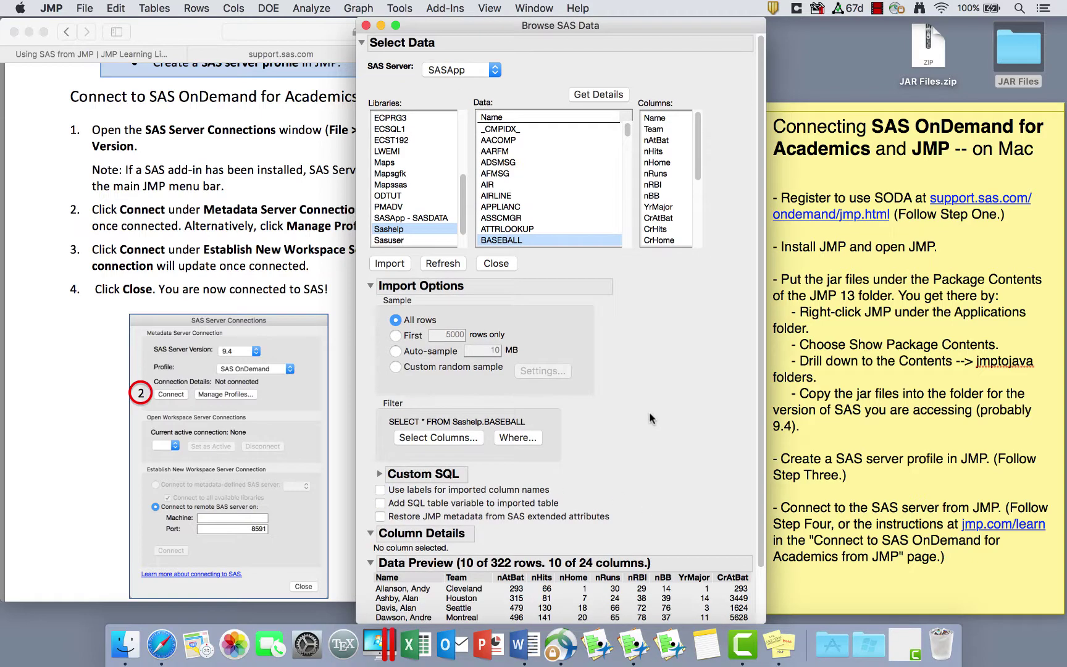
scroll(638, 525, "down", 2)
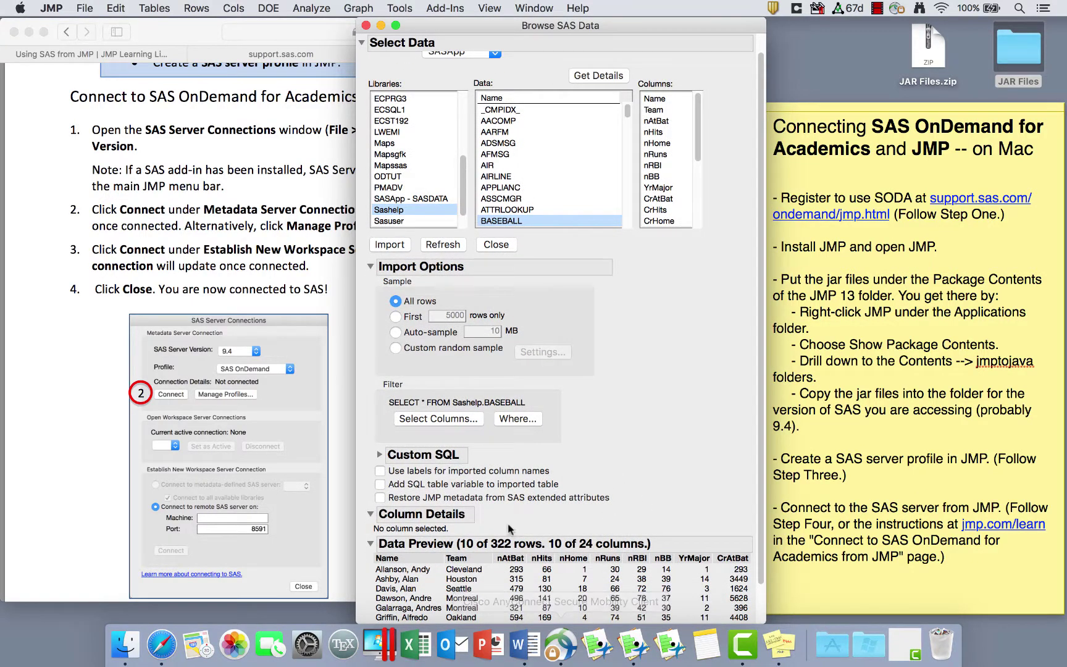
scroll(701, 327, "up", 1)
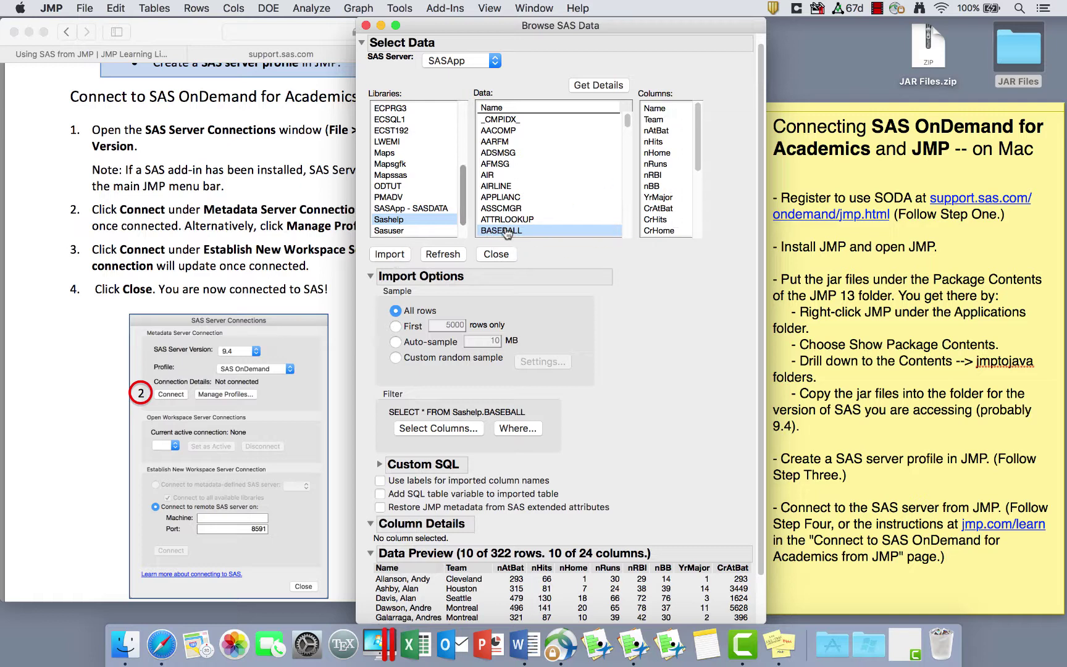
left_click(390, 255)
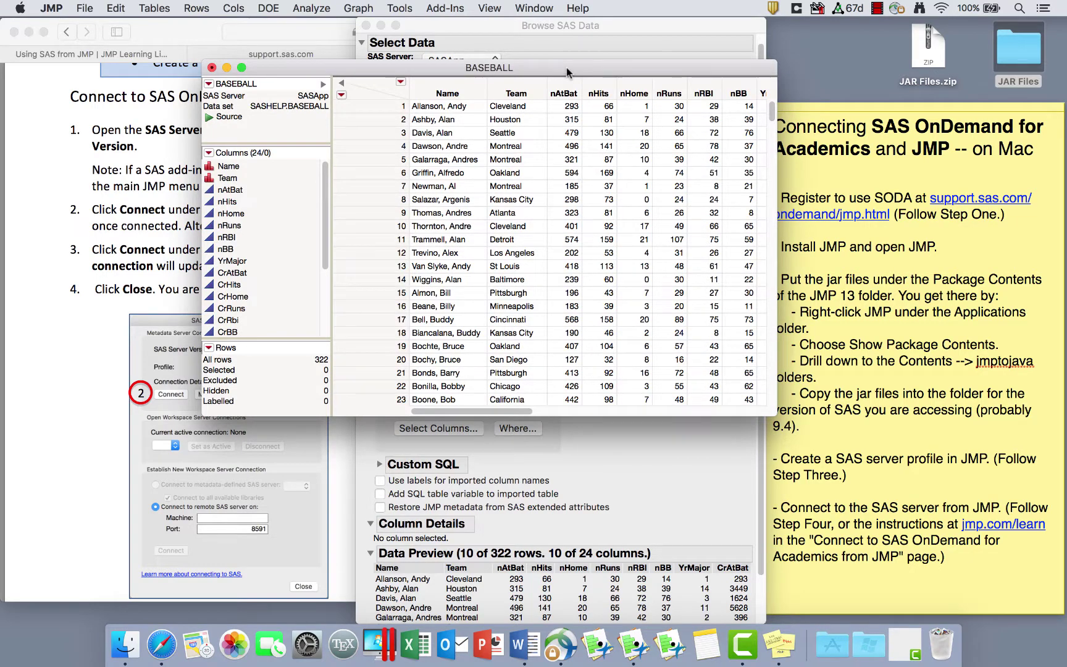
Step: Launch Fit Model on BASEBALL and add Team through CrBB as effects
left_click_drag(567, 67, 491, 56)
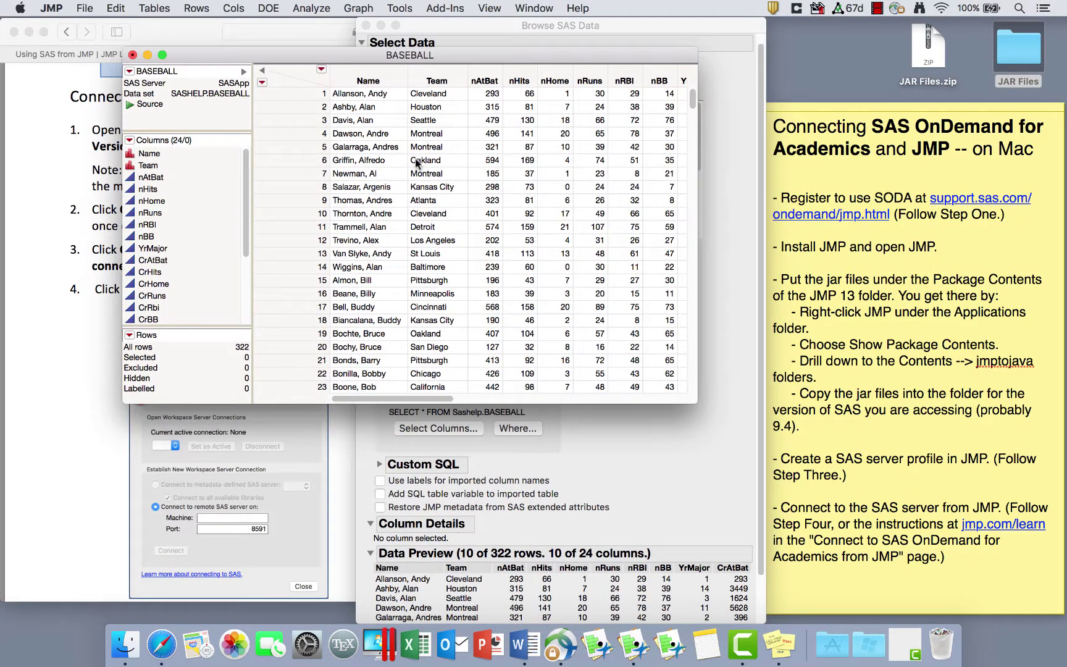
left_click(309, 9)
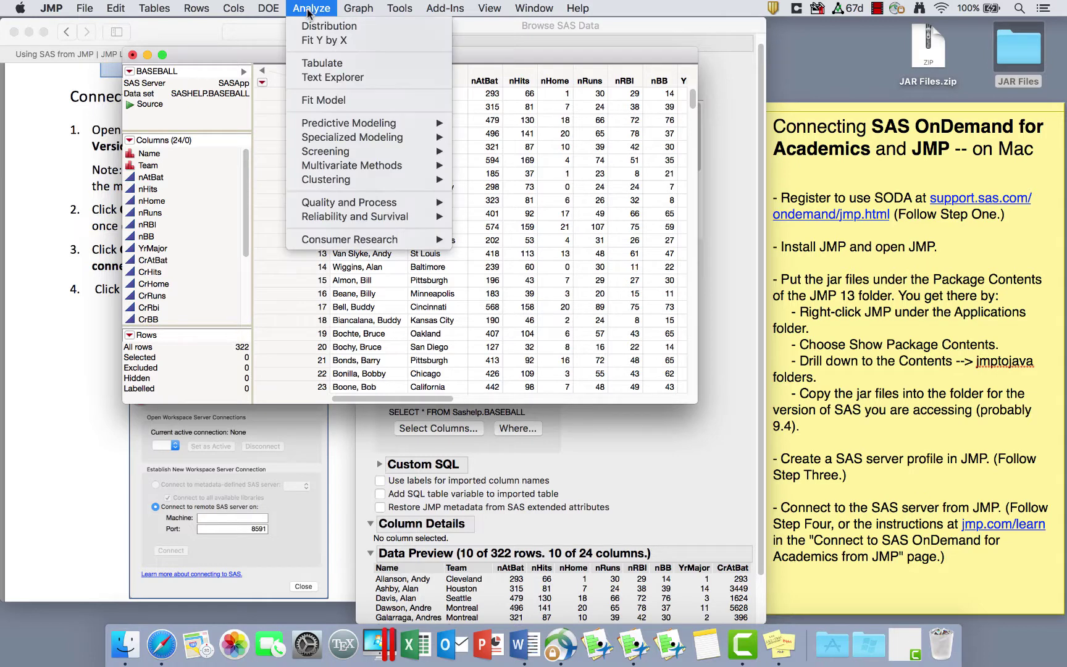
left_click(338, 100)
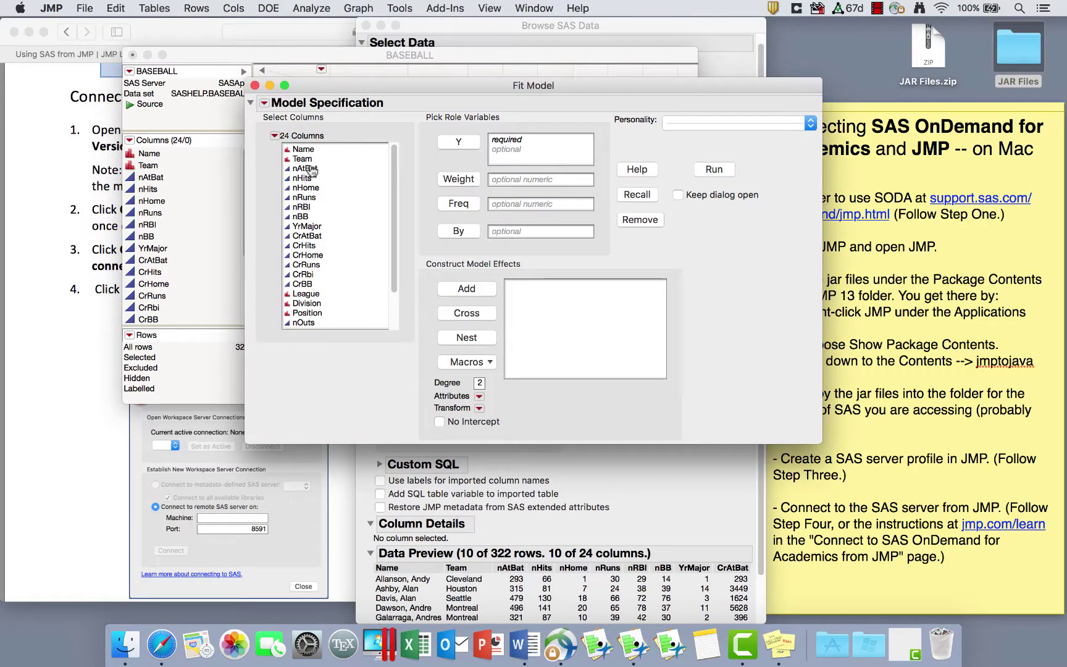
left_click_drag(306, 159, 319, 286)
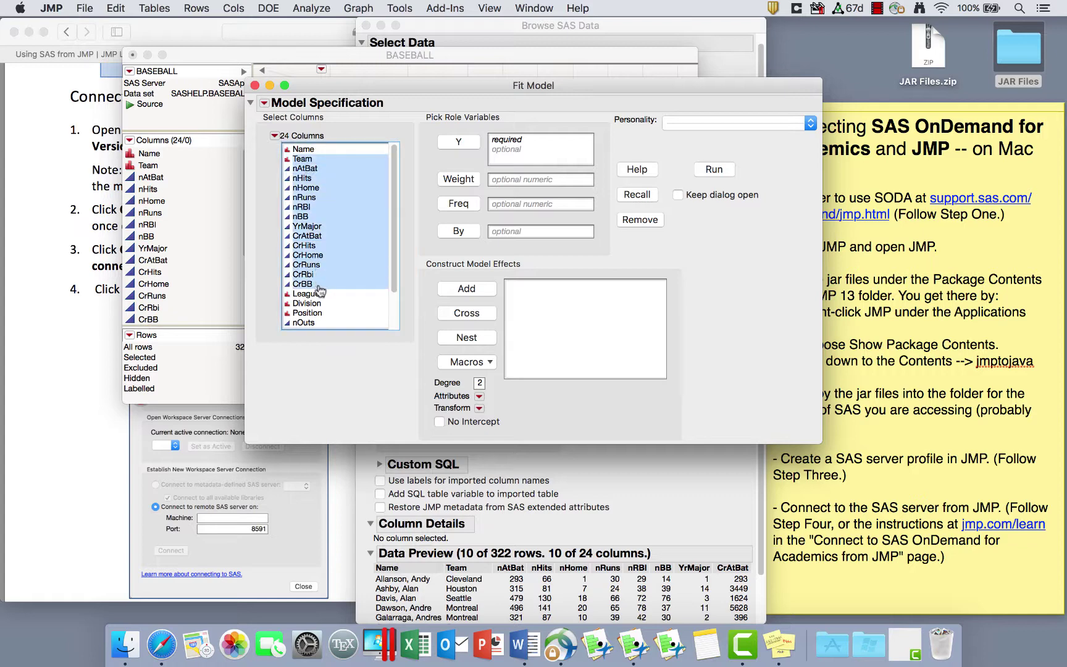
left_click(476, 294)
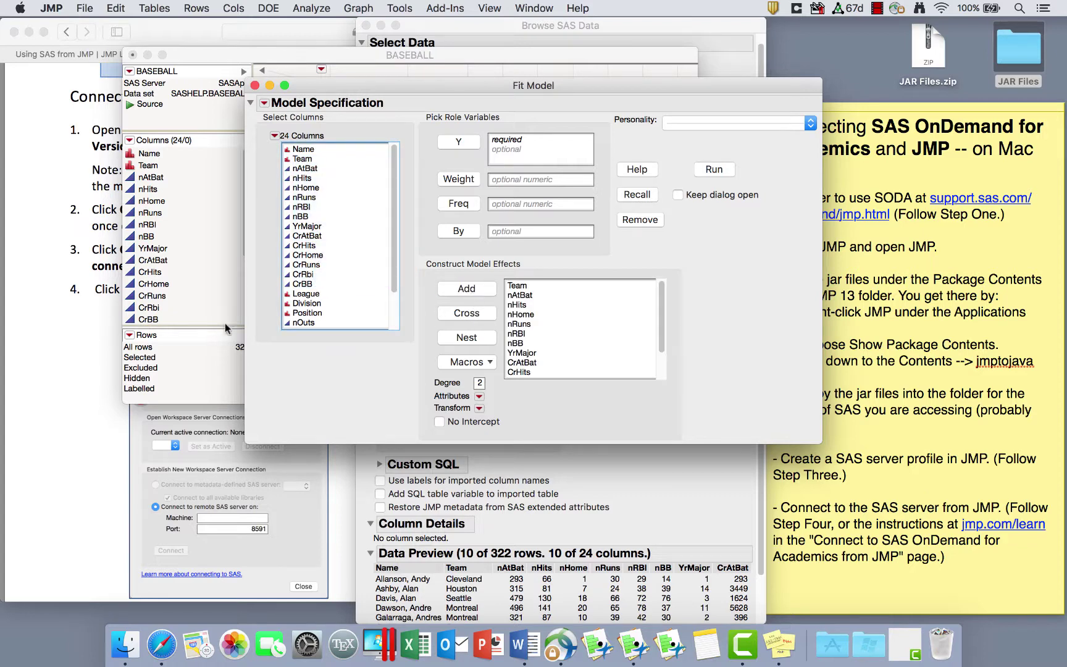
Step: Set nOuts as the Y response and generate the BASEBALLModel SAS job
left_click(303, 323)
left_click(469, 142)
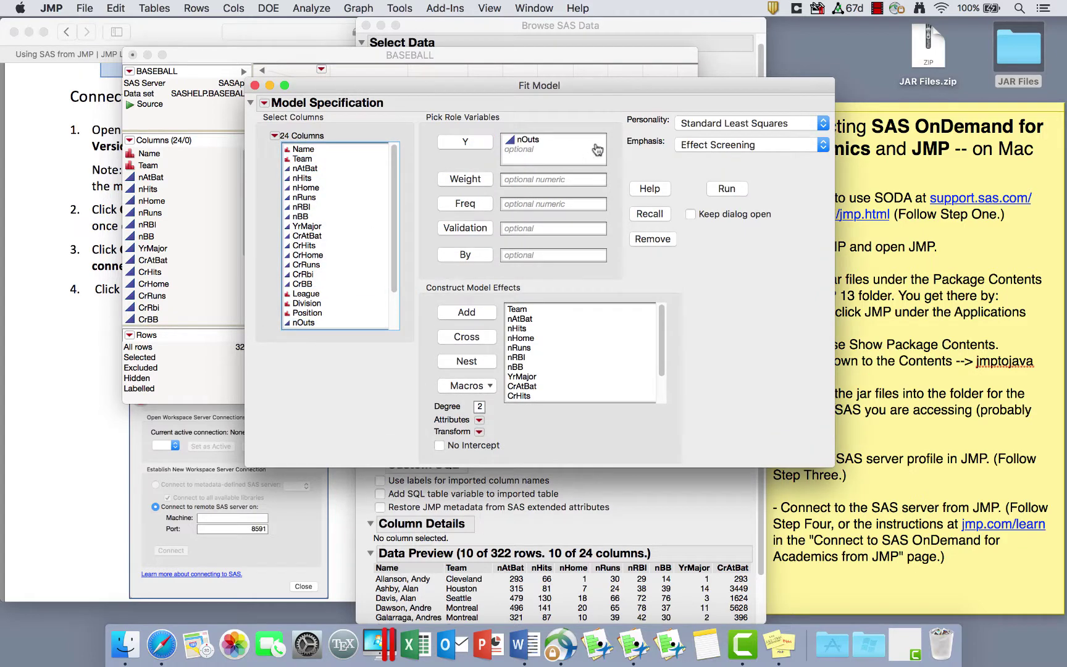
left_click(264, 103)
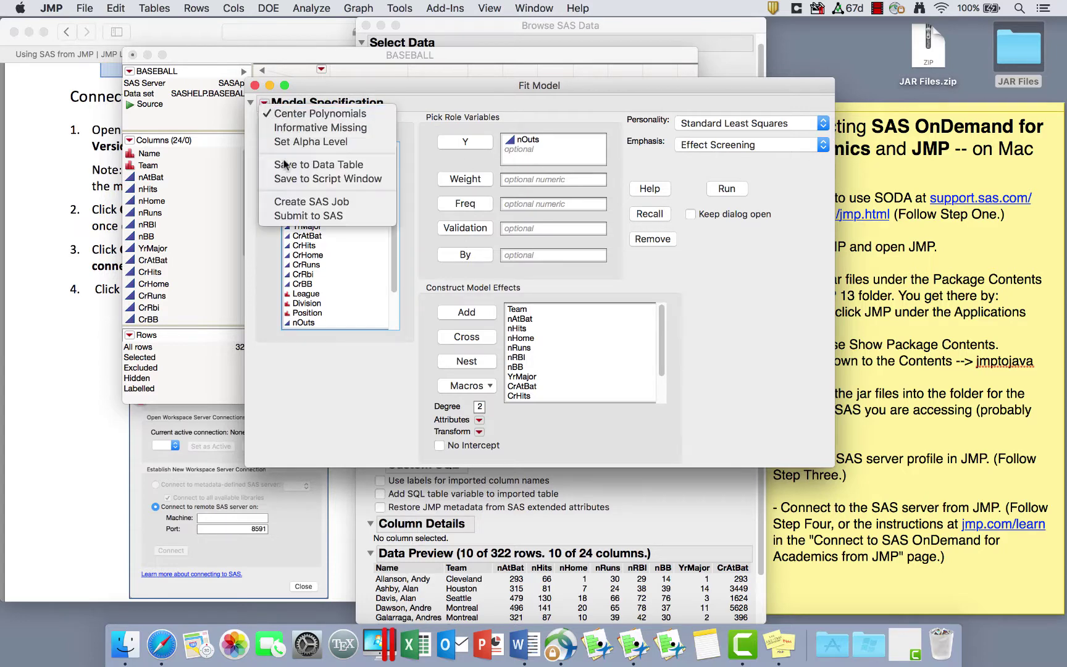
left_click(294, 204)
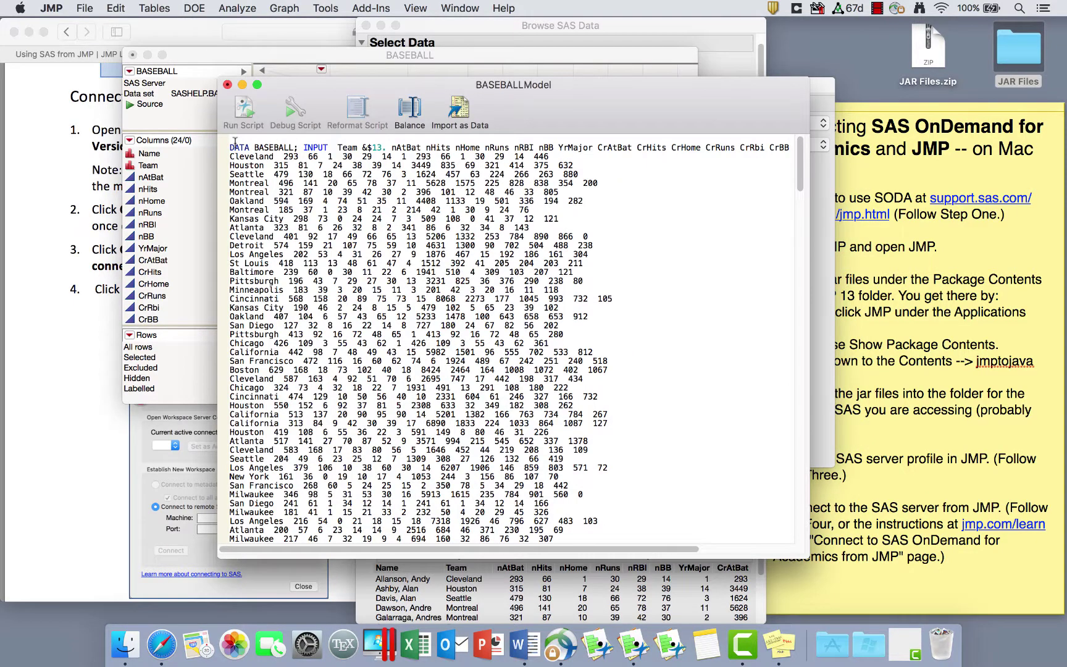
Step: Scroll to the end of the BASEBALLModel script and select the PROC GLM … RUN; block
scroll(491, 387, "down", 20)
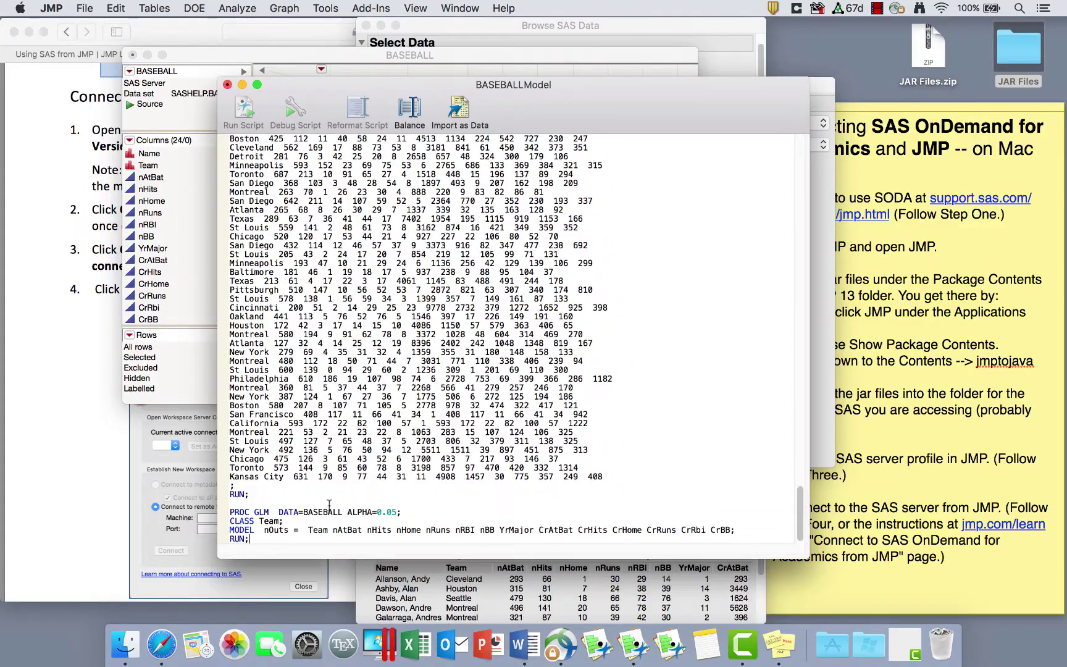
left_click_drag(253, 539, 224, 511)
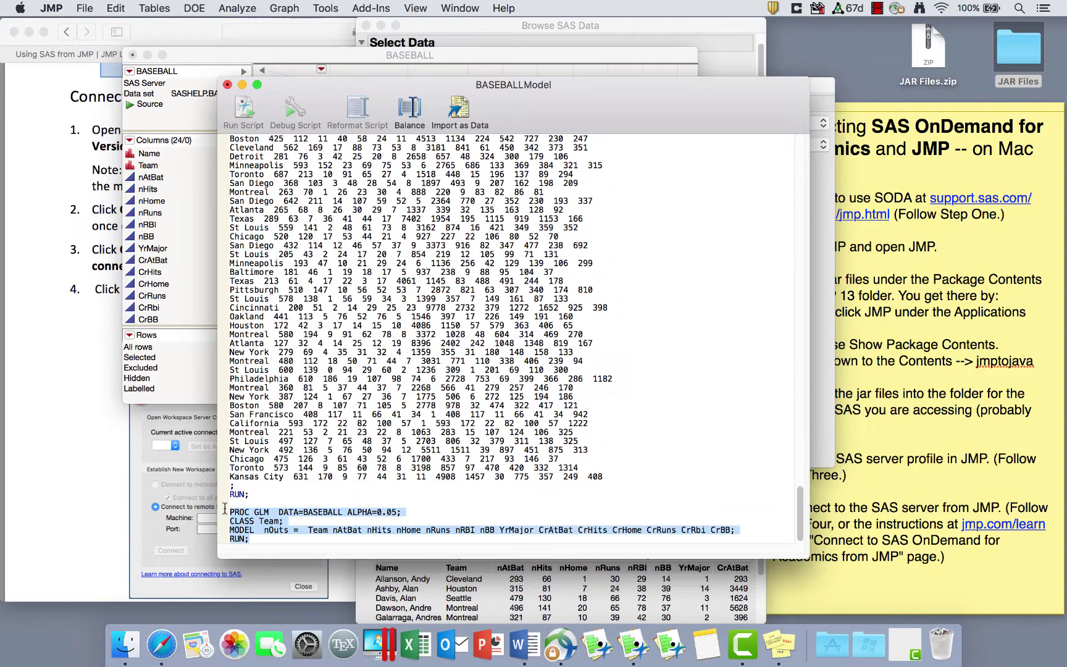
scroll(307, 367, "up", 5)
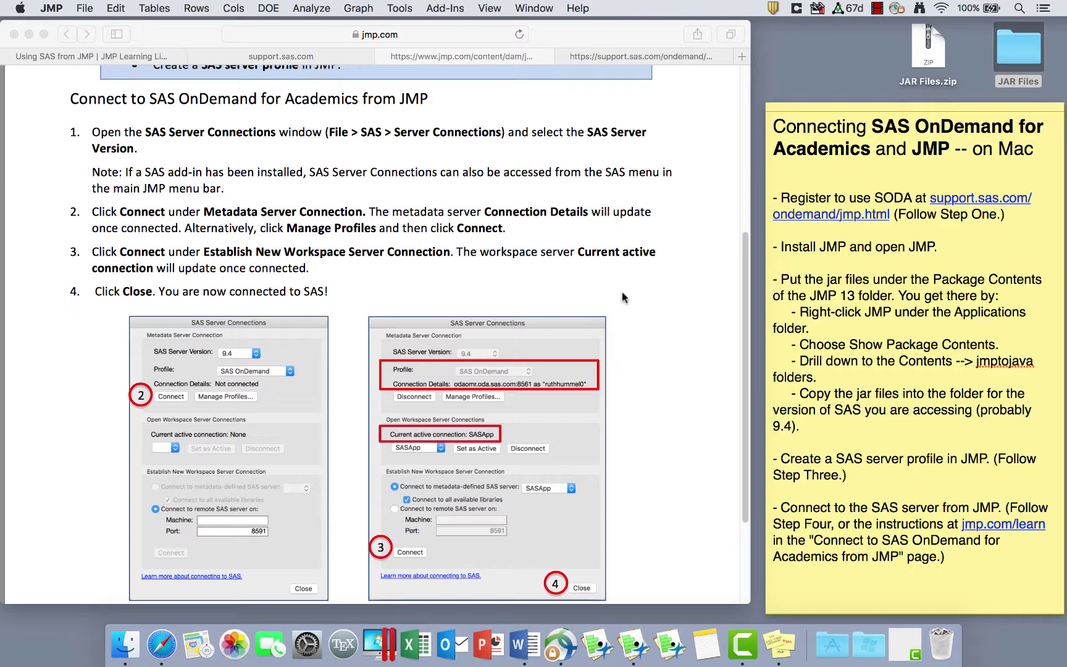
Step: Show the SAS OnDemand 'Uploading and Accessing Local Data Instructions' page in Safari's fourth tab
left_click(617, 54)
scroll(545, 155, "up", 15)
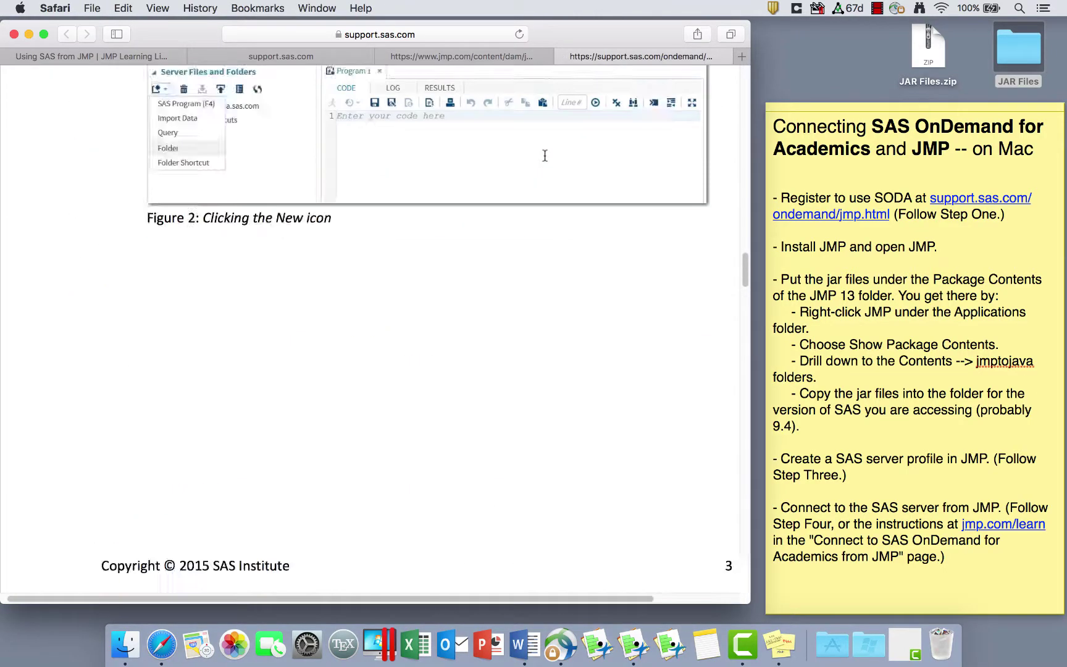
left_click(450, 34)
left_click(450, 35)
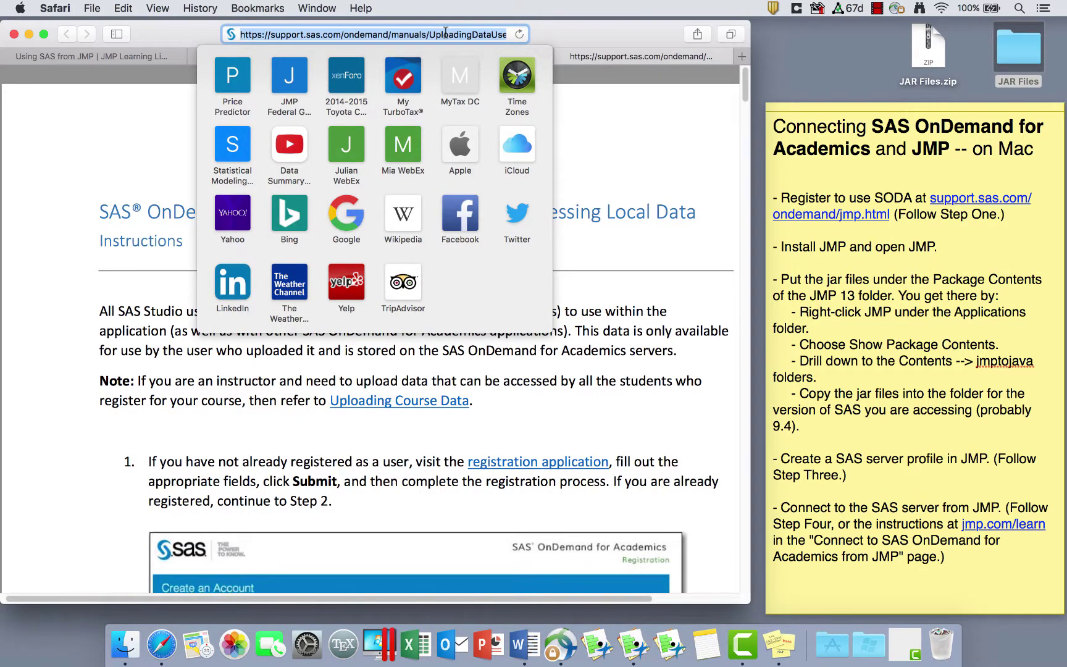
left_click(671, 238)
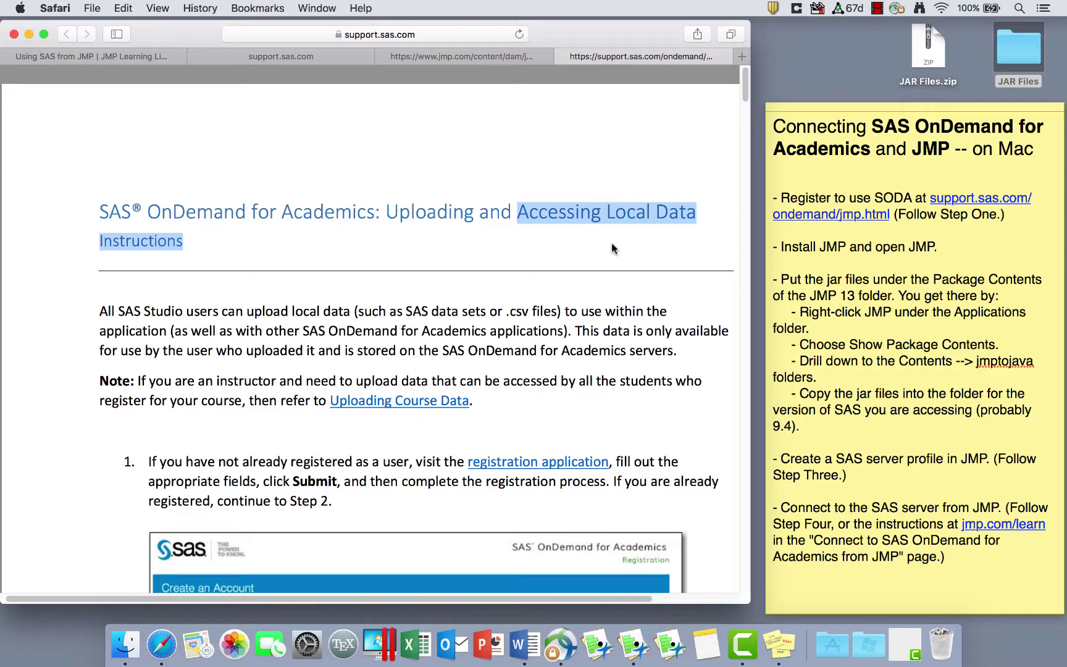
Step: Slide the Safari window further right and bring JMP back to the front
scroll(611, 248, "left", 1)
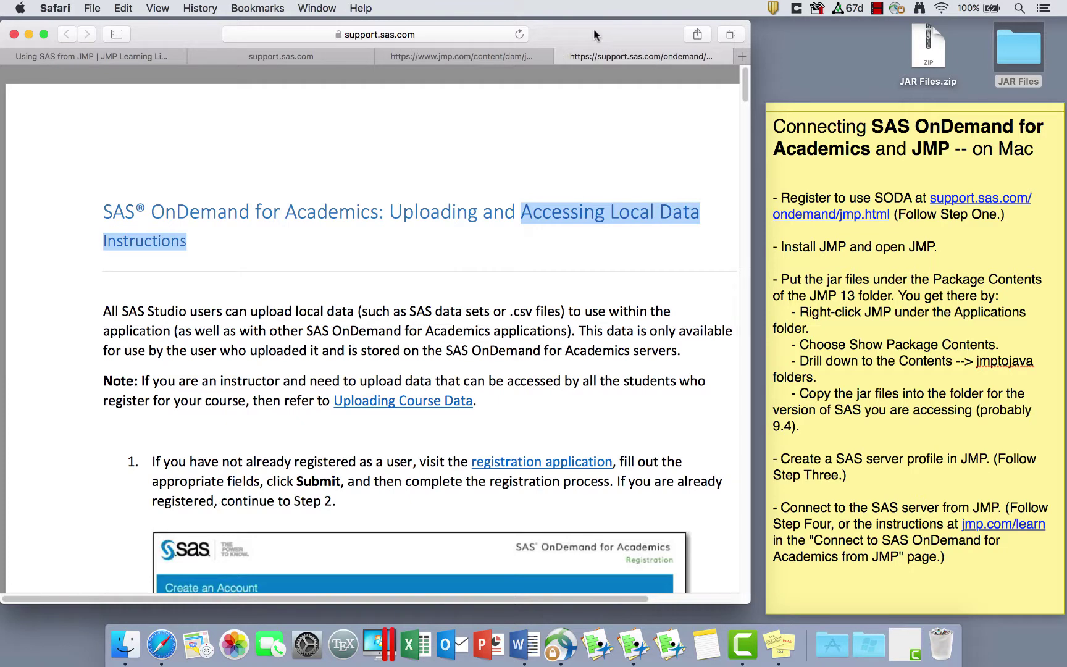
left_click_drag(594, 31, 661, 26)
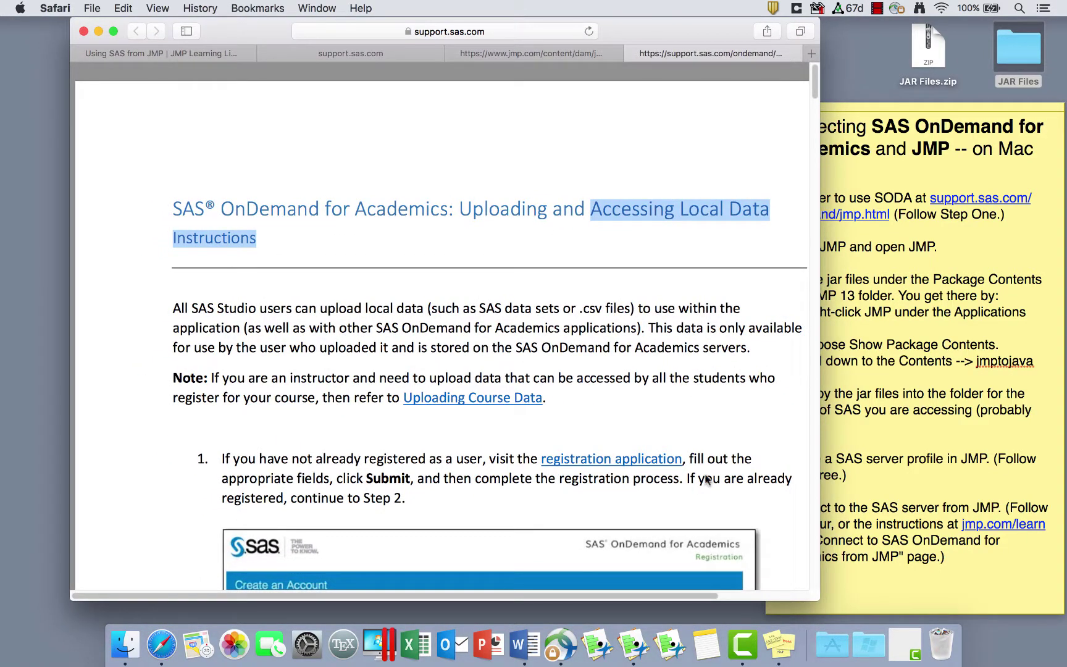
left_click(632, 644)
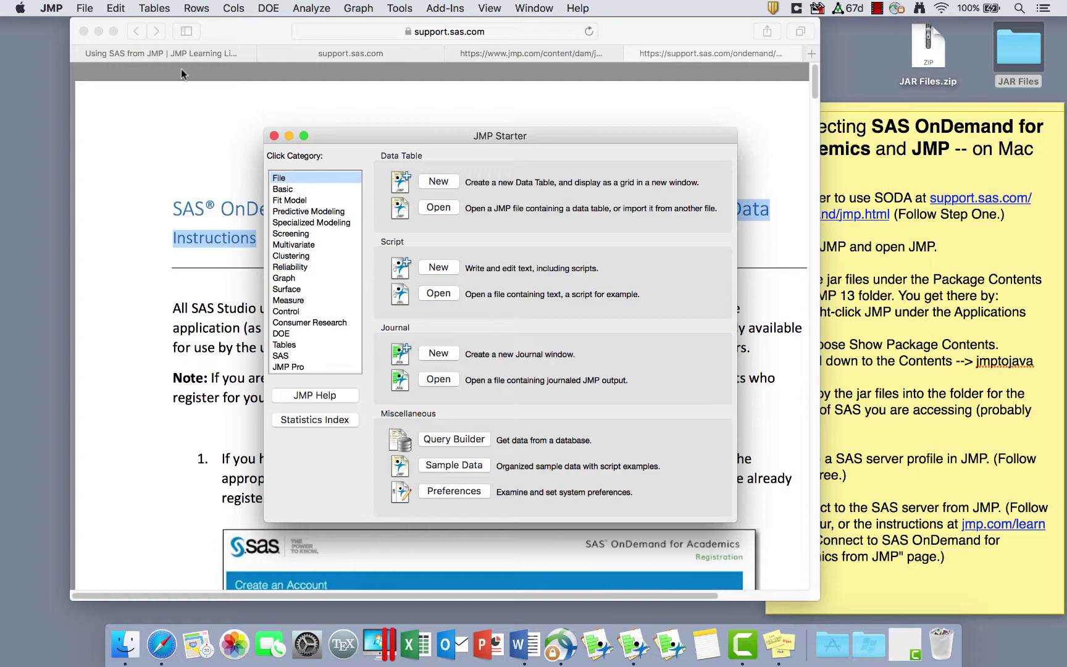
Step: Start a new empty SAS program from the File > SAS menu
left_click(85, 8)
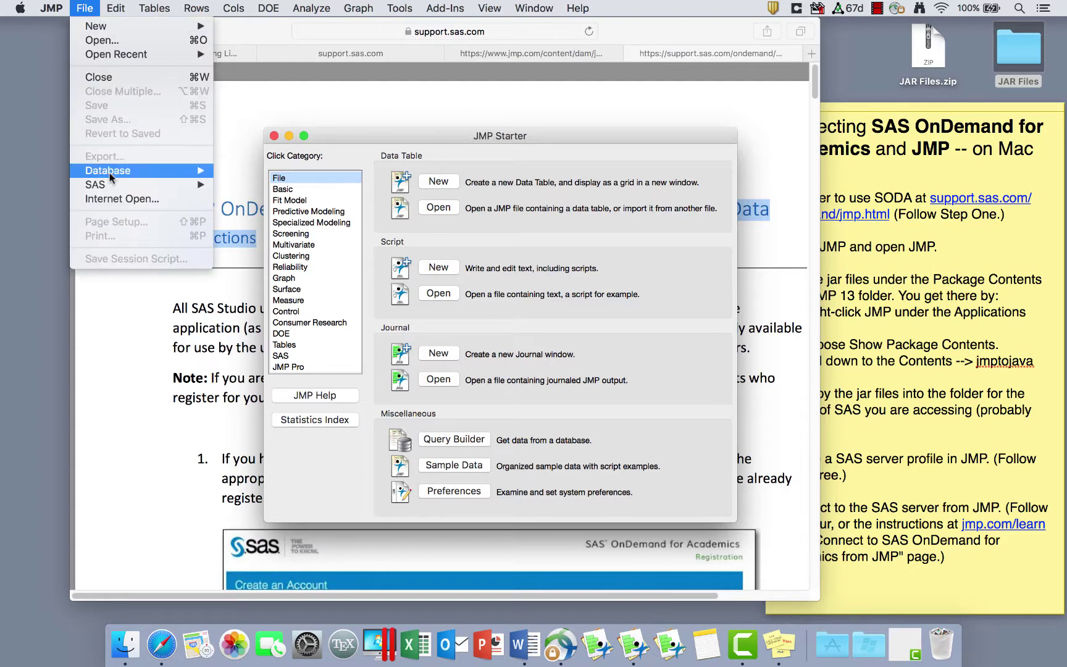
mouse_move(110, 183)
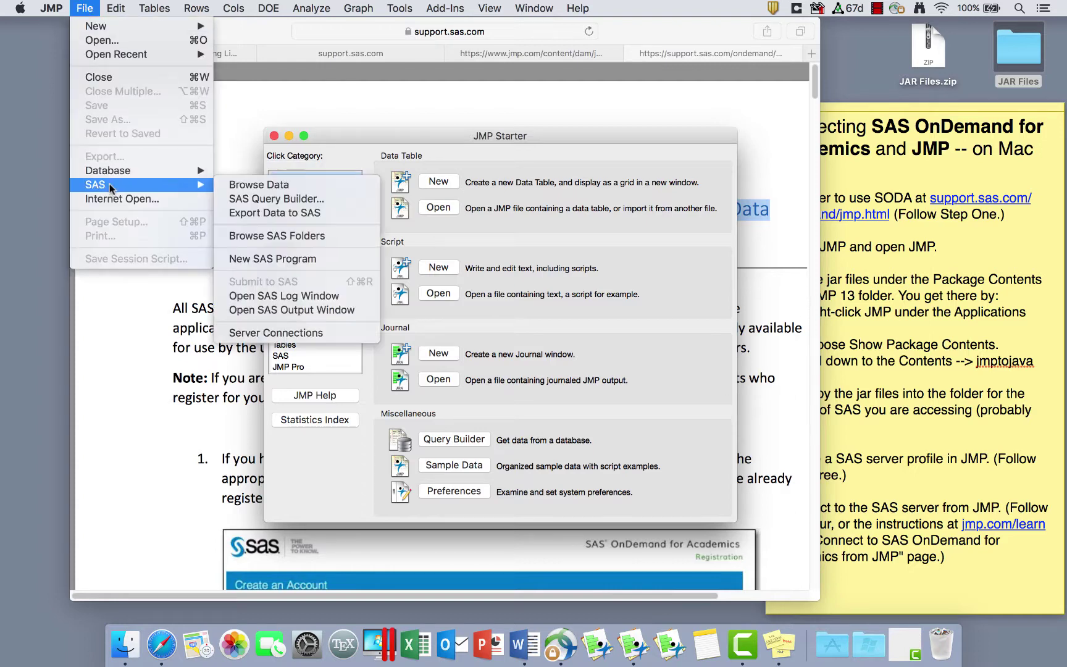
left_click(293, 257)
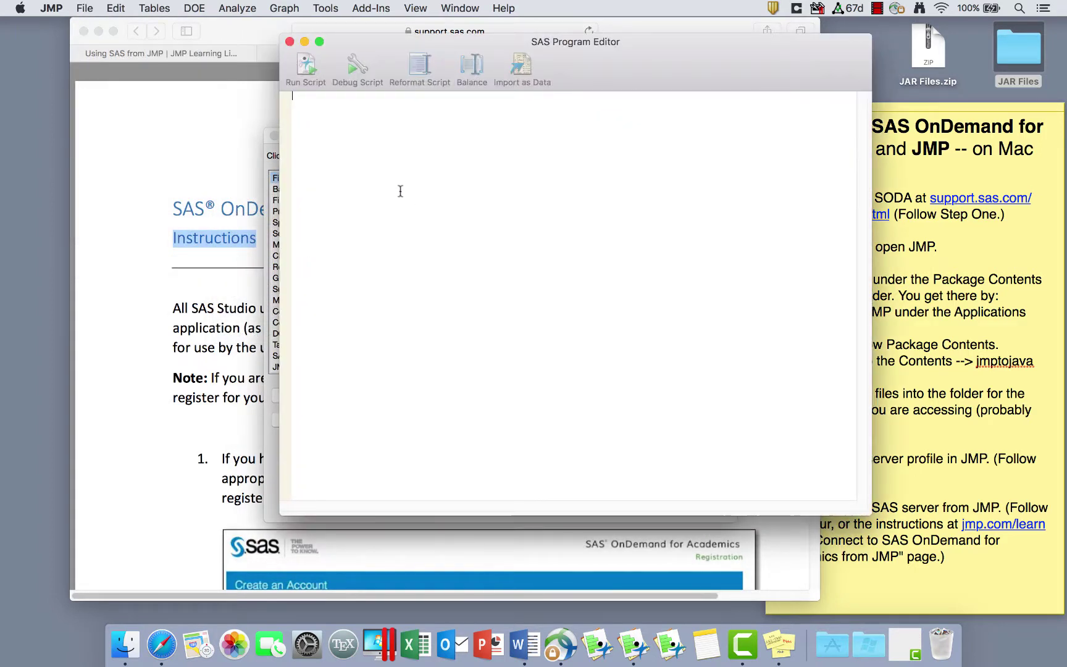
Step: Move the browser window aside, then check the empty program's context menu without submitting
left_click(194, 124)
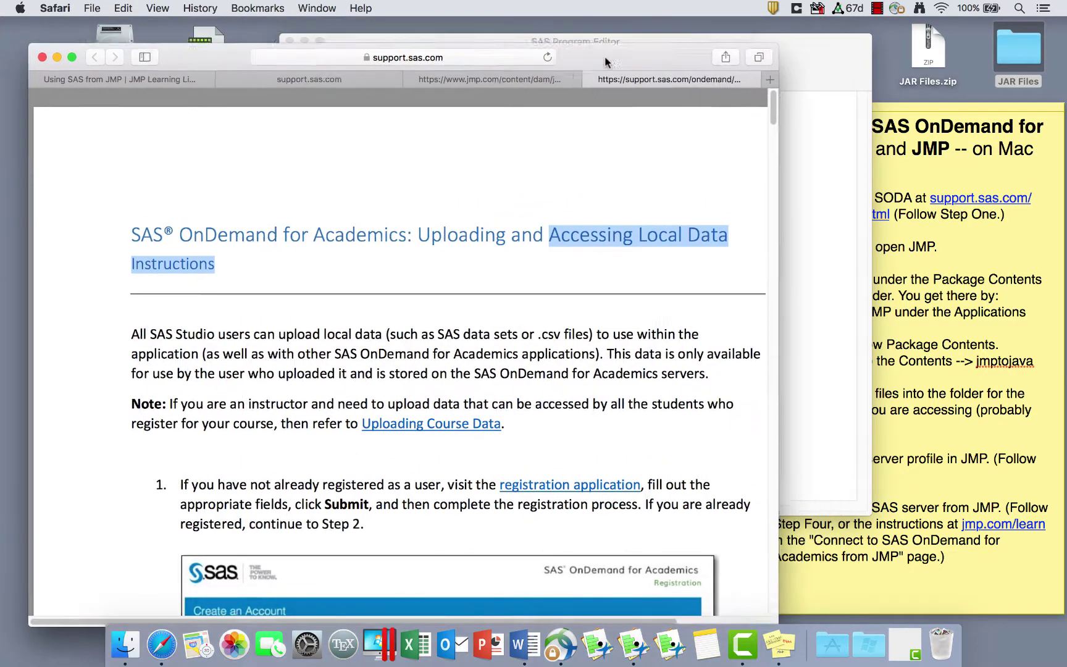
left_click_drag(655, 33, 606, 61)
left_click(631, 201)
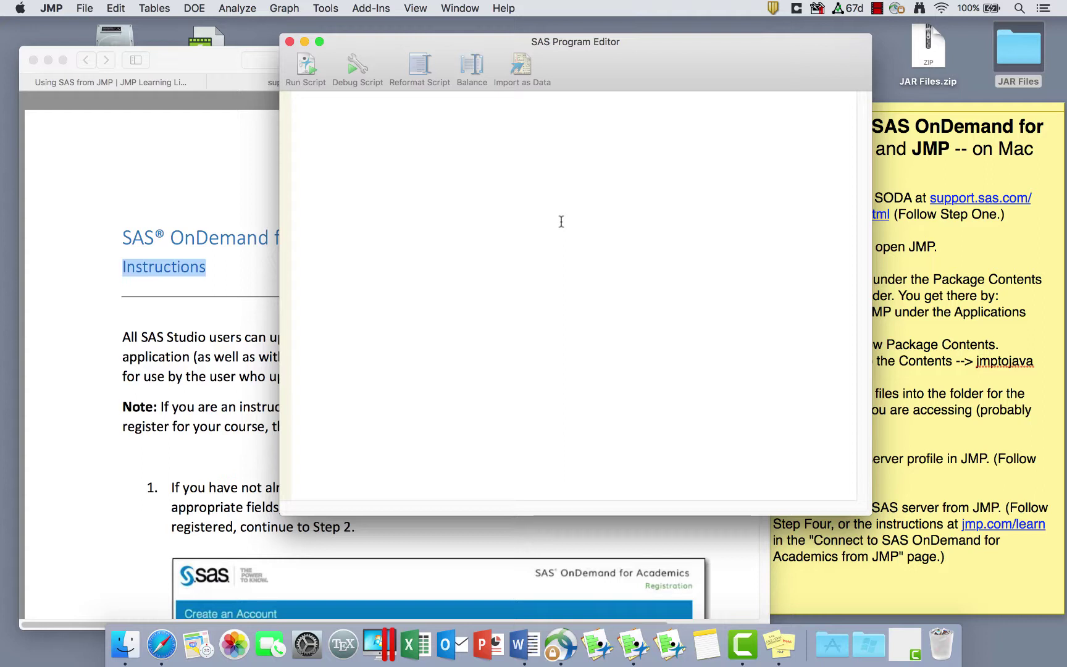
right_click(561, 221)
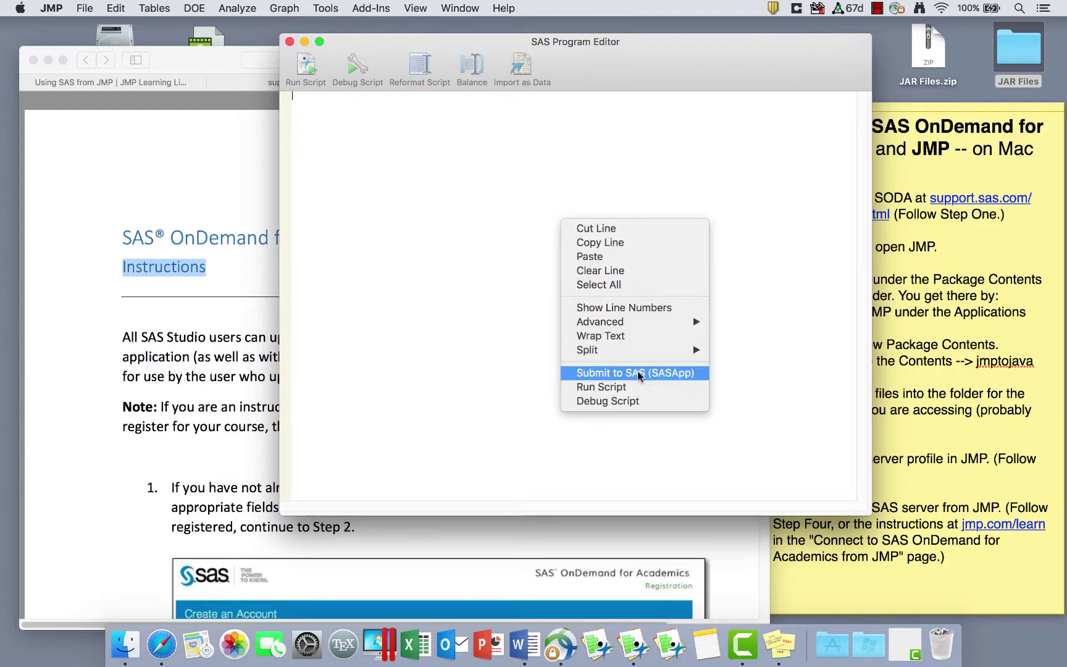
left_click(449, 199)
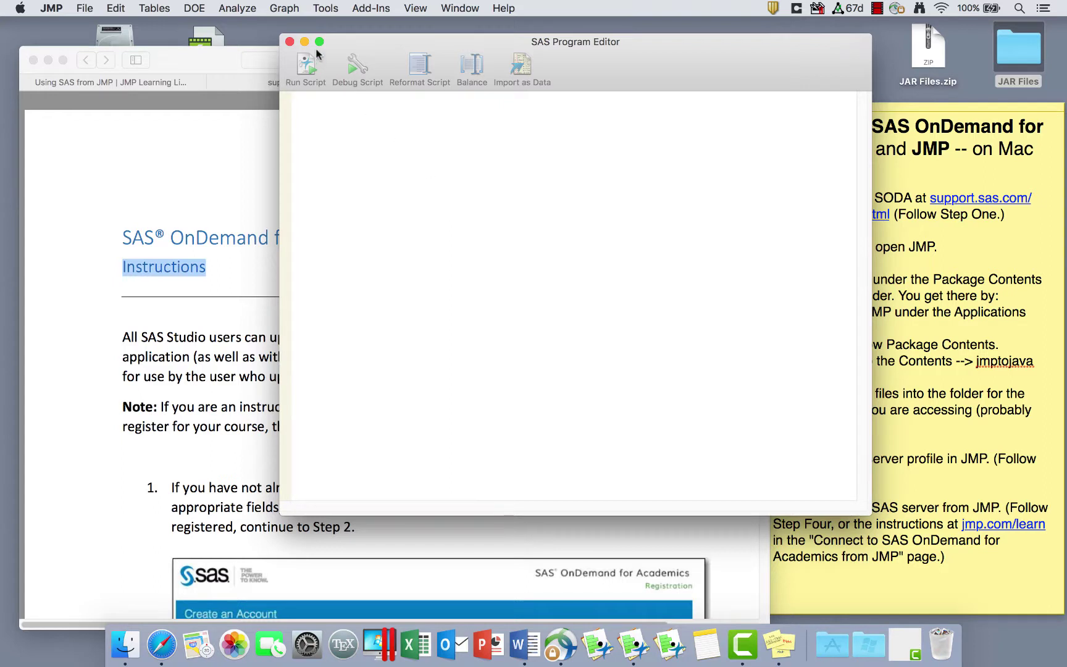
left_click(85, 7)
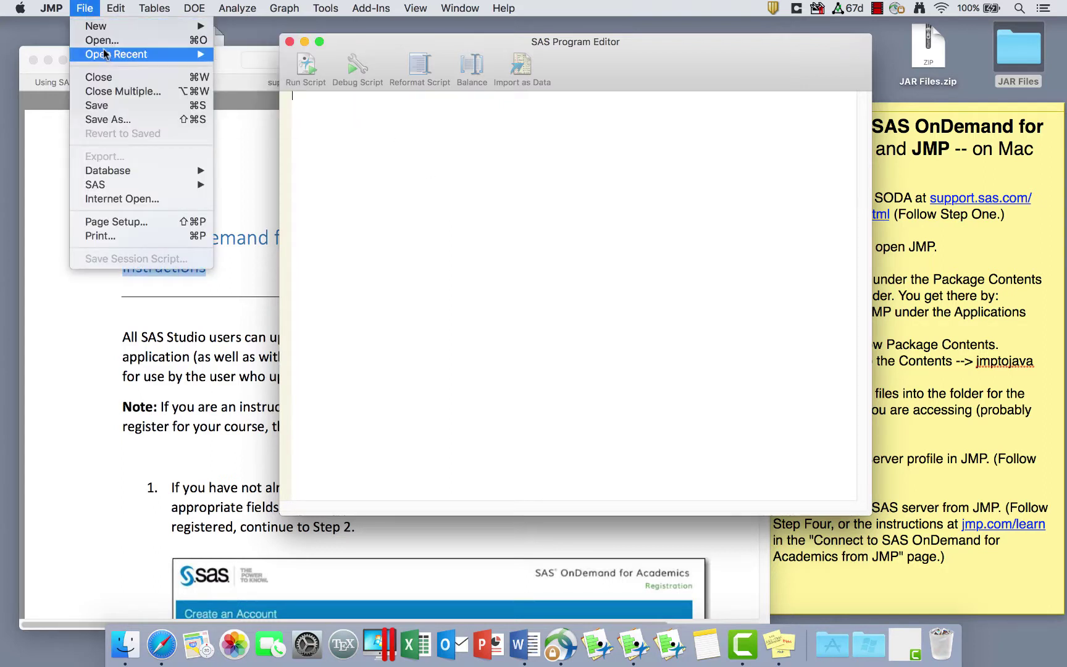
Step: Reopen the recent Fitness.jmp table and make Oxy the Fit Model response
mouse_move(111, 55)
left_click(246, 54)
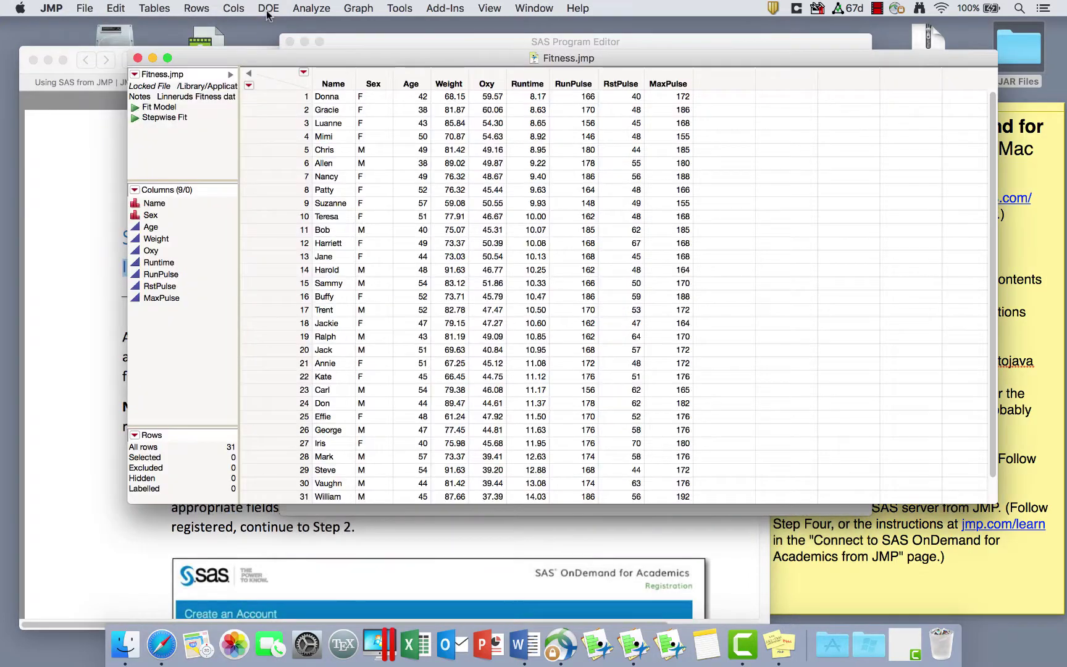
left_click(312, 8)
left_click(323, 100)
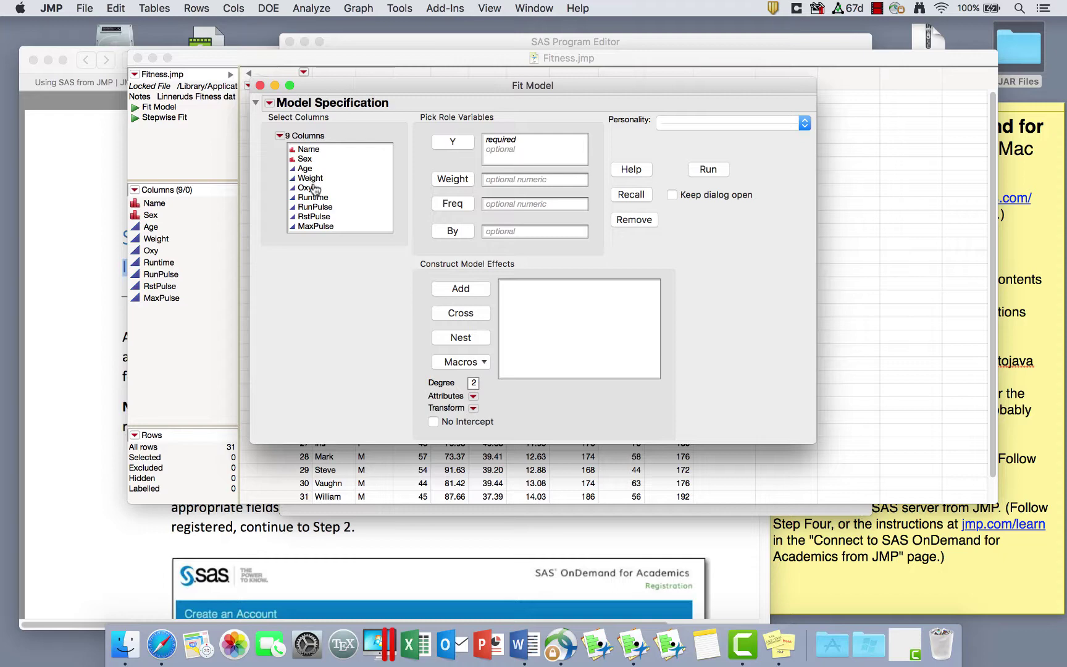
left_click(313, 188)
left_click(453, 144)
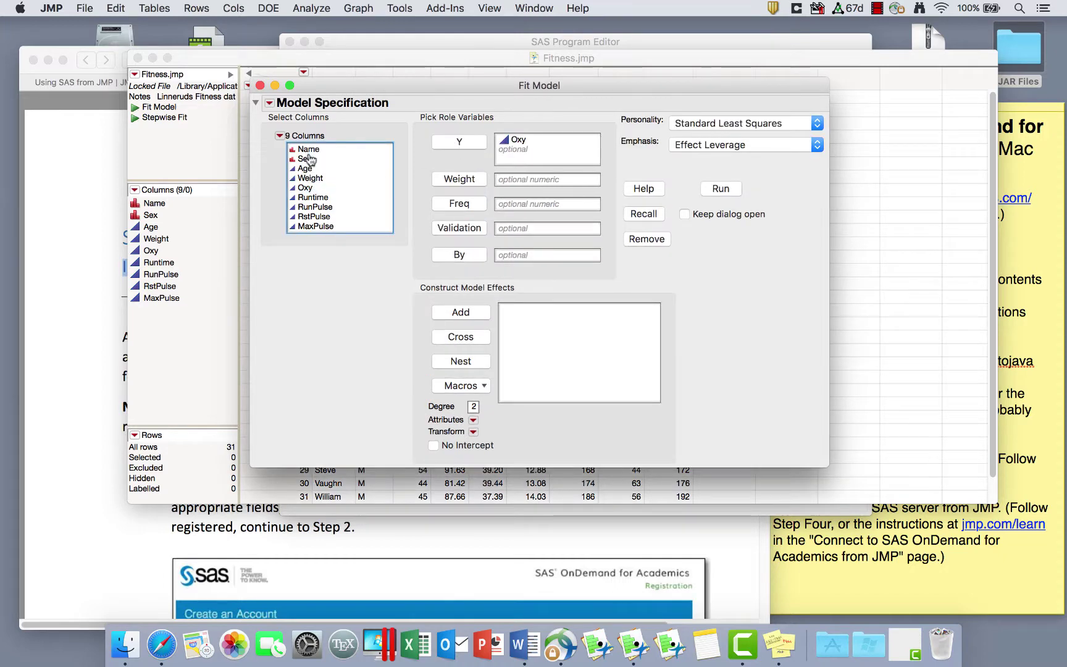
Step: Add Sex, Age, Weight, Runtime, RunPulse, RstPulse and MaxPulse as effects and create the SAS job
left_click(308, 159)
left_click(308, 168, "super")
left_click(310, 177, "super")
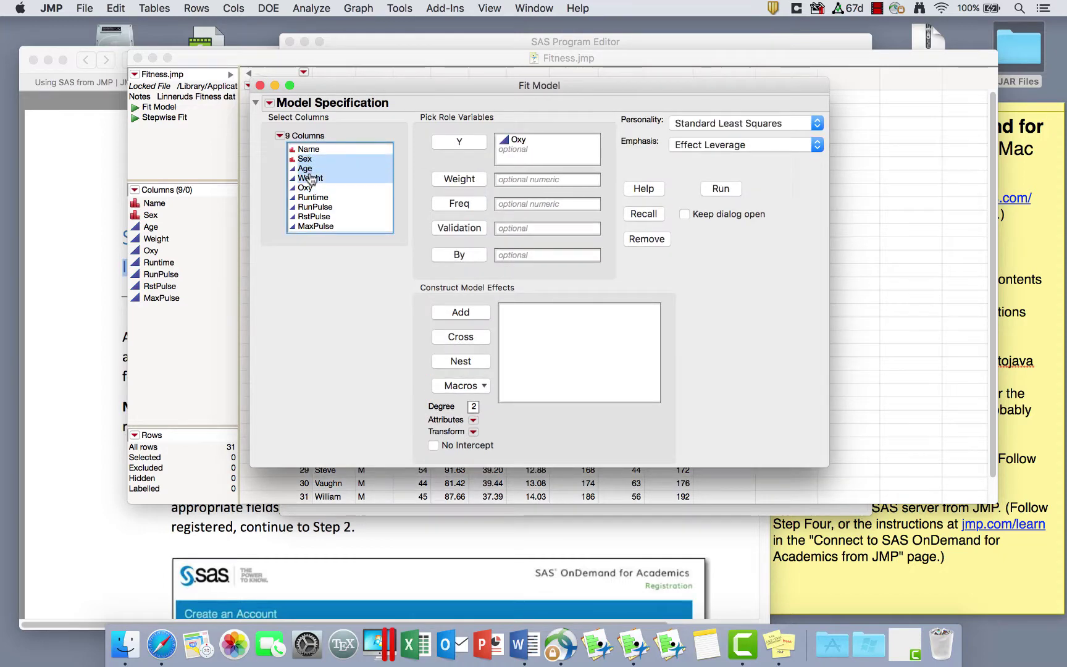
left_click(313, 197, "super")
left_click(319, 223, "shift")
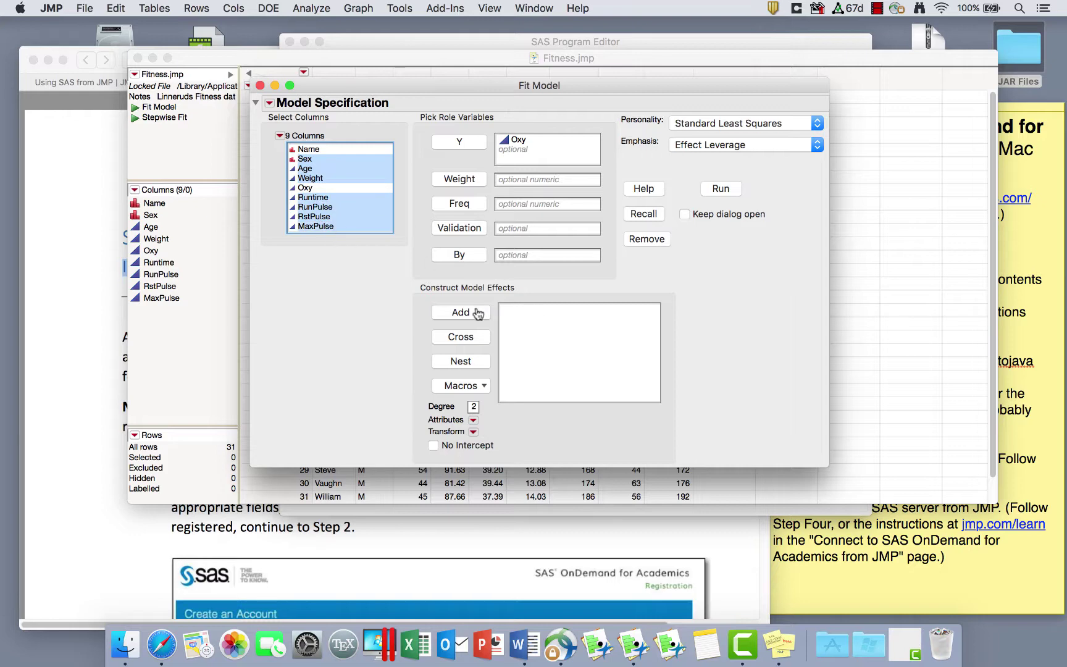
left_click(474, 312)
left_click(269, 103)
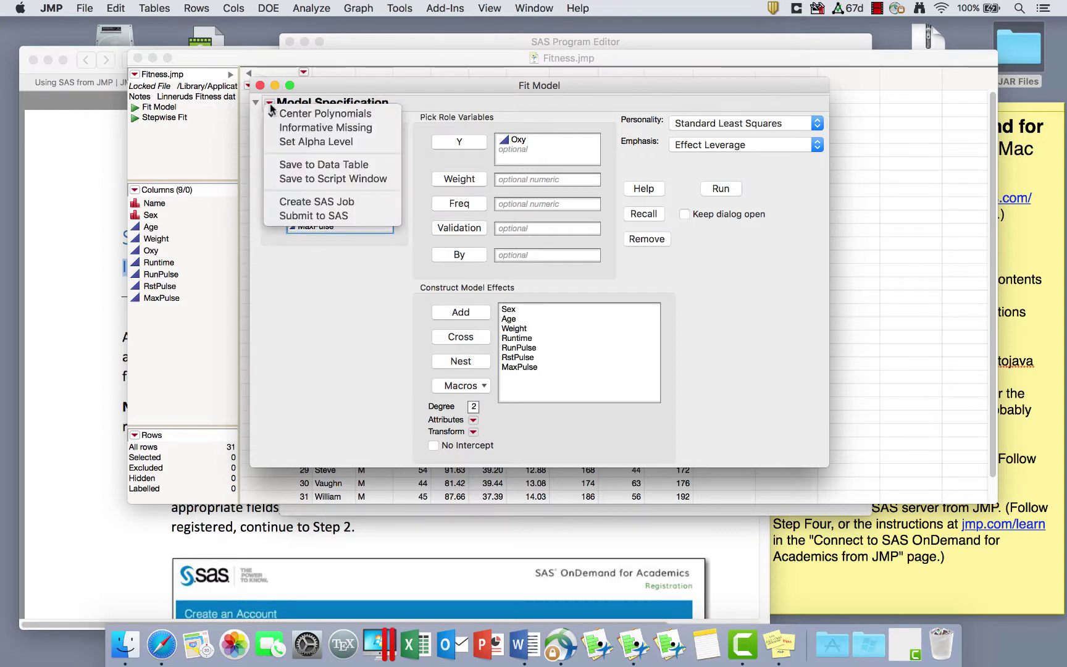
left_click(306, 201)
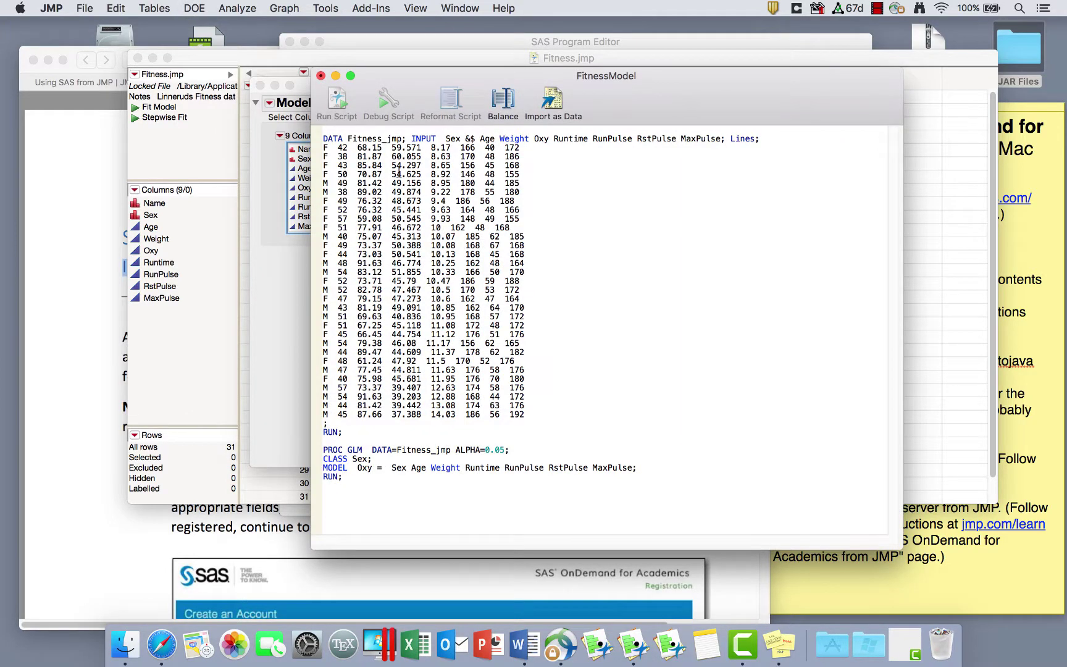
Step: Submit the FitnessModel job to SAS and review the GLM output (R-Square 0.850676)
right_click(637, 251)
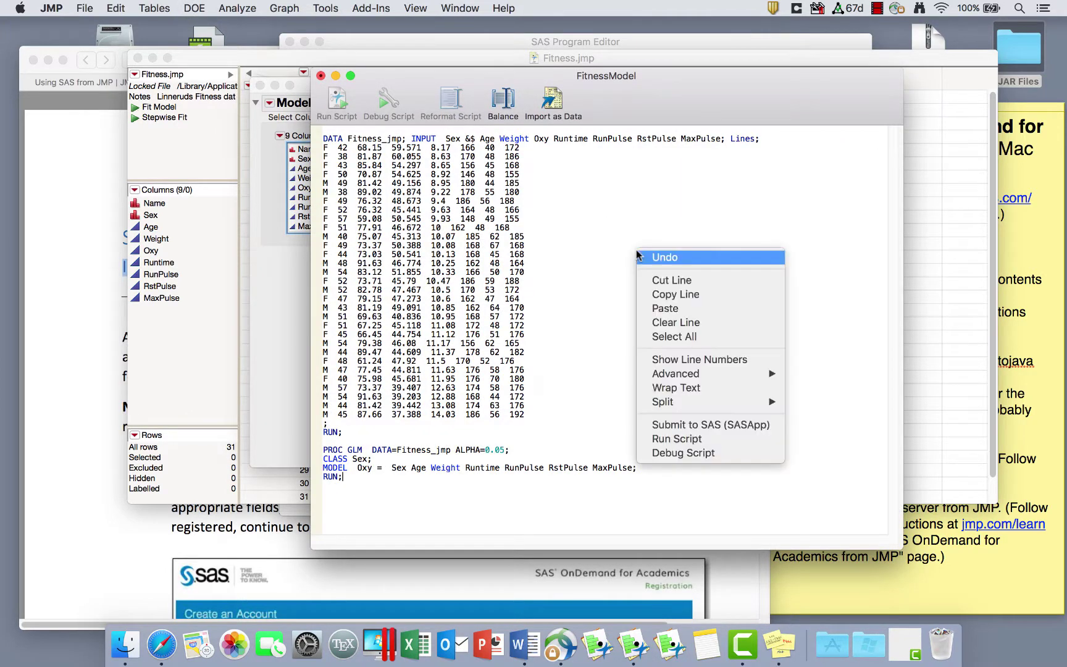
left_click(703, 428)
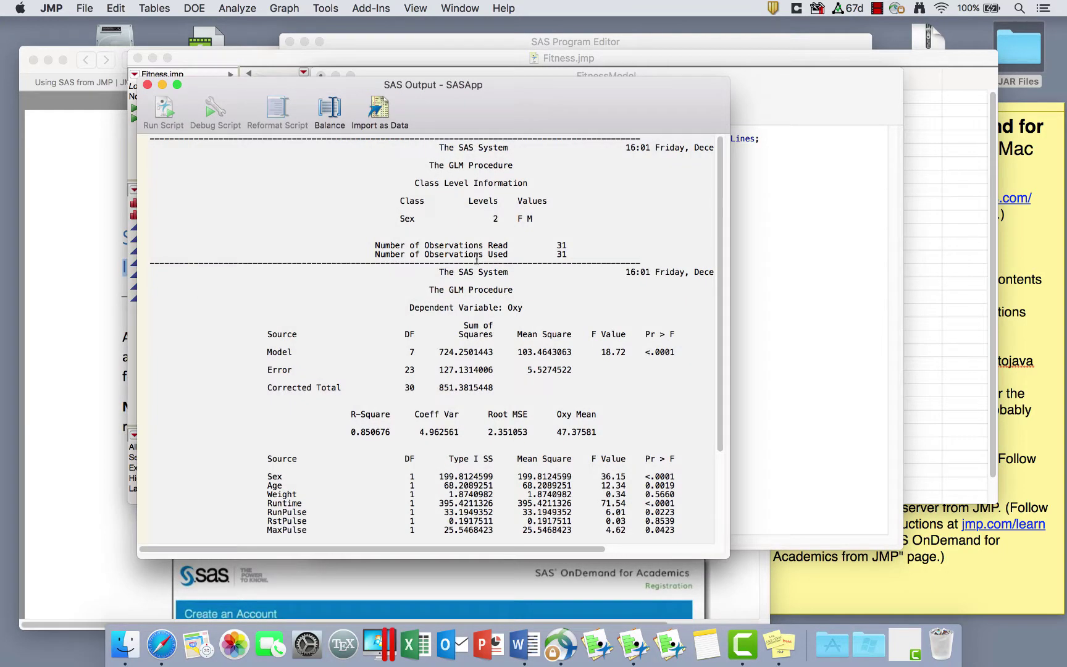
scroll(415, 347, "down", 5)
scroll(415, 347, "up", 5)
left_click_drag(492, 117, 466, 166)
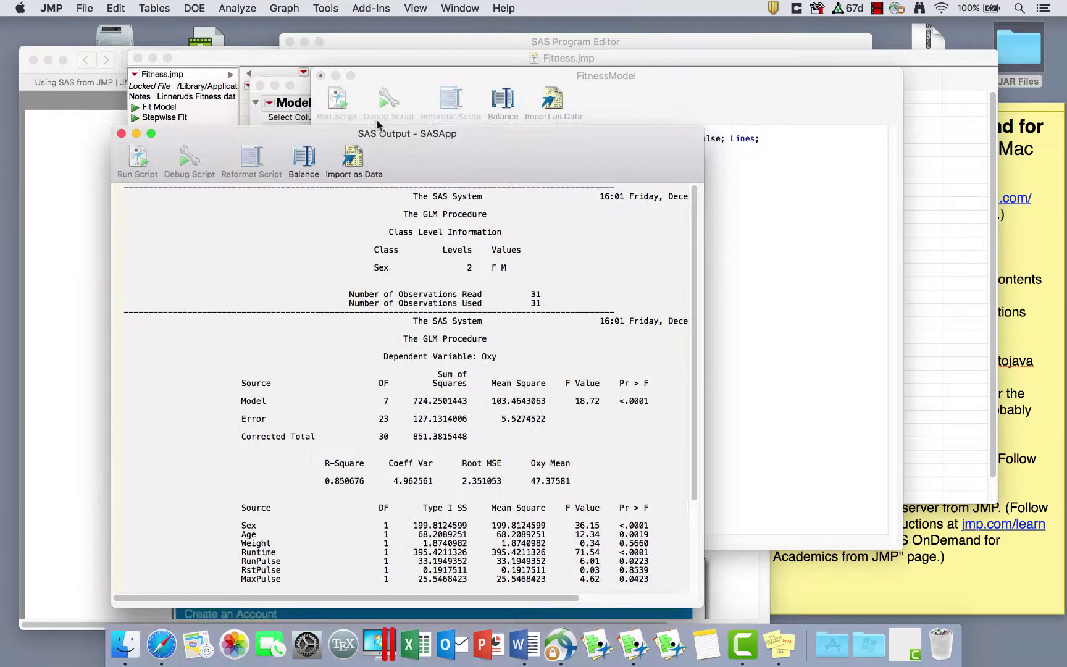
Step: Show the SAS Log, which reports WORK.FITNESS_JMP with 31 observations
left_click(84, 8)
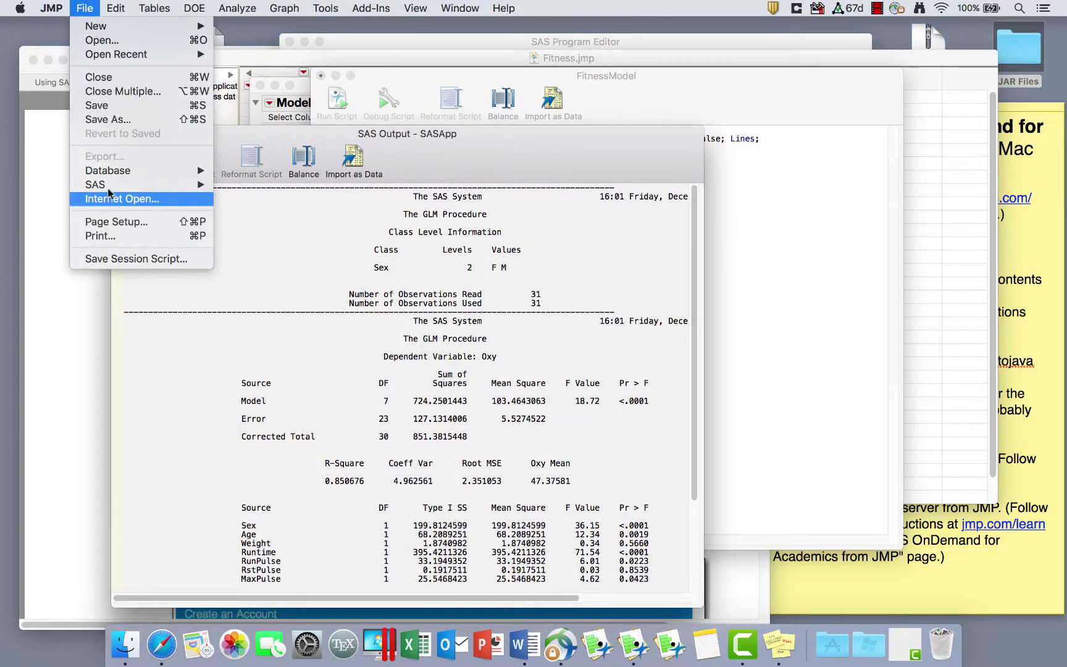
mouse_move(110, 184)
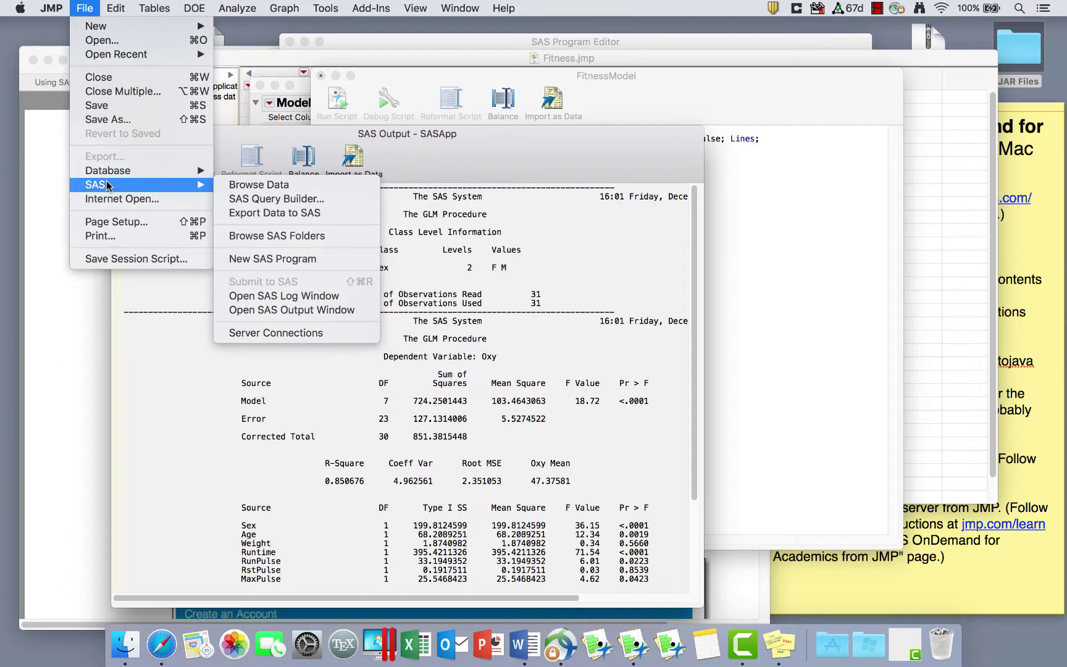
left_click(303, 296)
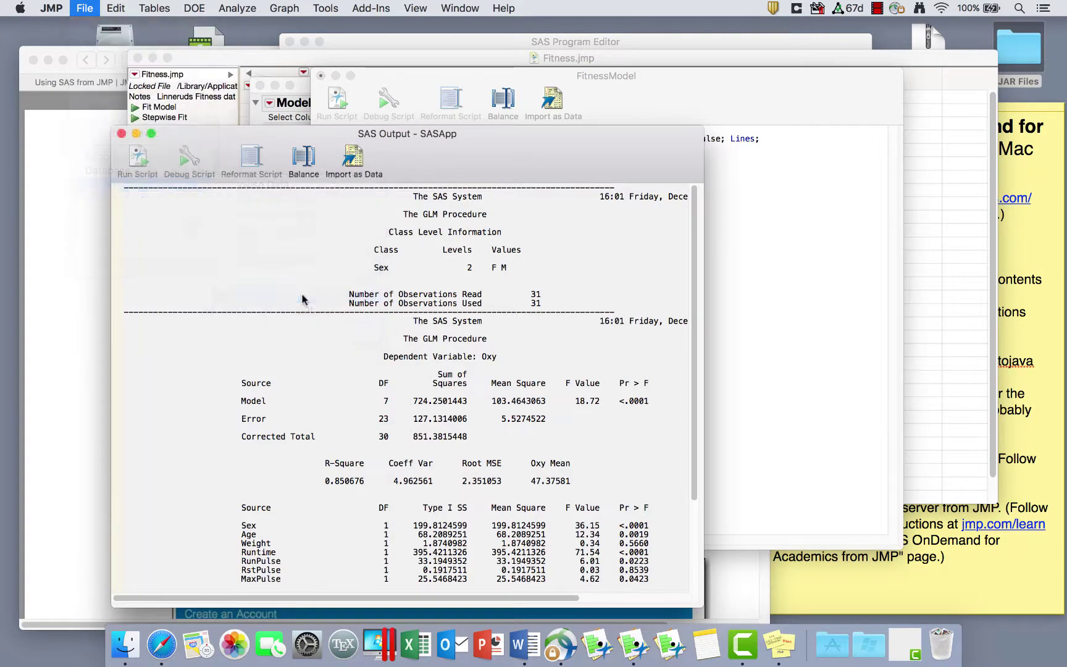
scroll(658, 378, "down", 5)
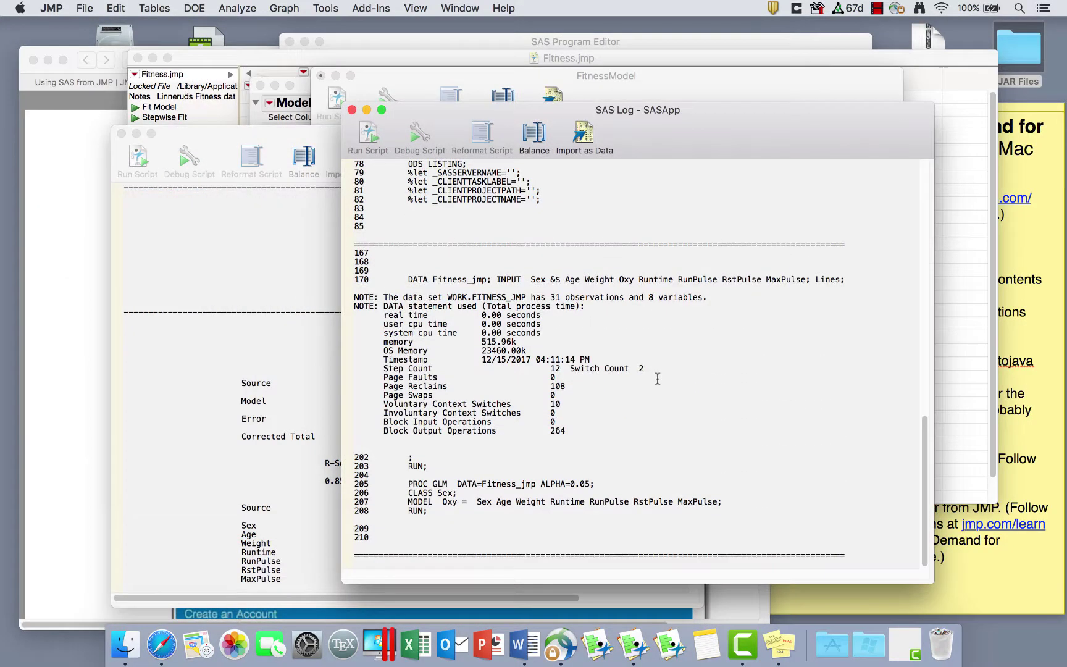